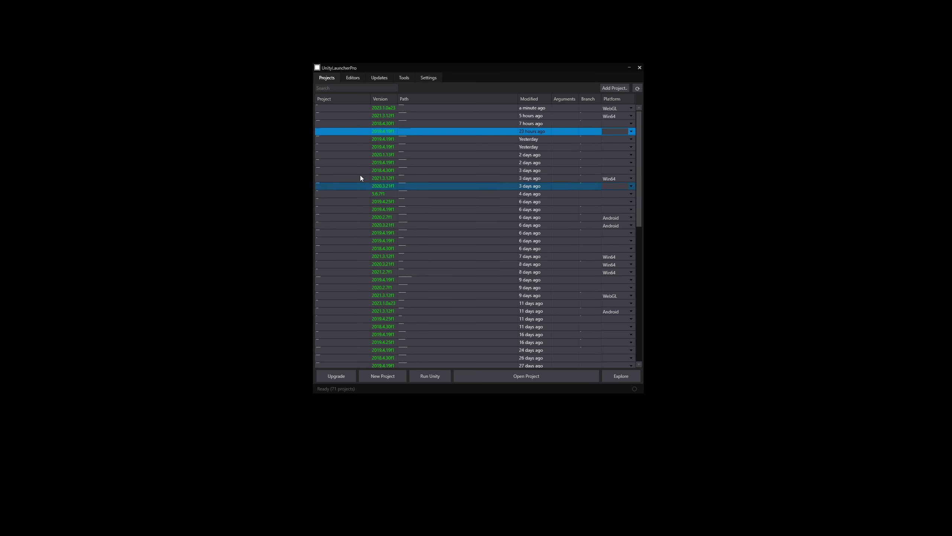
Create a new Unity 2021.3.12f1 project, renaming MF.SSGI to MFSSGI
left_click(360, 77)
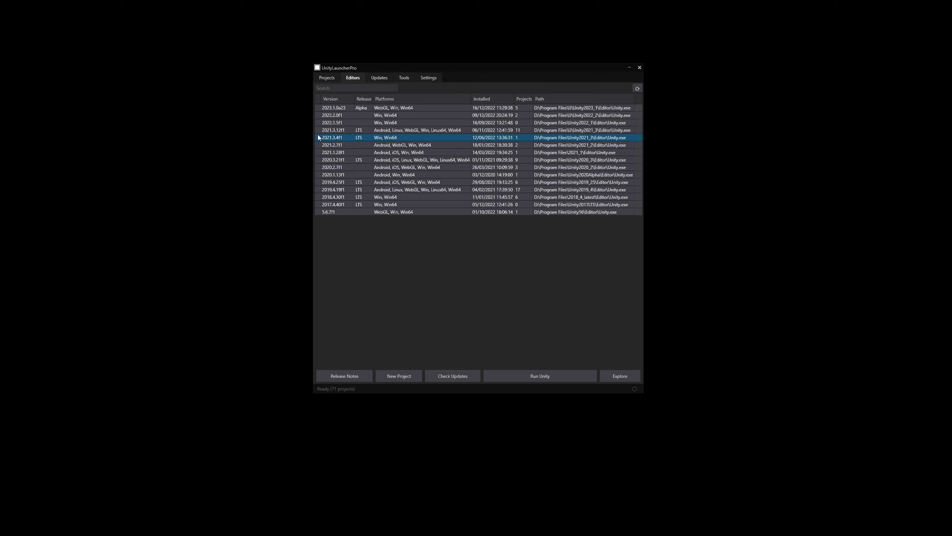
left_click(340, 132)
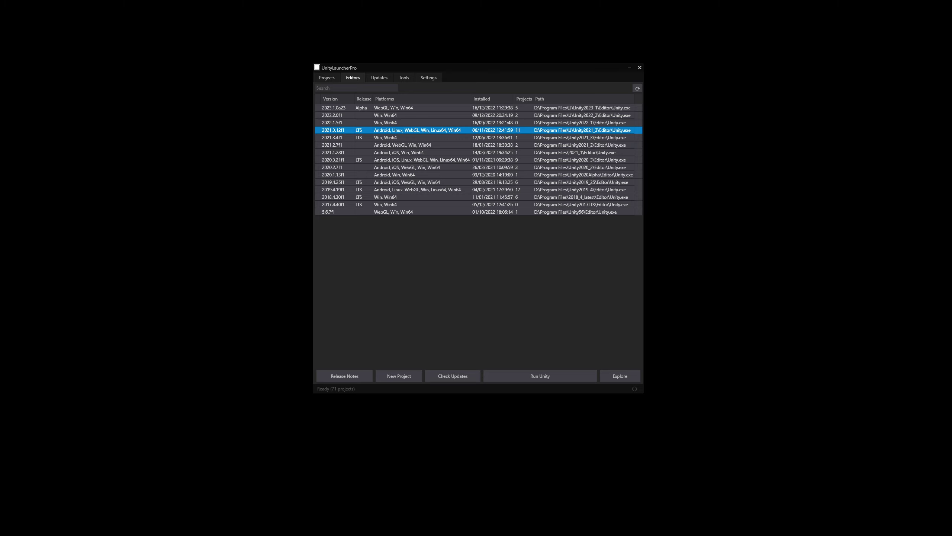
left_click(400, 375)
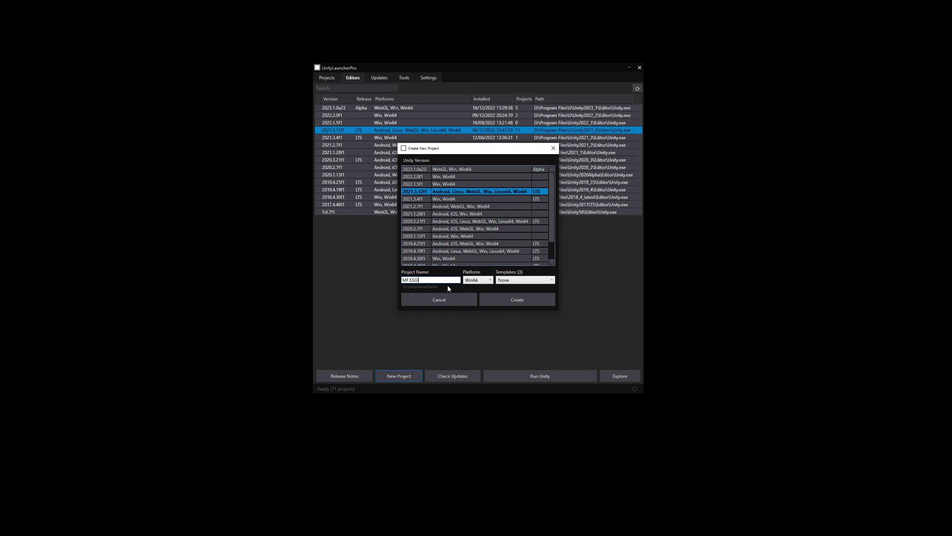
key("BackSpace")
left_click(511, 300)
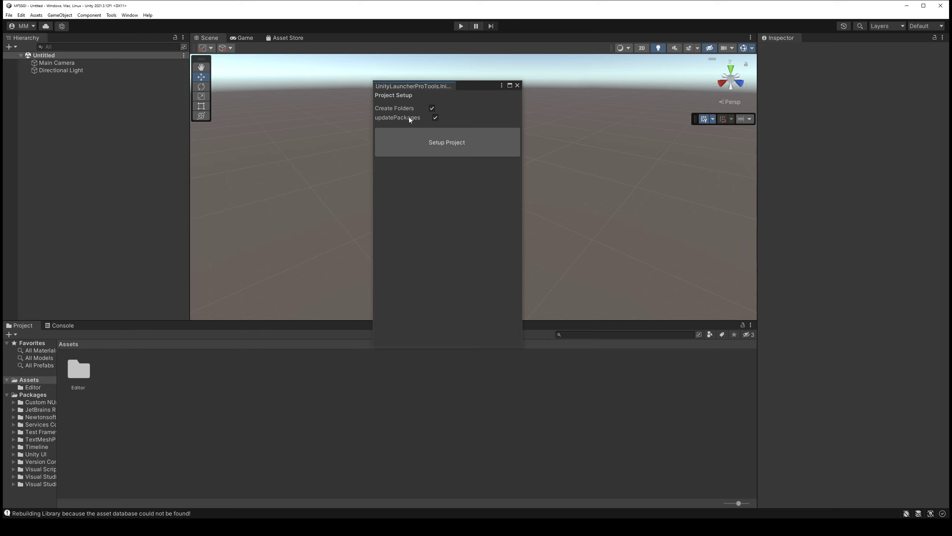
Run project setup to create the standard asset folders, then switch the editor to the 2022 layout
left_click(408, 138)
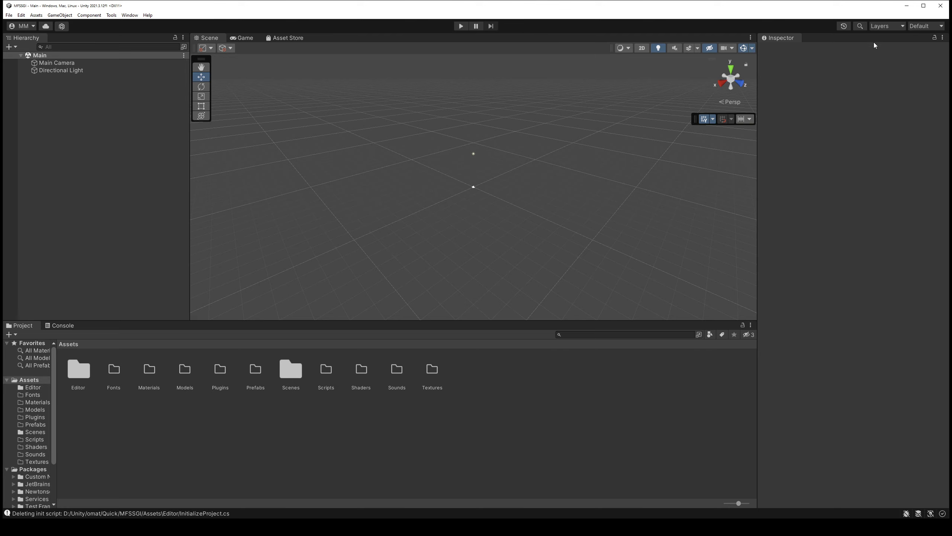
left_click(925, 26)
left_click(913, 40)
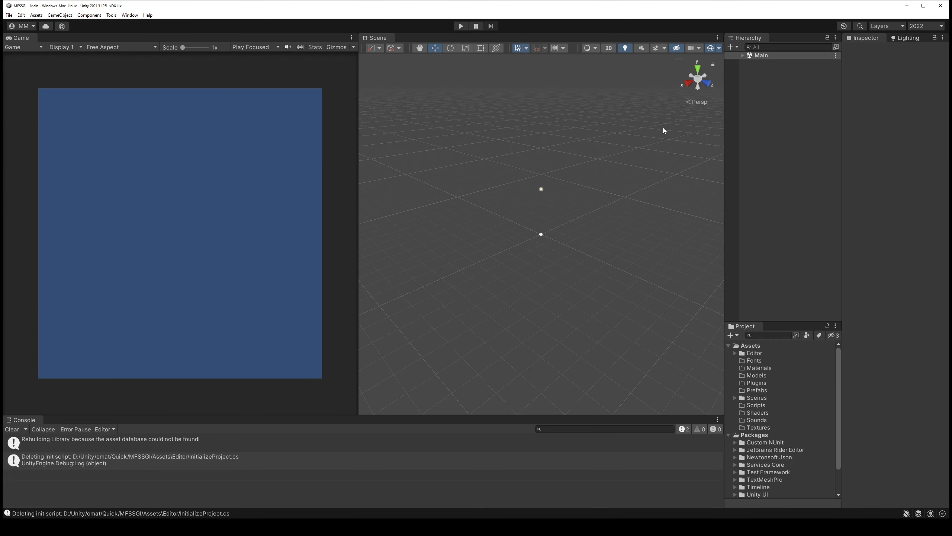
Open the Package Manager and review installed packages such as Visual Studio Editor
left_click(129, 15)
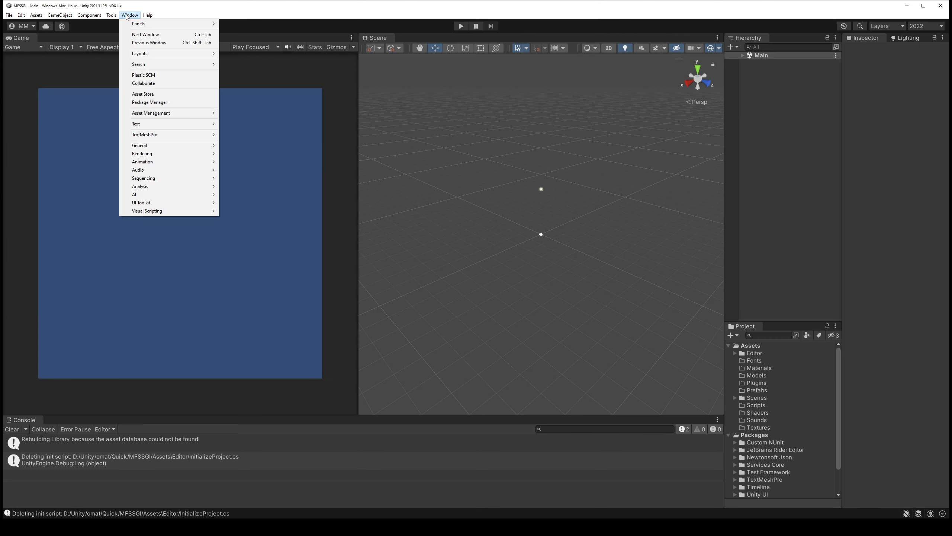
left_click(163, 107)
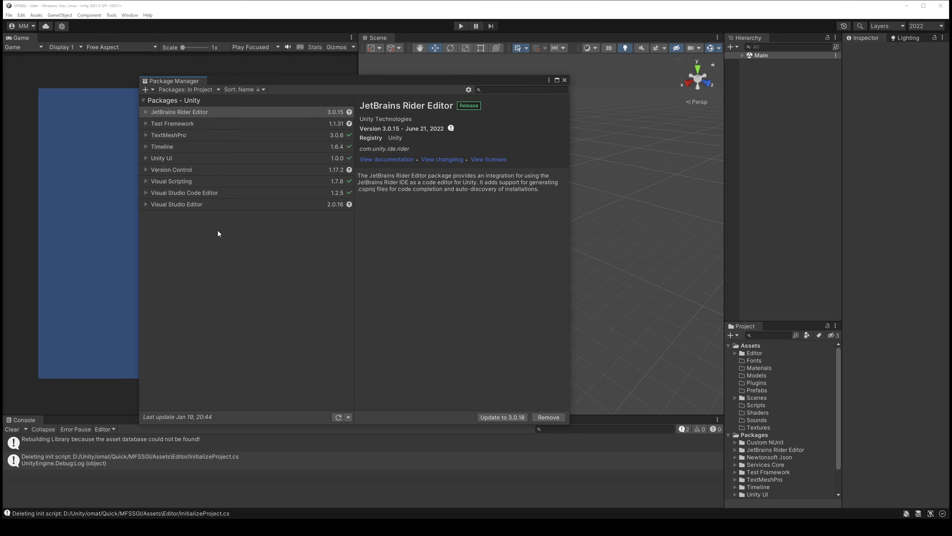
left_click(206, 209)
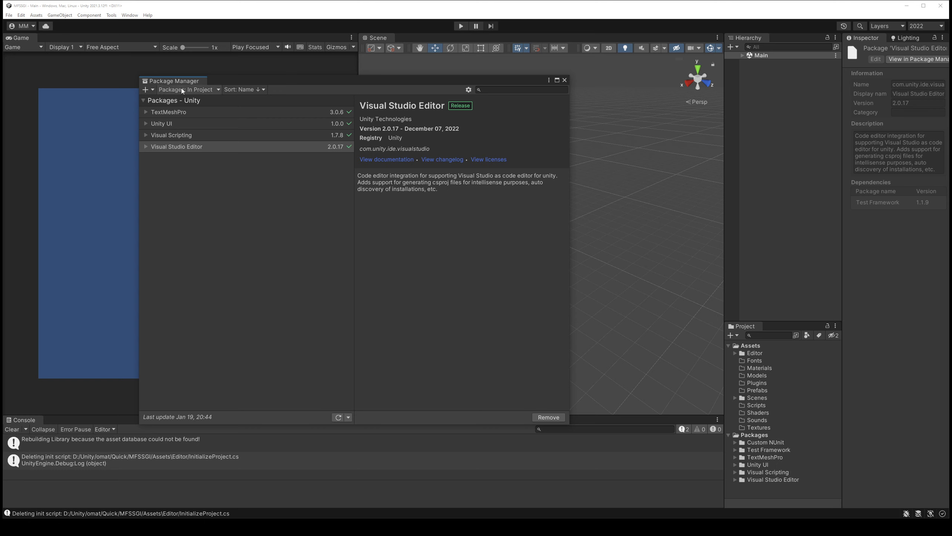
left_click(195, 90)
Find MF.SSGI under My Assets and import all its files into the project
left_click(180, 119)
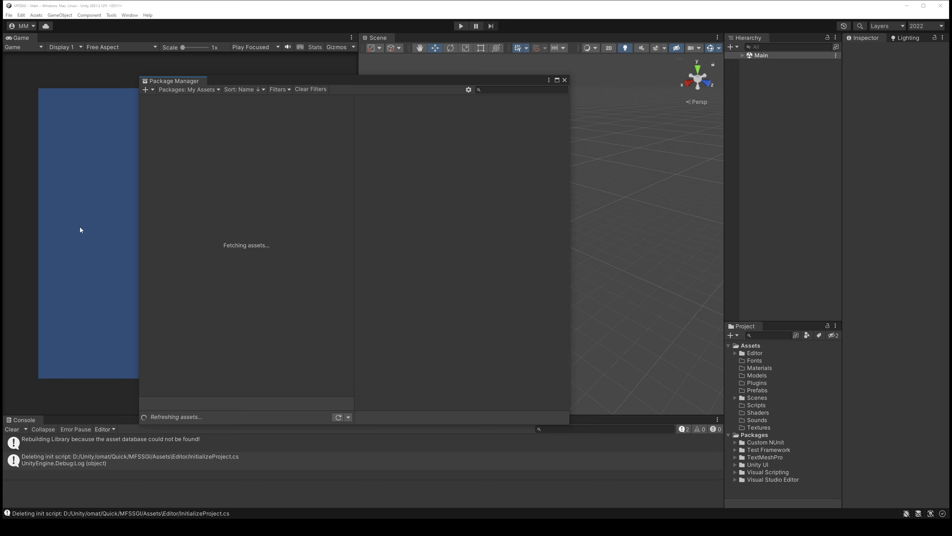
left_click(503, 91)
type("MF.SSGI")
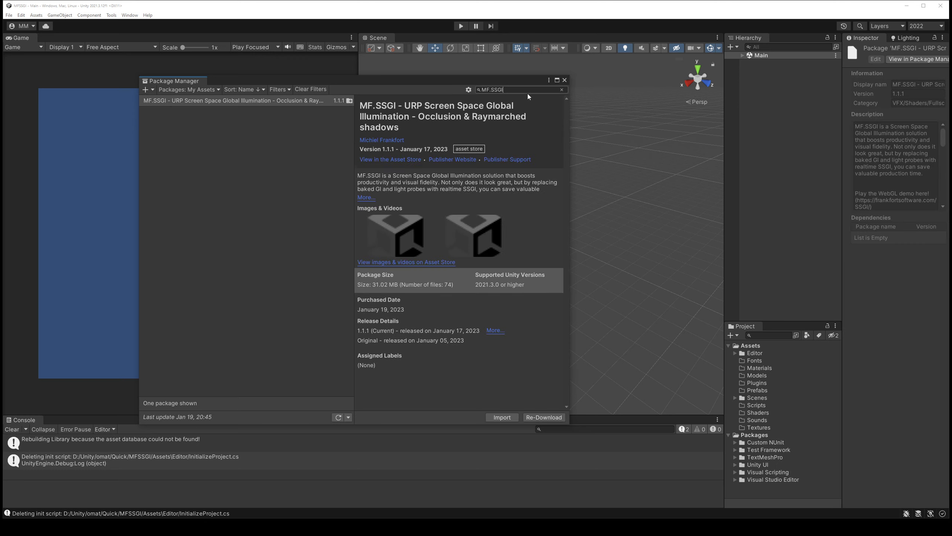
left_click(502, 417)
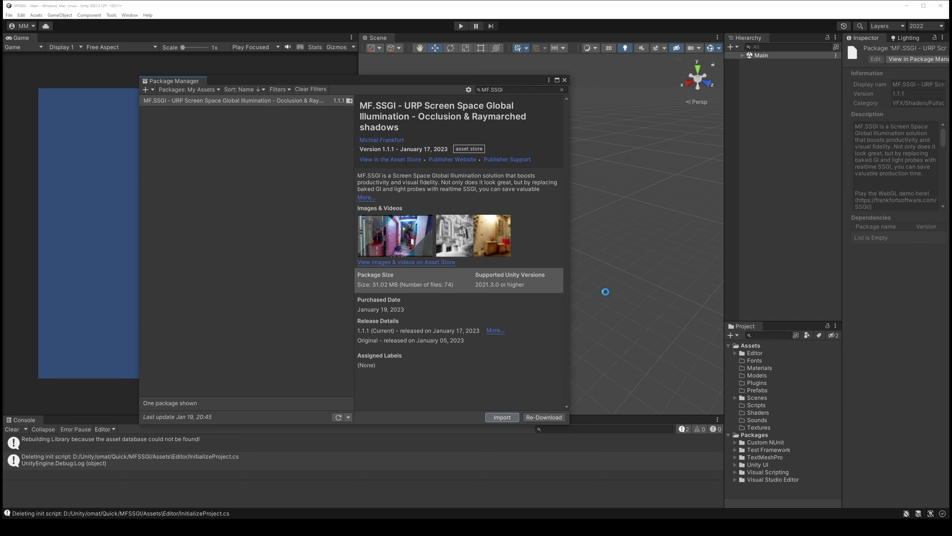
left_click(530, 450)
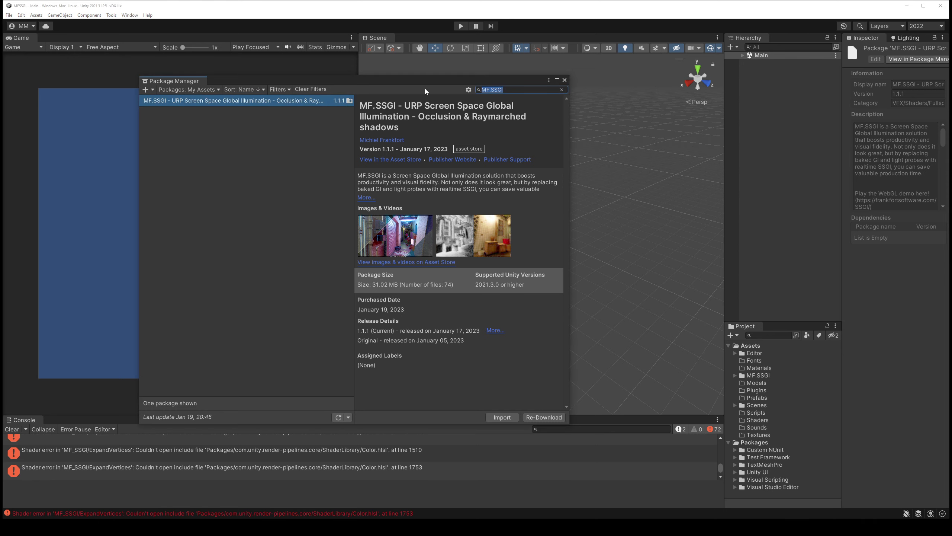
type("uni")
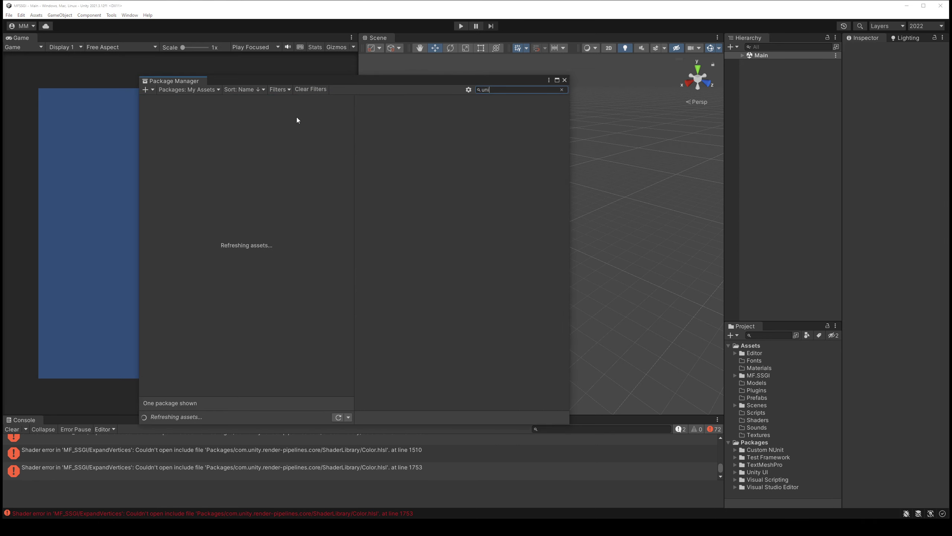
Install Universal RP 12.1.7 from the Unity Registry, clear the console, and expand the MF.SSGI folder
left_click(190, 89)
left_click(180, 97)
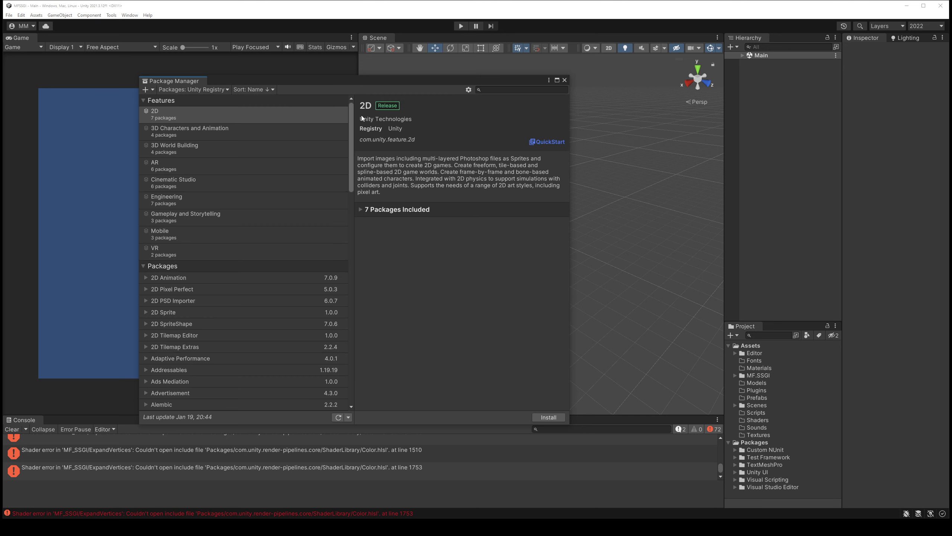
type("univ")
left_click(548, 416)
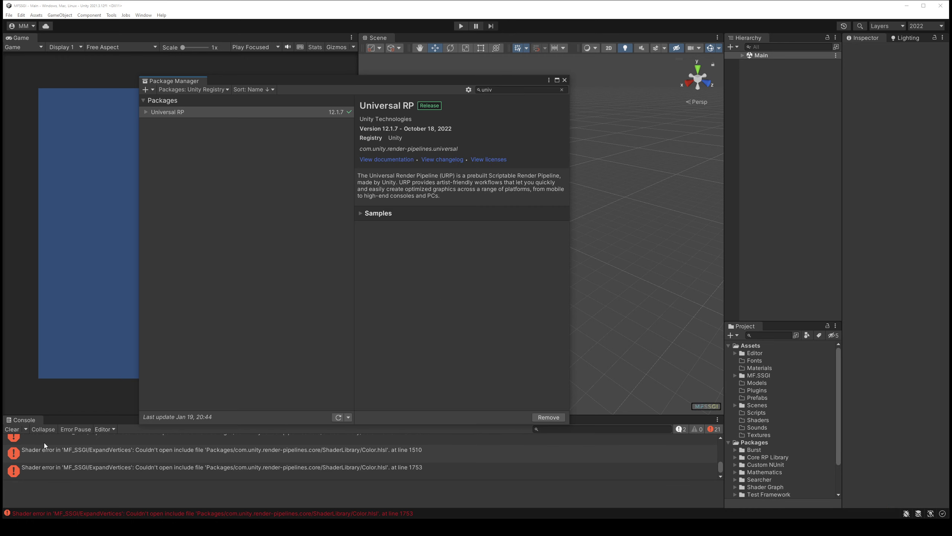
left_click(12, 429)
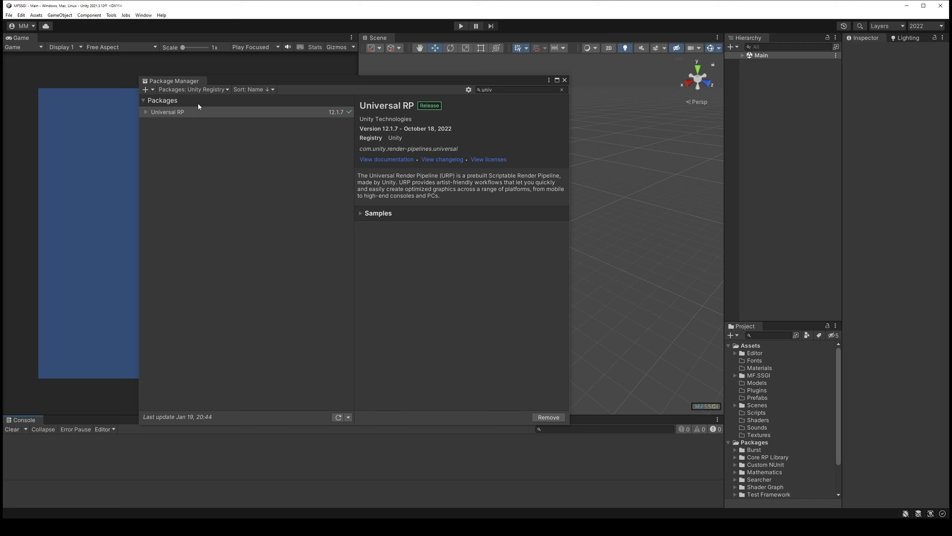
left_click(735, 375)
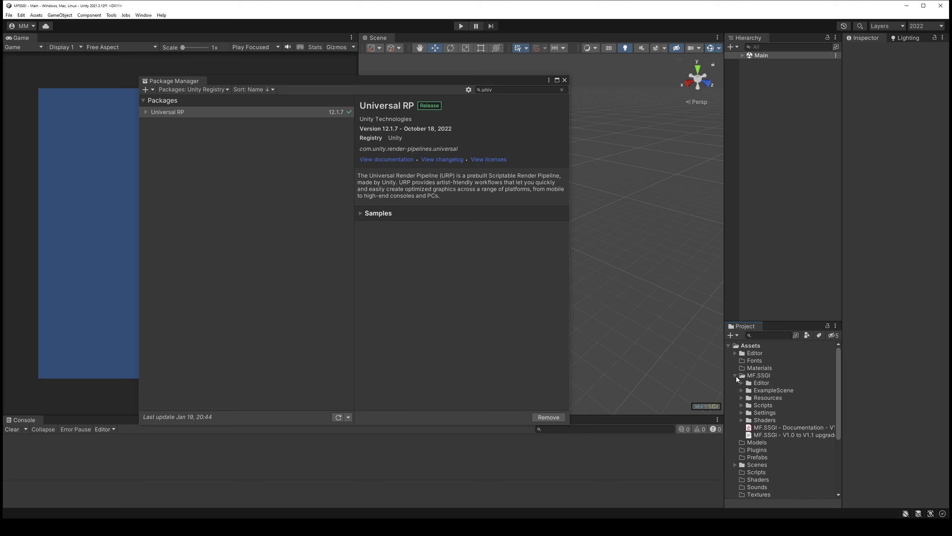
Close Package Manager and bring up the Graphics settings' Scriptable Render Pipeline asset picker
left_click(564, 80)
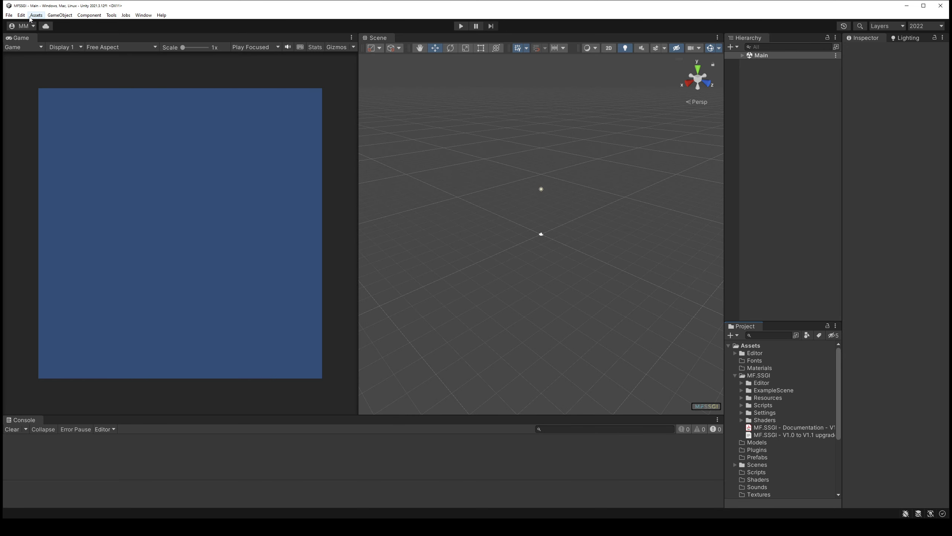
left_click(21, 15)
left_click(79, 252)
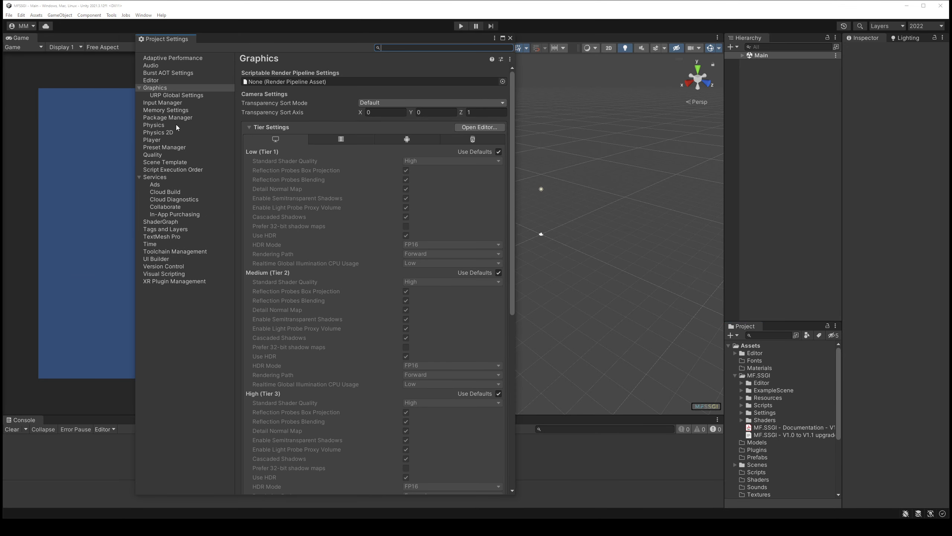
left_click(501, 82)
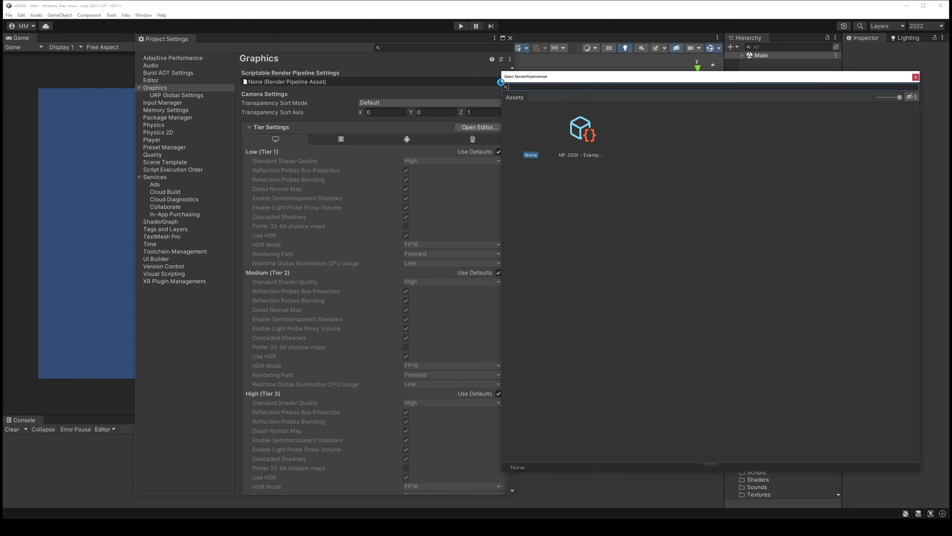
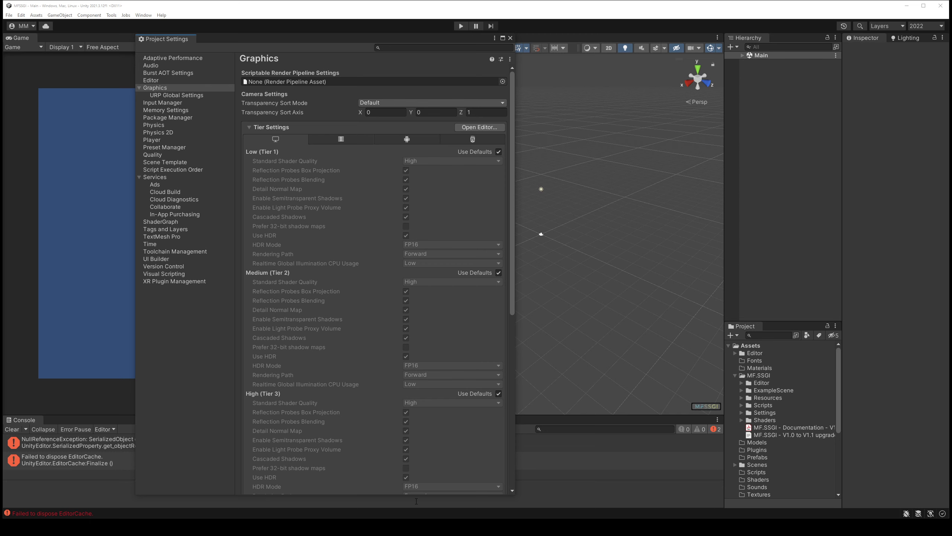
Set the Graphics render pipeline asset to MF.SSGI - Example URP Profile and close Project Settings
left_click_drag(417, 495, 413, 351)
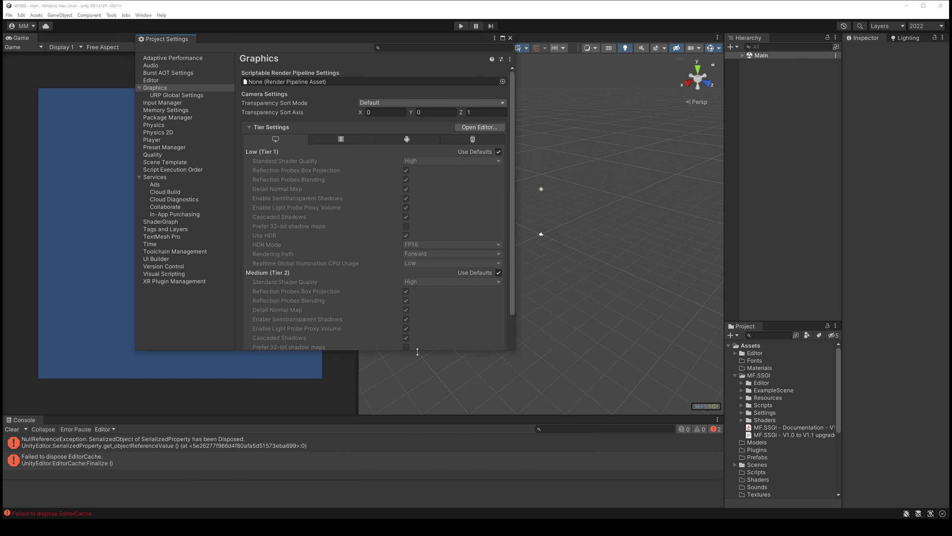
left_click(9, 429)
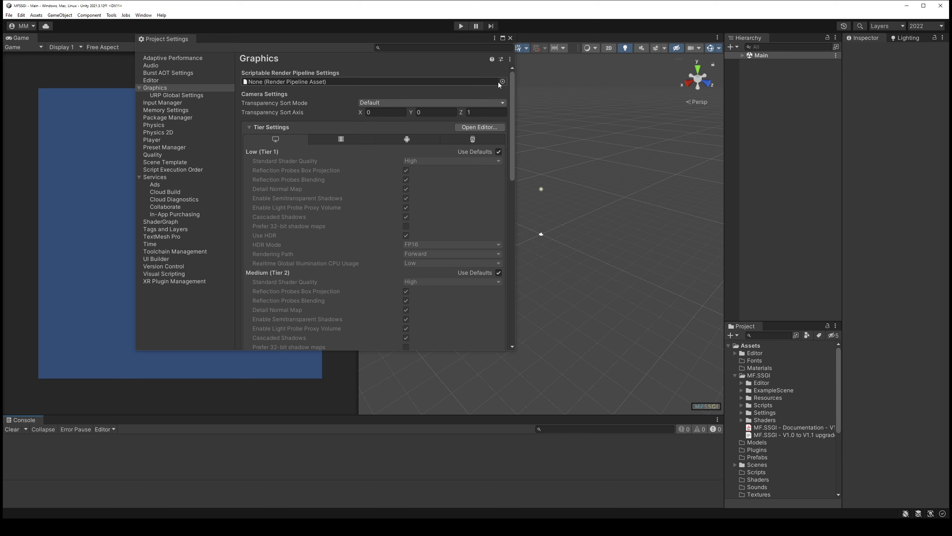
left_click(502, 81)
left_click(540, 112)
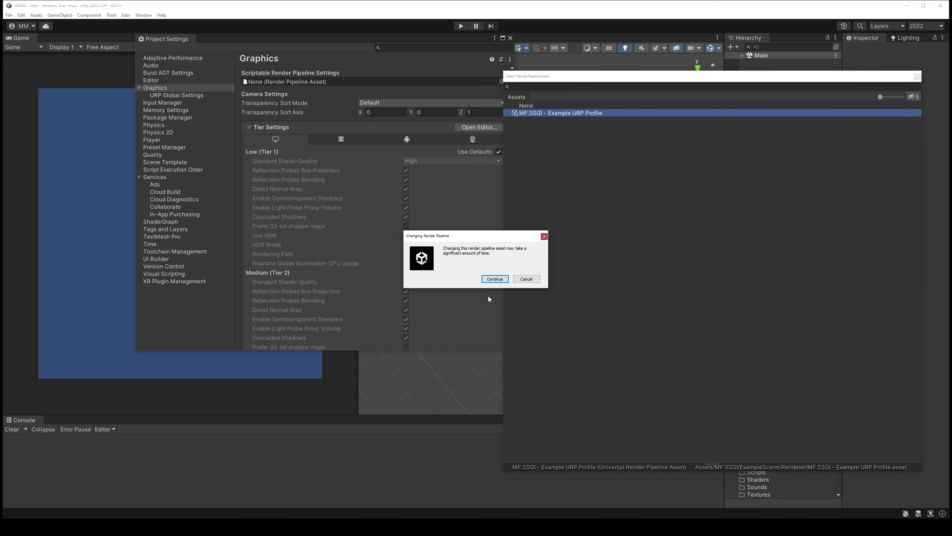
left_click(487, 278)
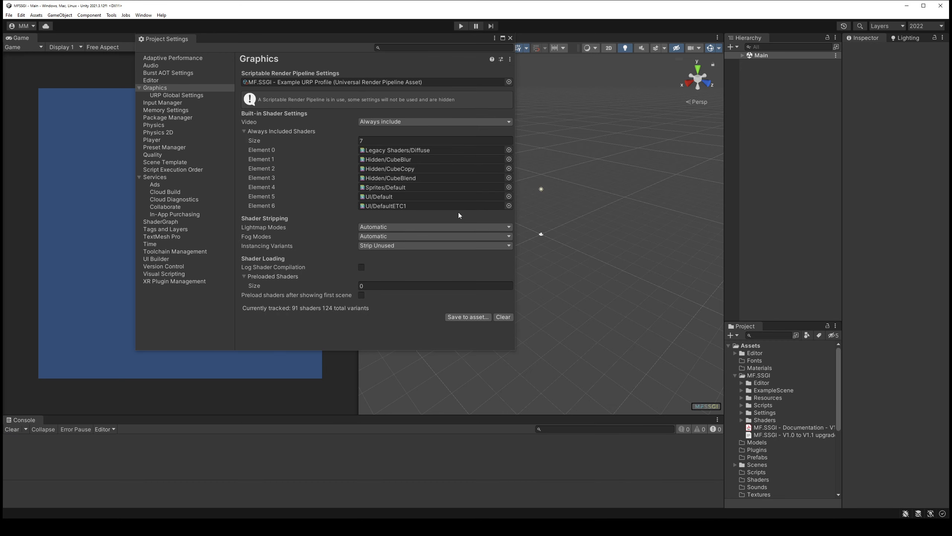
left_click(510, 38)
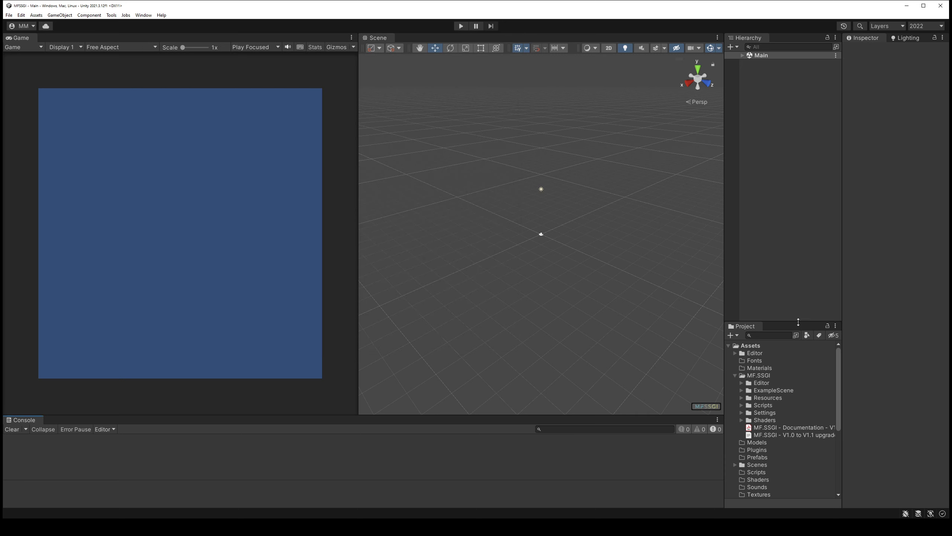
Check the upgrade notes, then open MFSSGI - Showcase from MF.SSGI > ExampleScene
left_click_drag(723, 280, 668, 279)
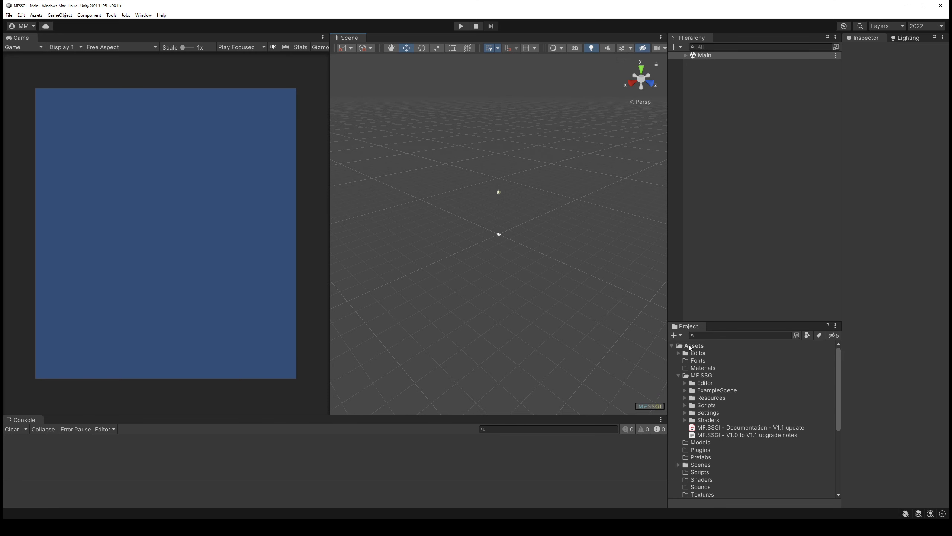
left_click(733, 438)
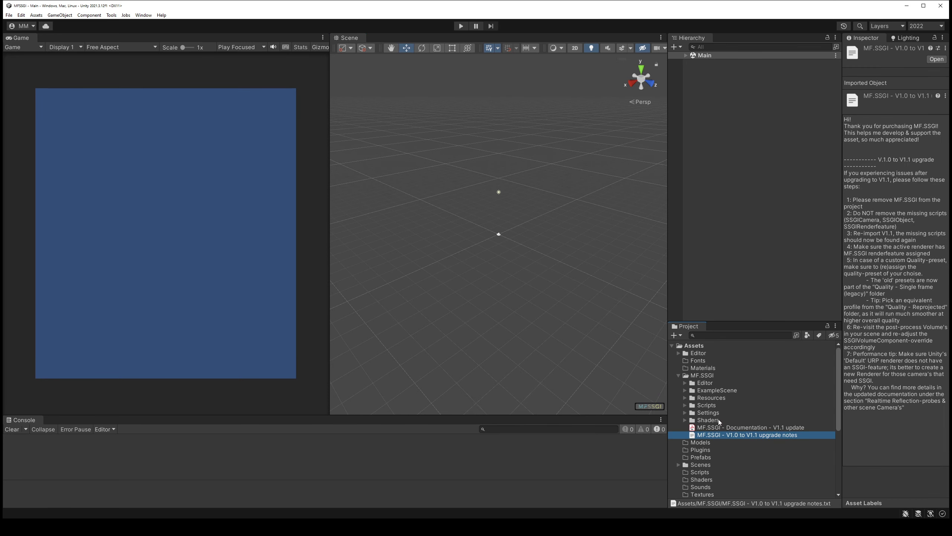
left_click(720, 389)
key("Right")
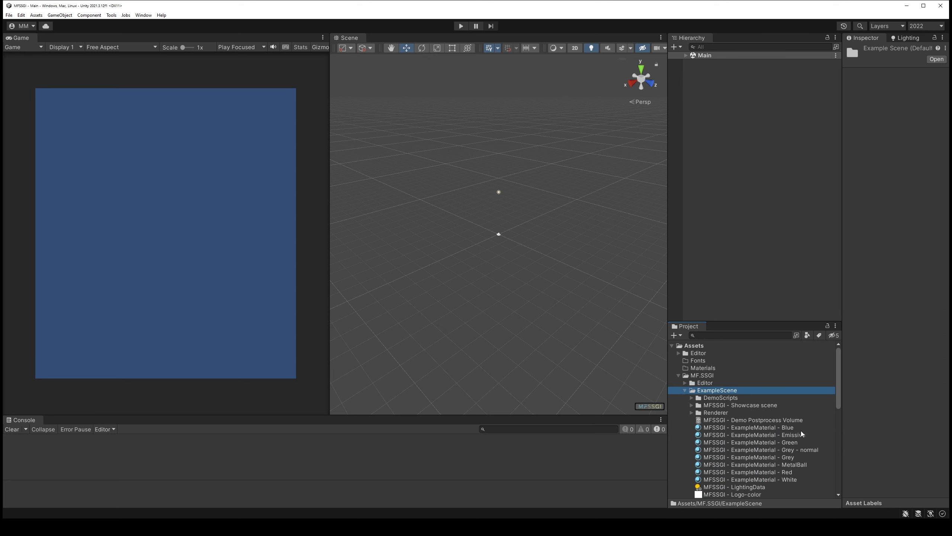
scroll(779, 432, "down", 5)
left_click(756, 453)
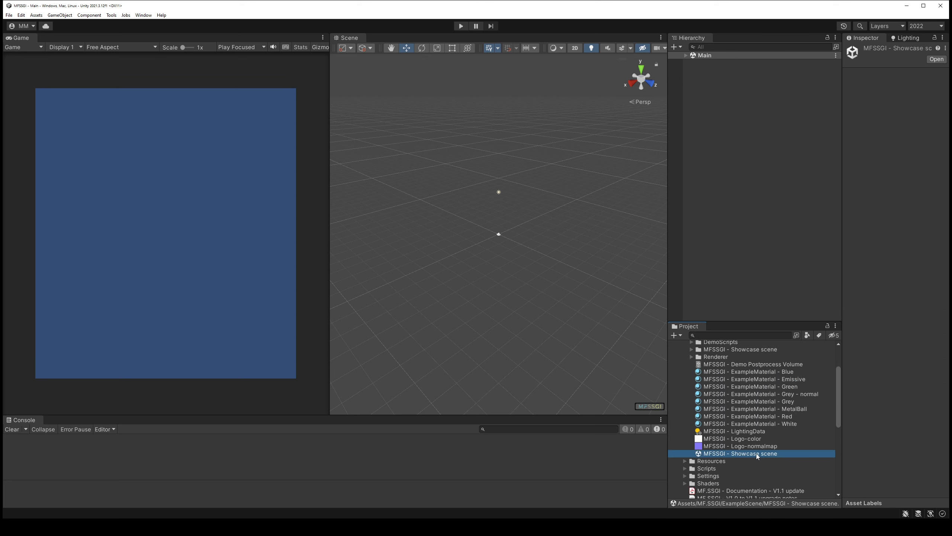
double_click(756, 453)
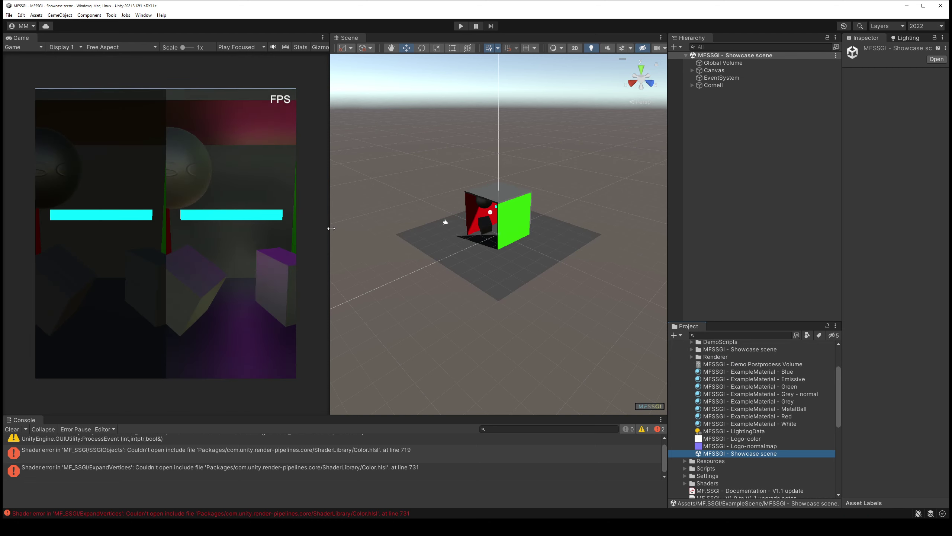
Widen the Game view and run the Showcase scene in Play mode
mouse_move(331, 228)
left_mouse_down()
mouse_move(580, 185)
mouse_move(474, 177)
left_mouse_up()
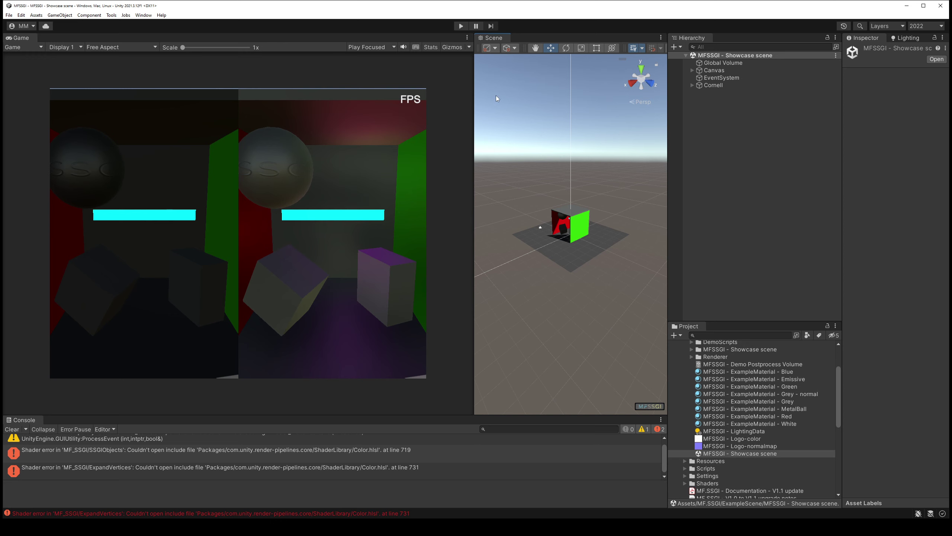
left_click(461, 26)
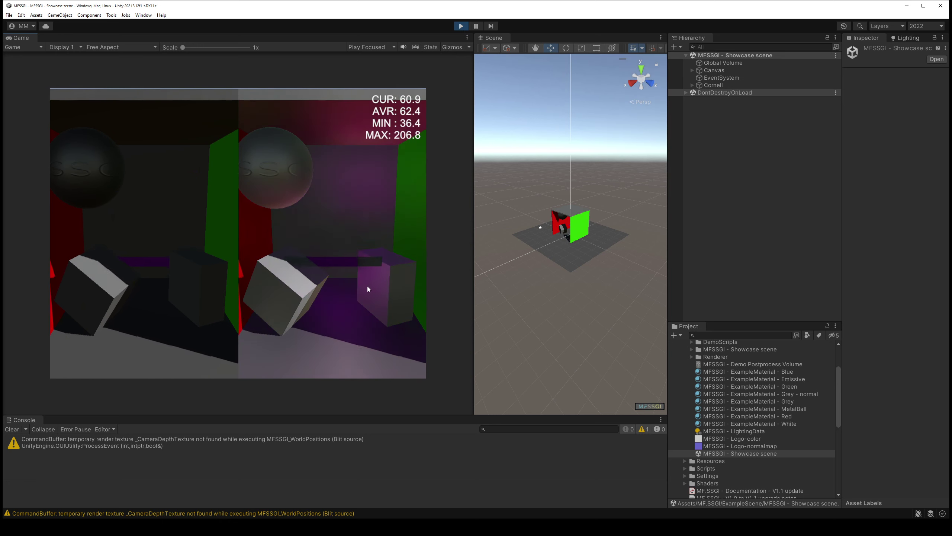
Rearrange the Scene and Game views and fly the scene camera into the Cornell box
left_click_drag(576, 278, 620, 78, "alt")
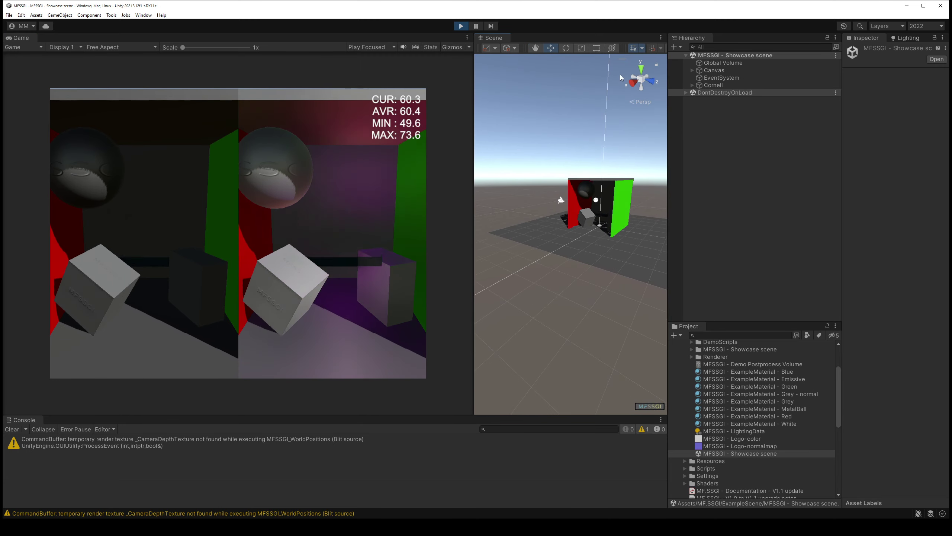
left_click_drag(474, 187, 282, 187)
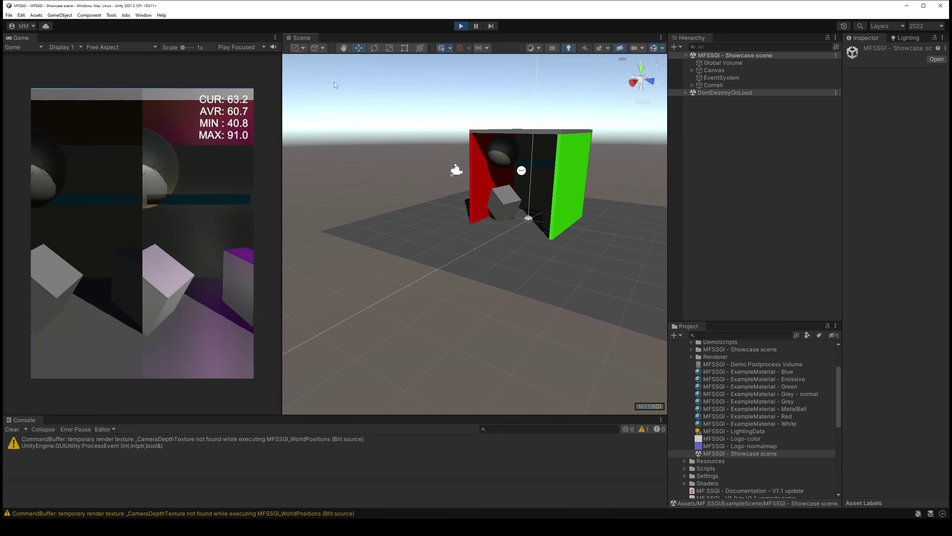
left_click(645, 50)
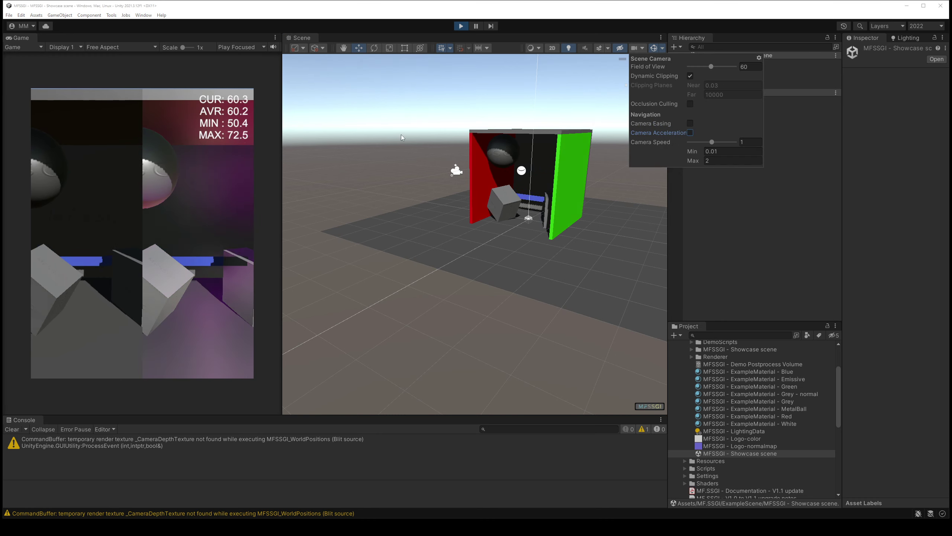
left_click(714, 70)
left_click_drag(283, 225, 538, 225)
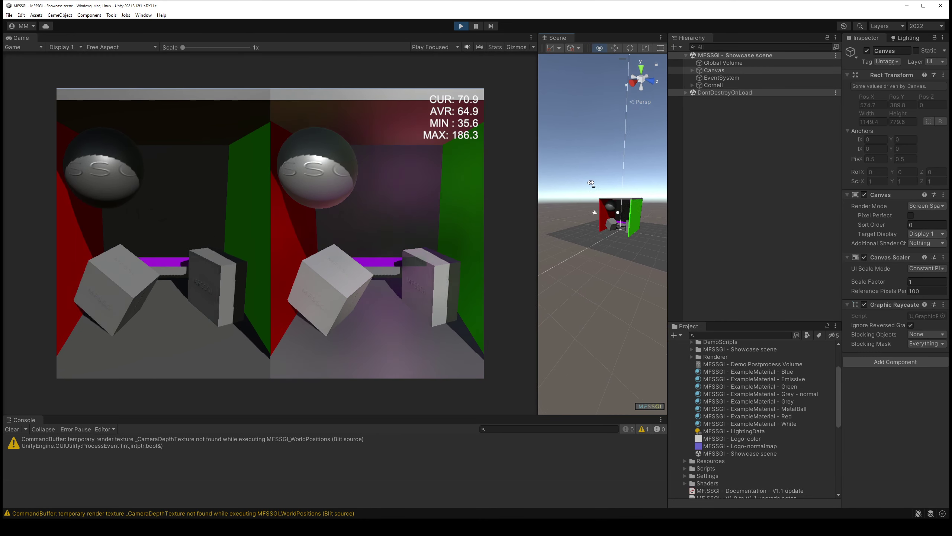
right_click_drag(590, 183, 672, 149)
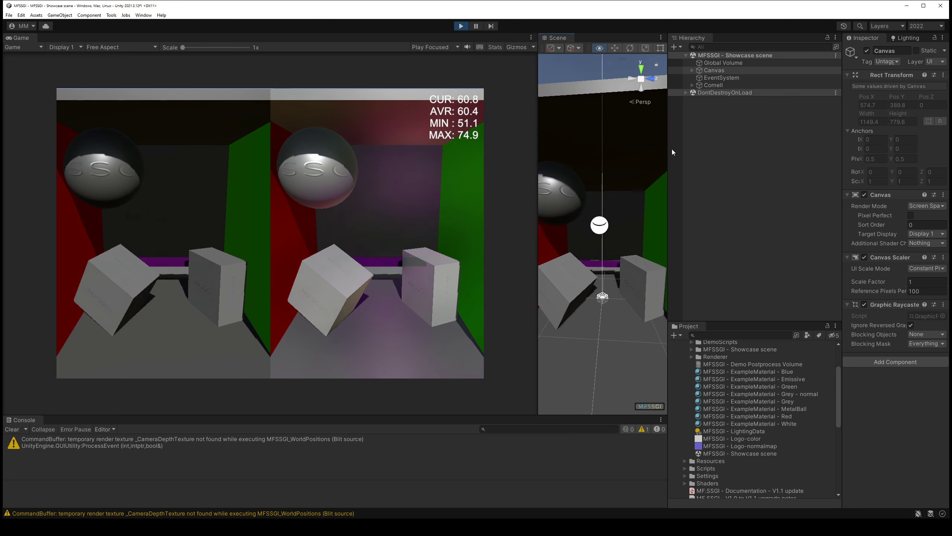
Select Cornell > Lightstrip, disable MFSSGI_Demo_Change Colors, and expand its Emissive material
left_click(630, 261)
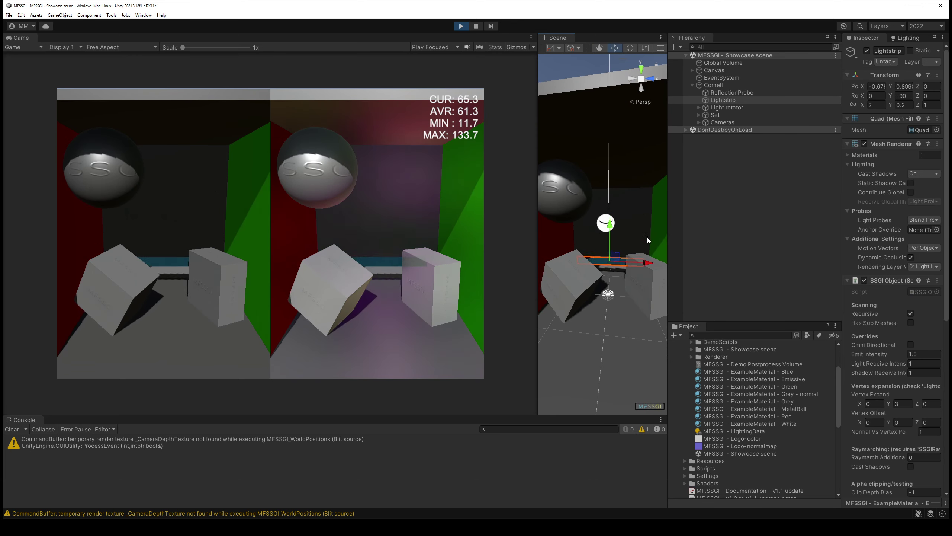
left_click_drag(843, 262, 752, 263)
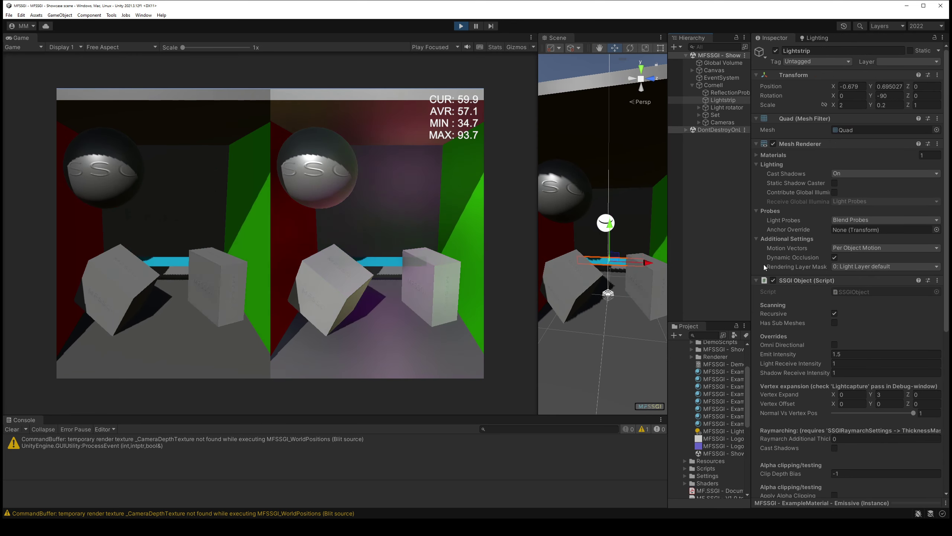
scroll(787, 307, "down", 5)
scroll(789, 309, "down", 5)
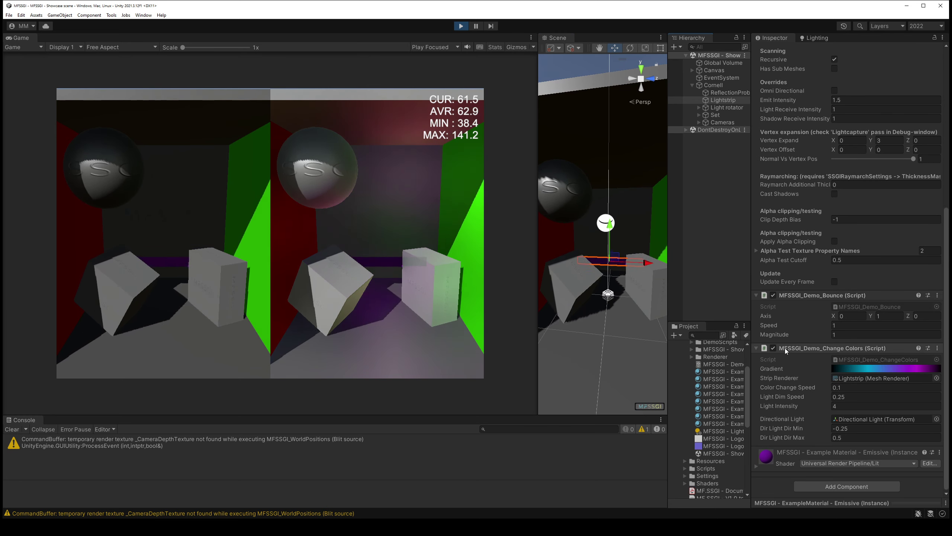
left_click(773, 348)
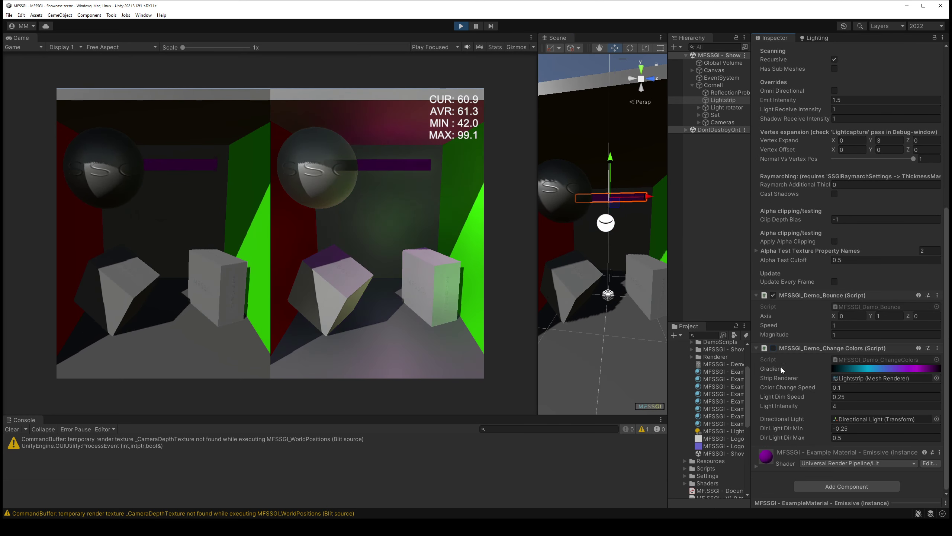
left_click(804, 452)
scroll(810, 405, "down", 4)
scroll(808, 397, "down", 4)
scroll(813, 349, "down", 4)
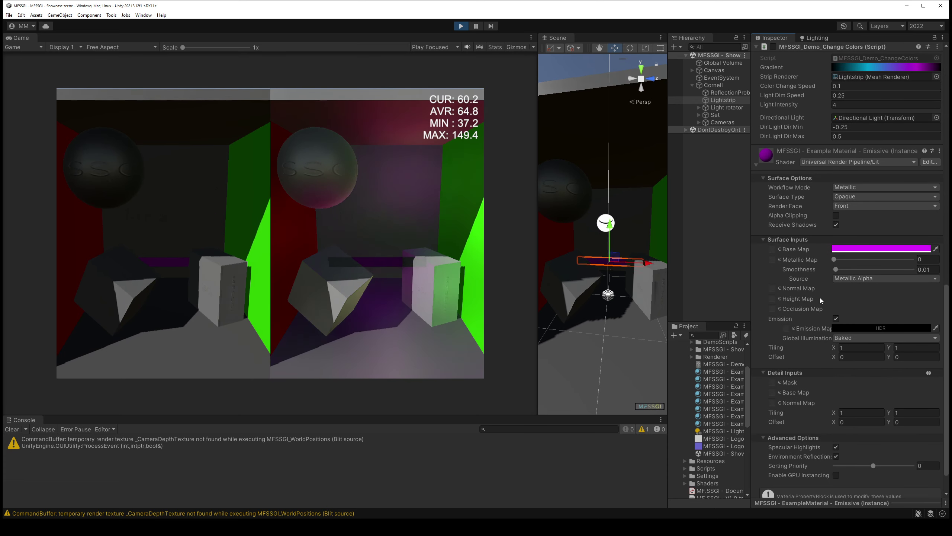
Make the Lightstrip's Base Map colour yellow FFD000 and turn off the Bounce script
left_click(849, 250)
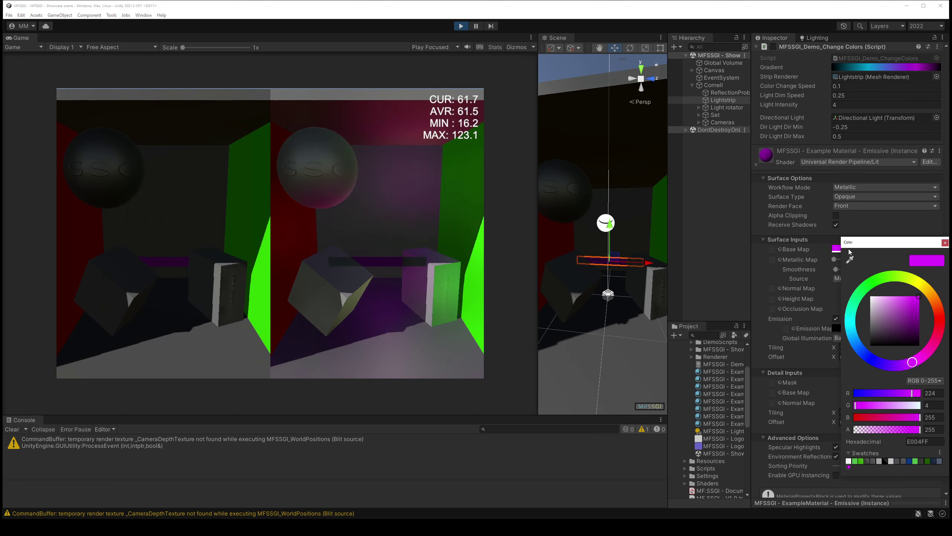
mouse_move(912, 362)
left_mouse_down()
mouse_move(925, 354)
mouse_move(933, 282)
left_mouse_up()
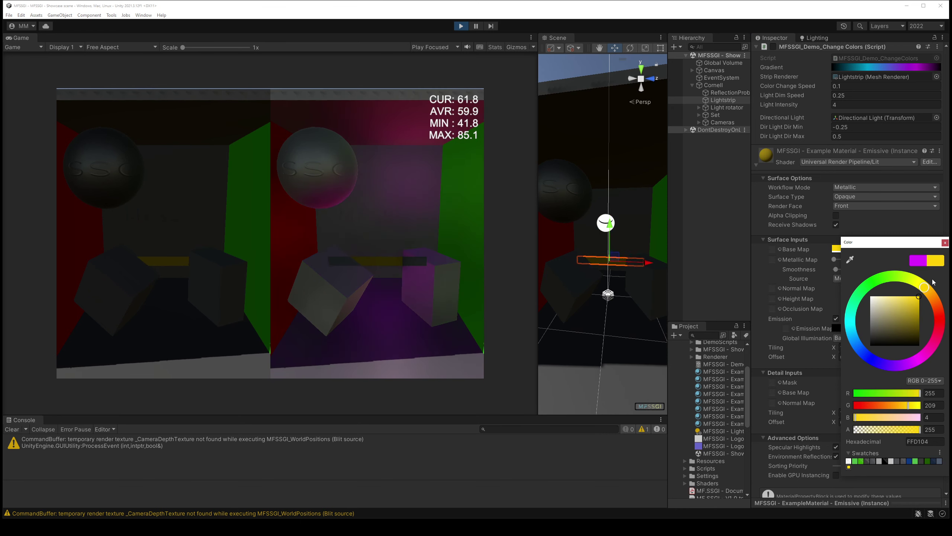
scroll(828, 216, "up", 5)
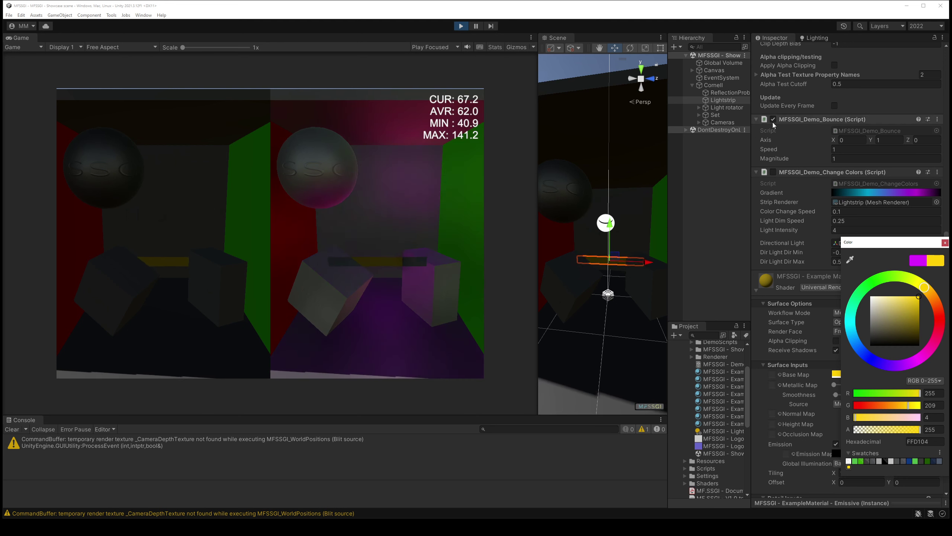
left_click(773, 119)
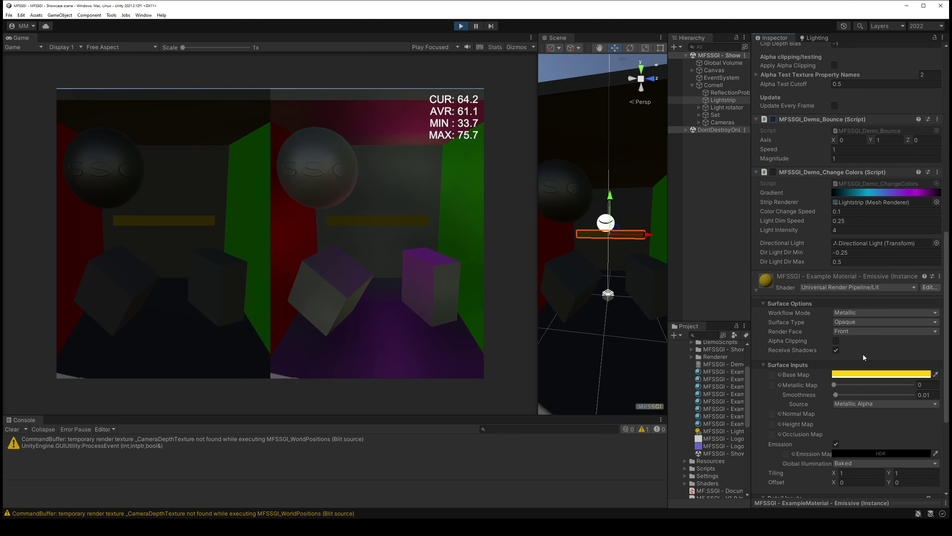
left_click(882, 373)
mouse_move(902, 353)
left_mouse_down()
mouse_move(917, 381)
mouse_move(919, 339)
left_mouse_up()
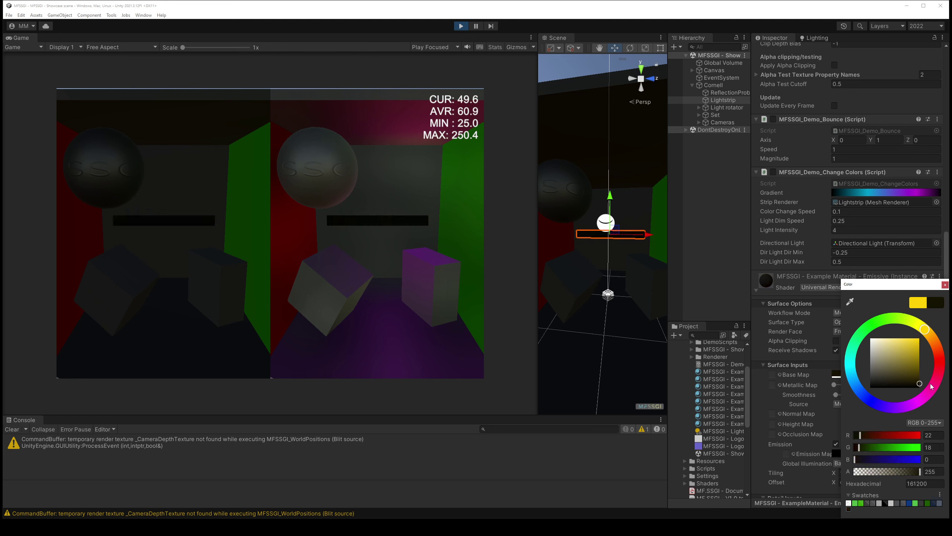
left_click(945, 285)
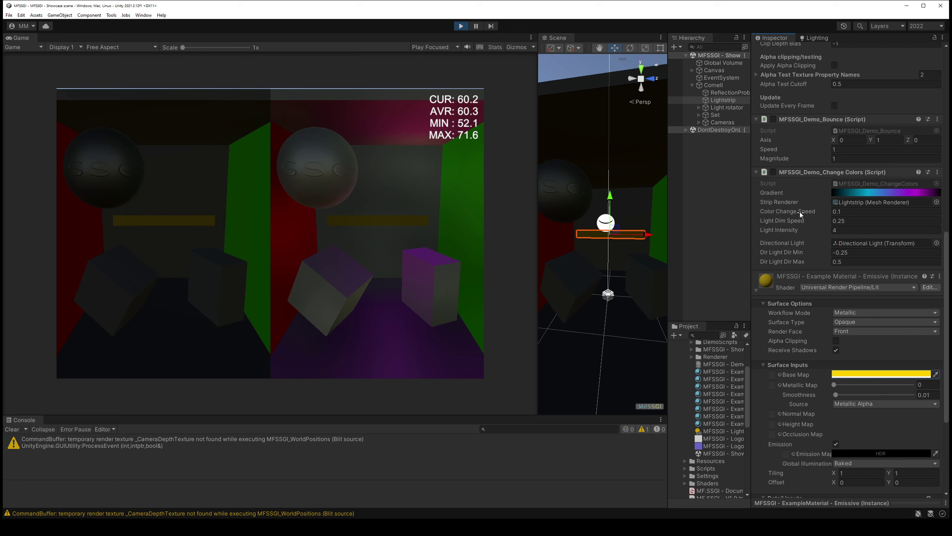
Ping the Strip Renderer's object and select Lightstrip in the Hierarchy
left_click(859, 204)
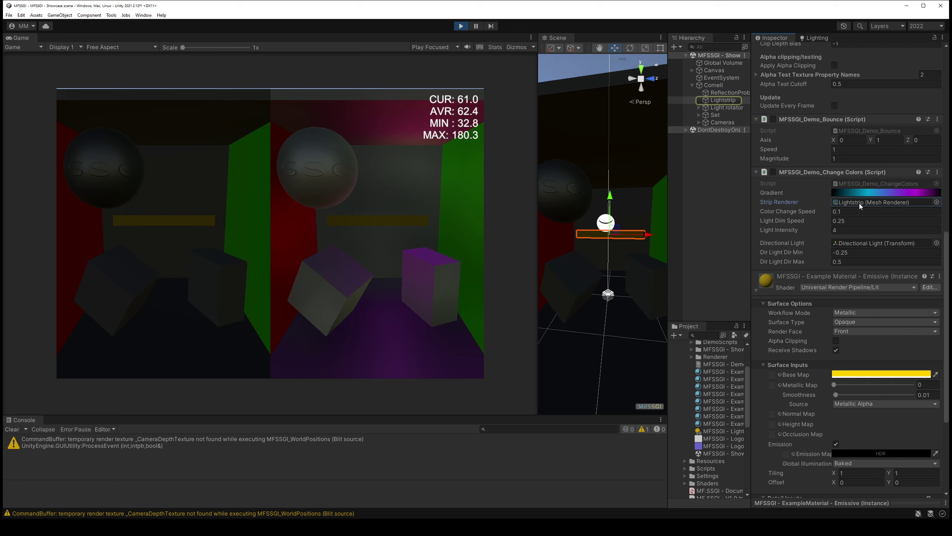
left_click(722, 100)
scroll(794, 301, "down", 1)
scroll(795, 301, "down", 2)
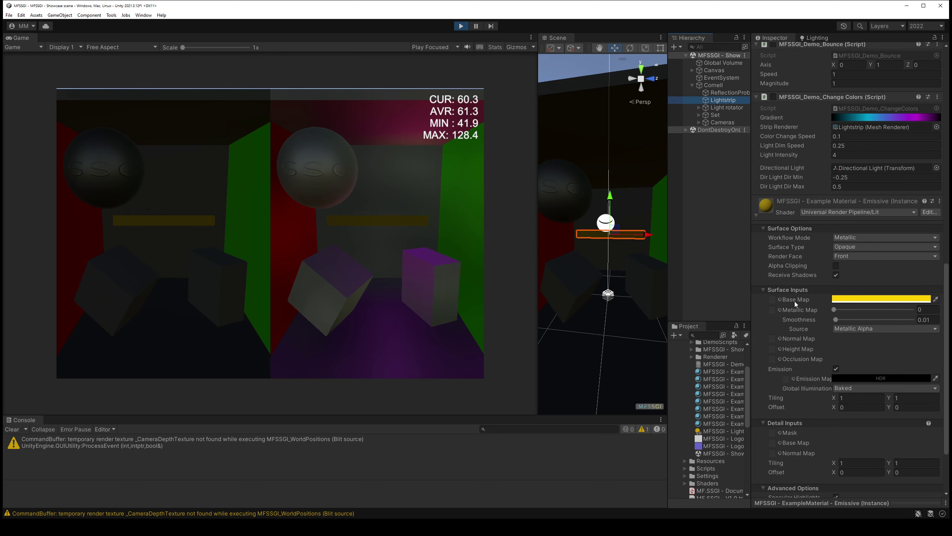
scroll(796, 308, "down", 3)
scroll(796, 311, "up", 7)
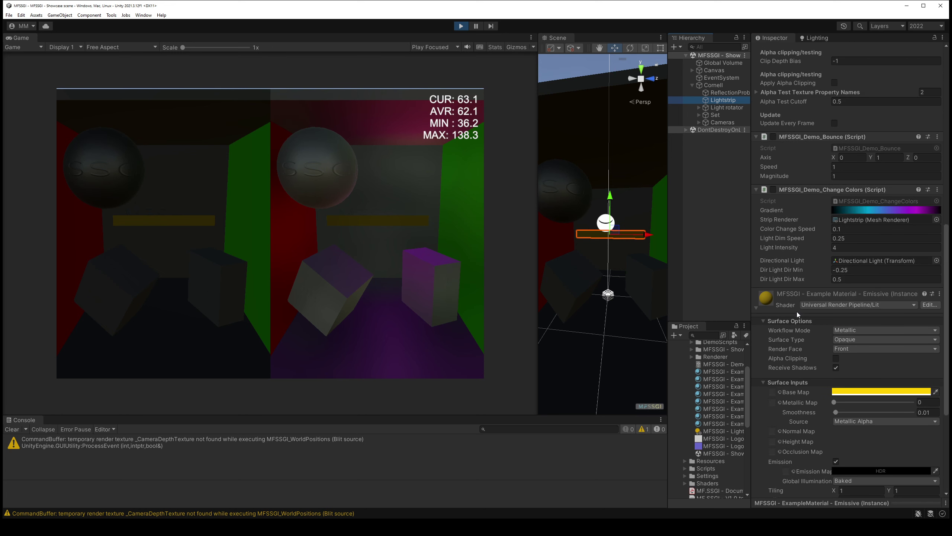
scroll(797, 312, "up", 6)
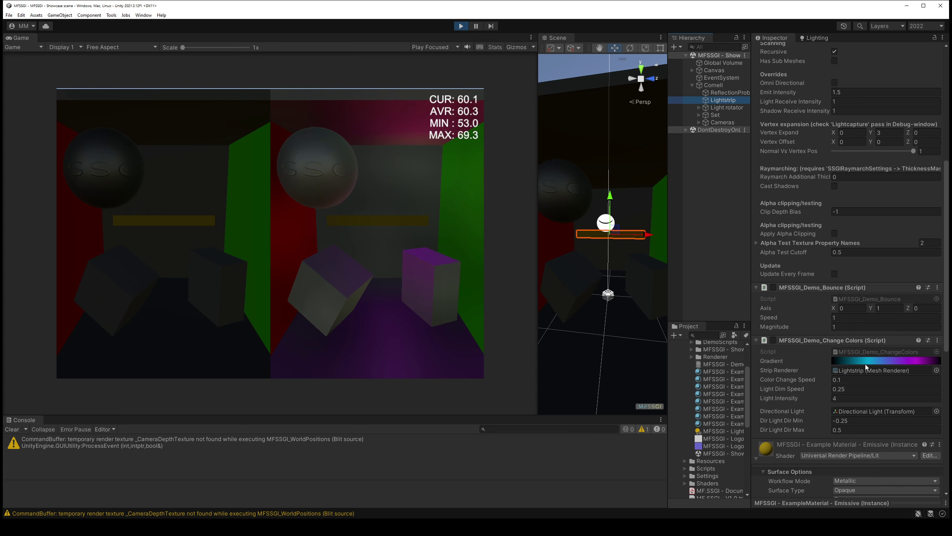
Re-enable Change Colors, widen the Game view, toggle Bounce on and off, then stop Play mode
left_click(773, 341)
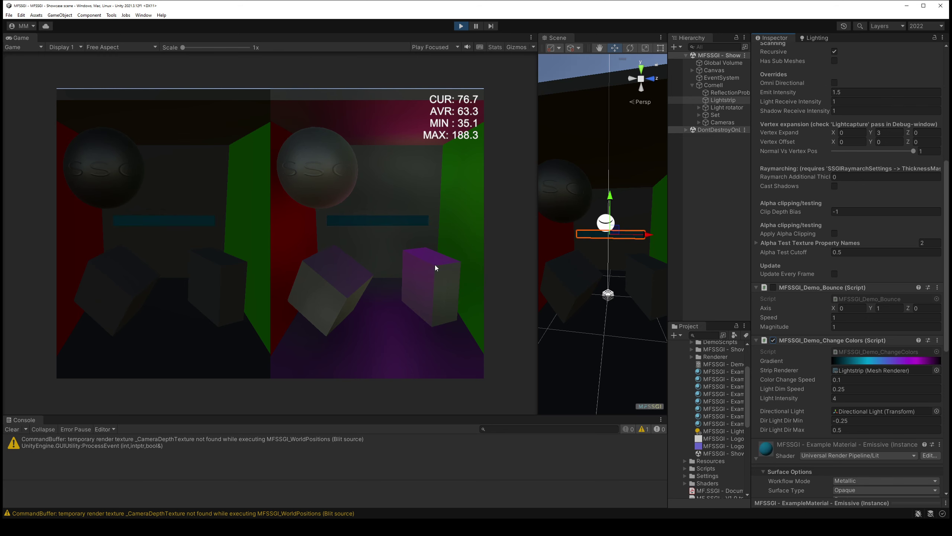
mouse_move(538, 246)
left_mouse_down()
mouse_move(460, 244)
mouse_move(636, 226)
left_mouse_up()
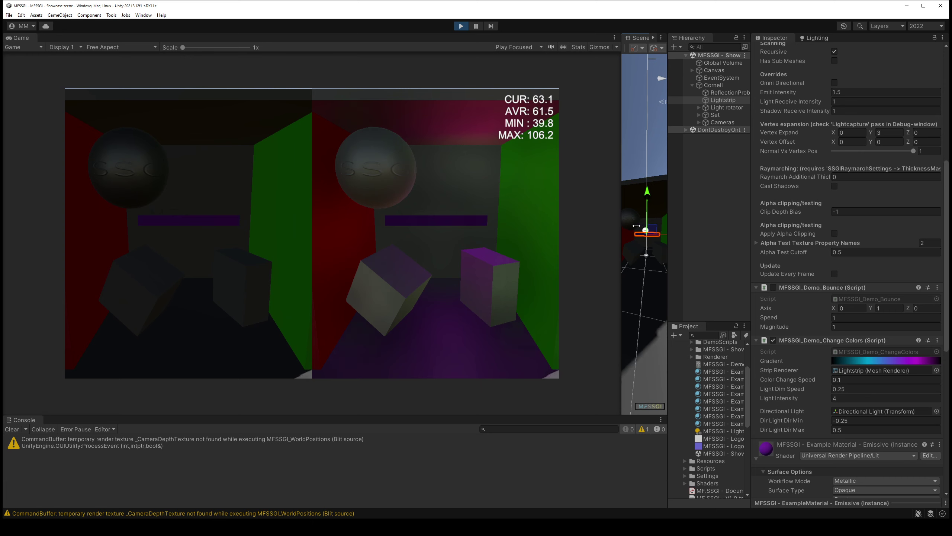
left_click(773, 287)
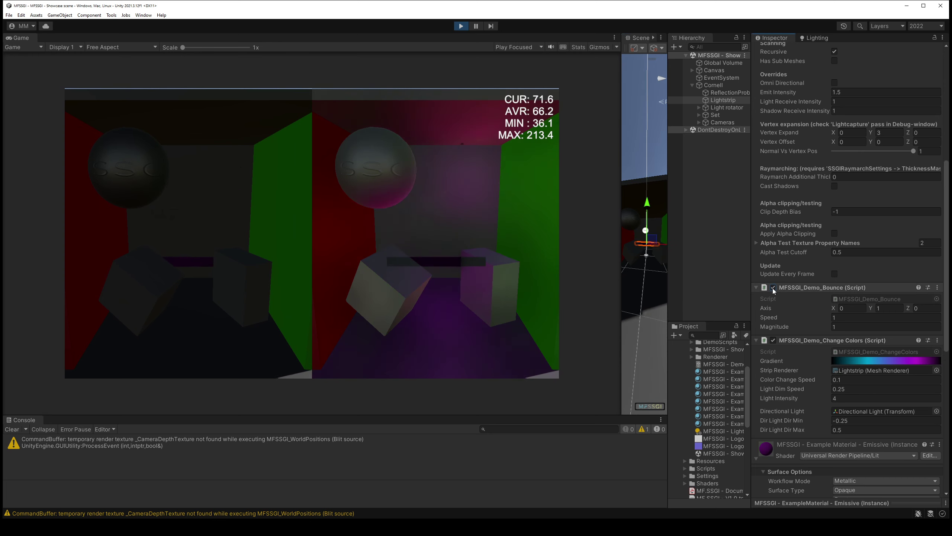
left_click(773, 287)
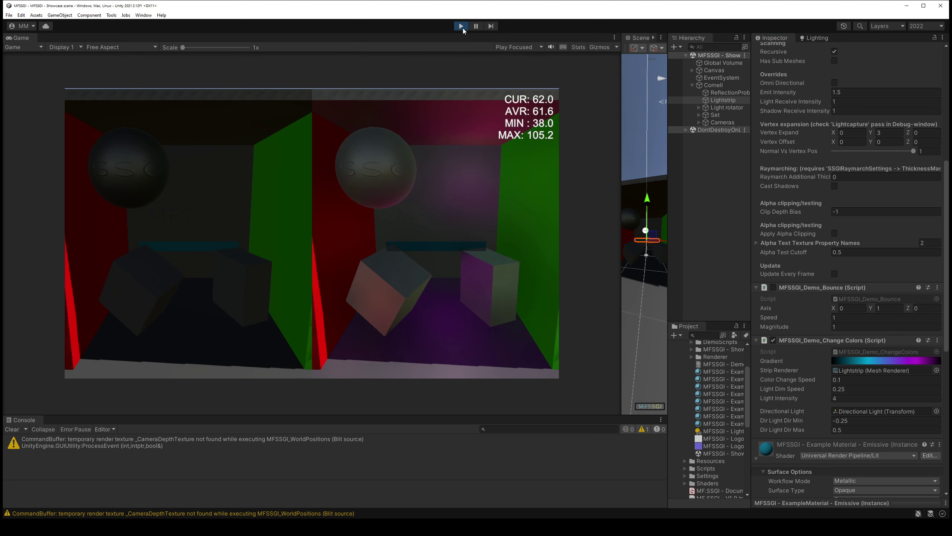
left_click(461, 26)
Enlarge the Console and inspect the SSGIObjects and ExpandVertices missing Color.hlsl errors
left_click(120, 47)
left_click(162, 92)
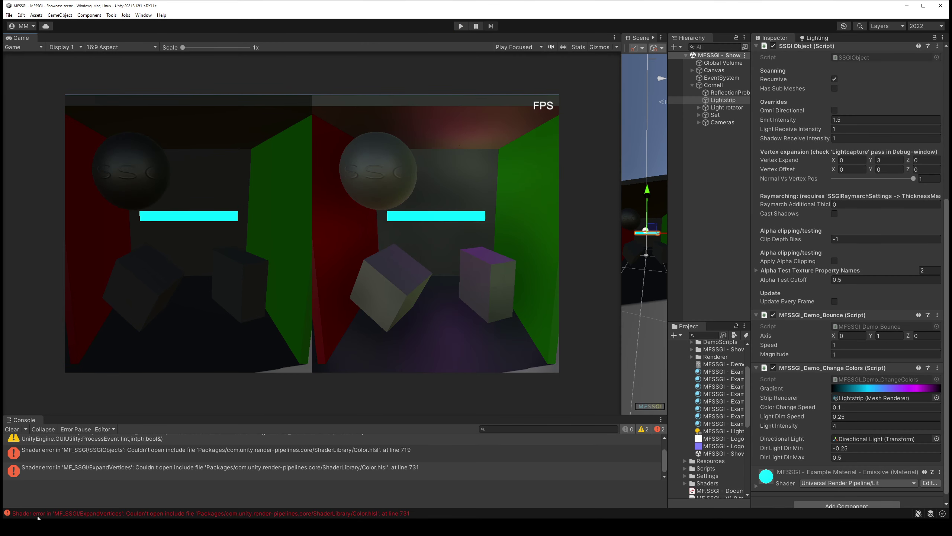
left_click_drag(189, 416, 181, 361)
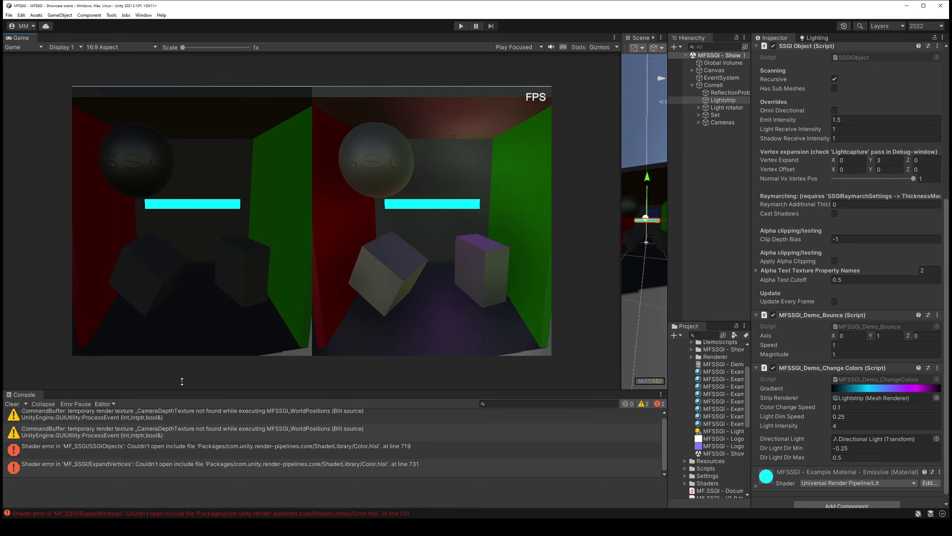
left_click(276, 426)
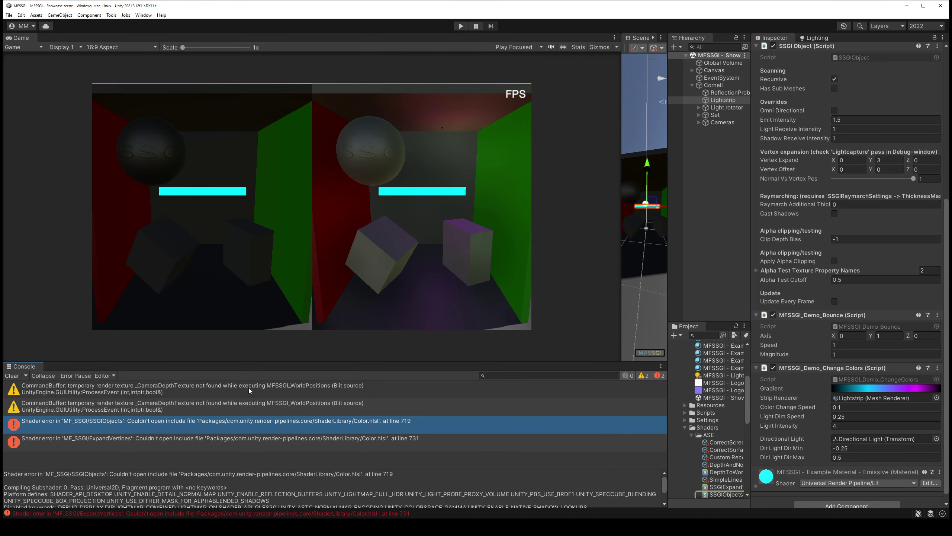
left_click(256, 437)
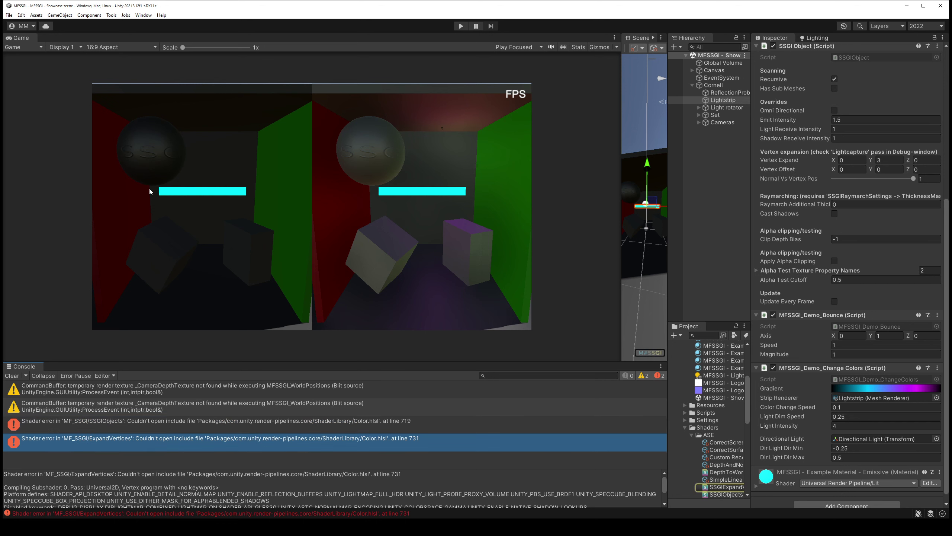
left_click(144, 15)
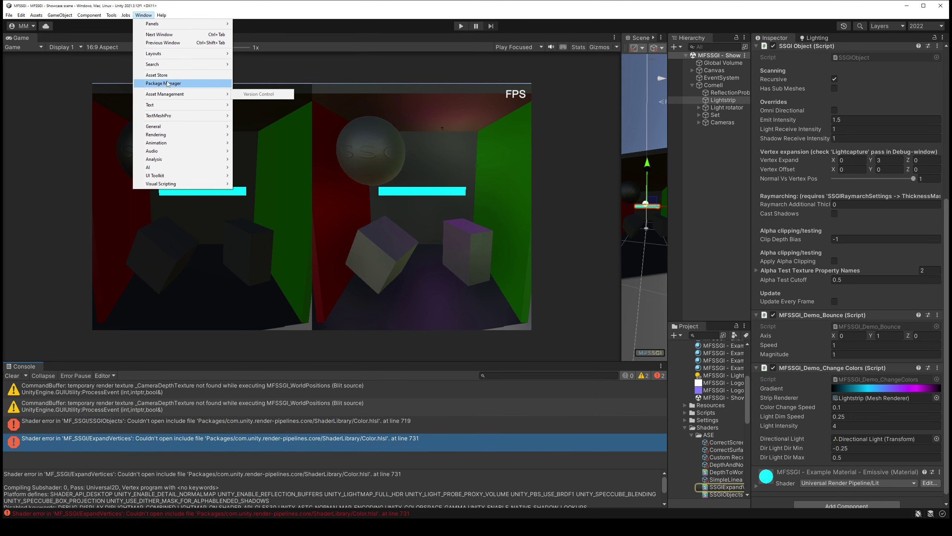
Search My Assets in the Package Manager for MF.SSGI
left_click(165, 93)
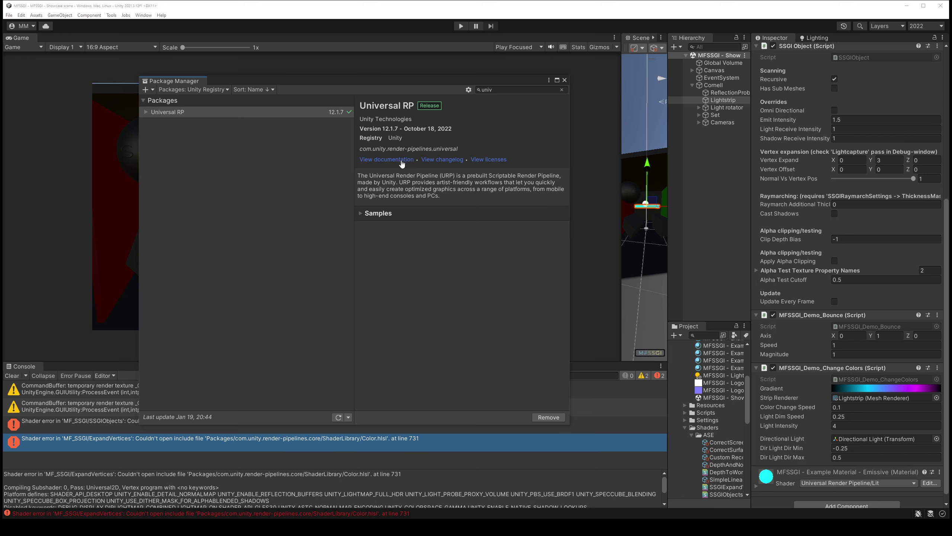
left_click(215, 90)
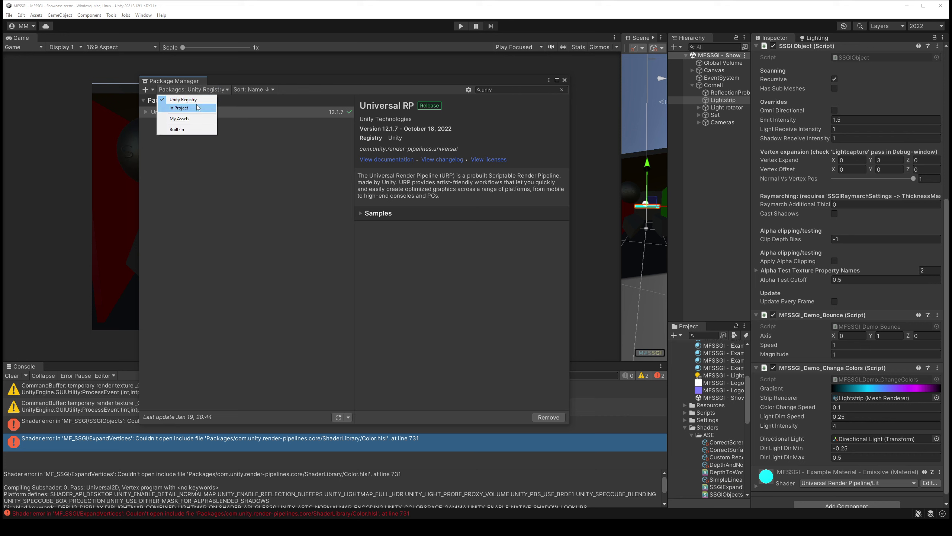
left_click(180, 119)
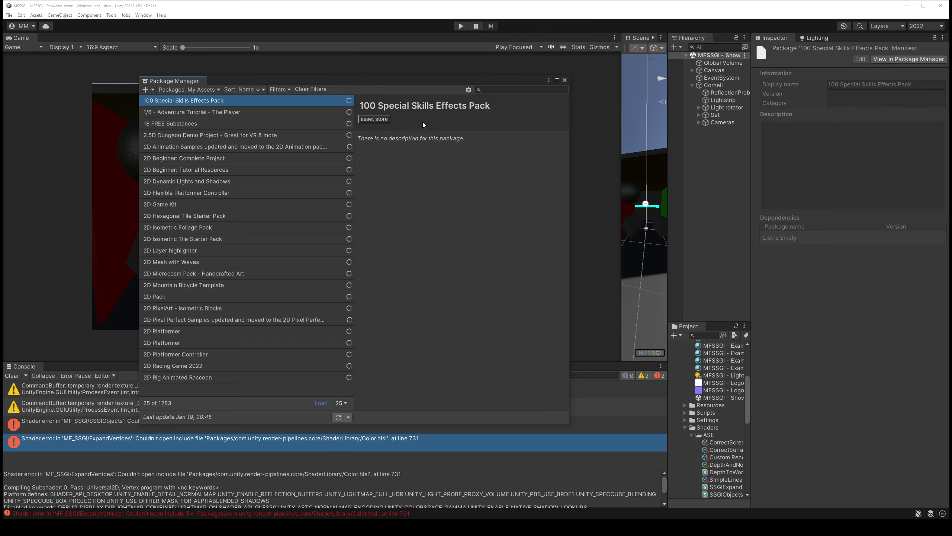
left_click(505, 90)
type("MF.SSGI")
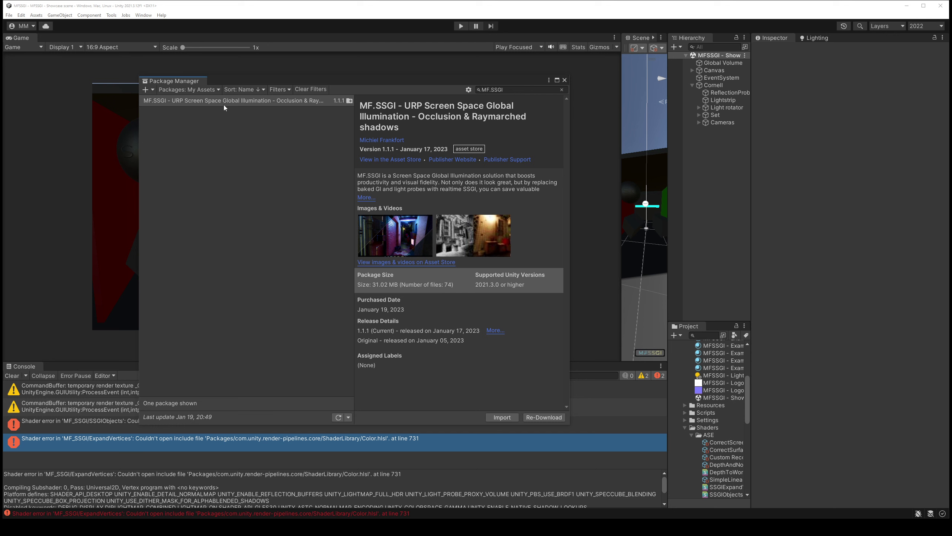
Confirm Universal RP 12.1.7 under In Project, then open Advanced Project Settings
left_click(206, 90)
left_click(203, 106)
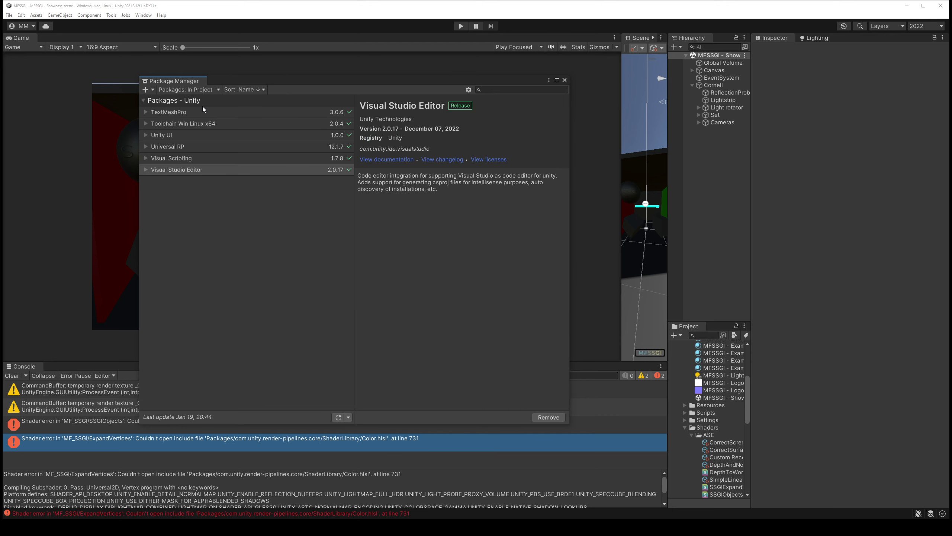
left_click(189, 148)
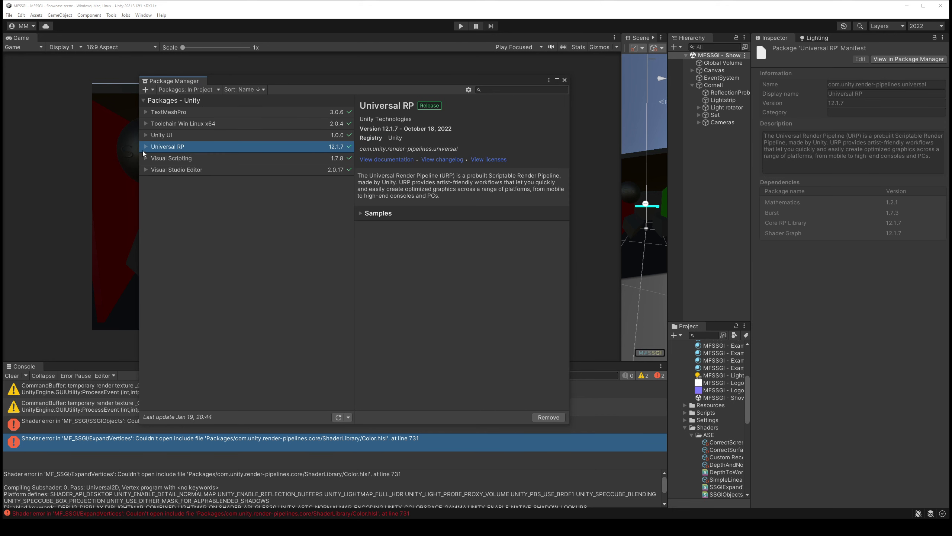
left_click(145, 147)
left_click(468, 89)
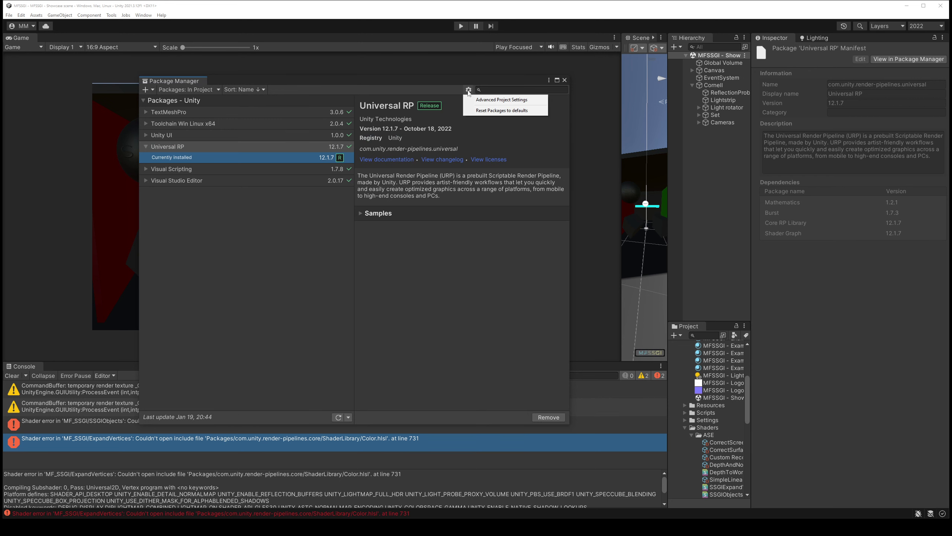
left_click(489, 100)
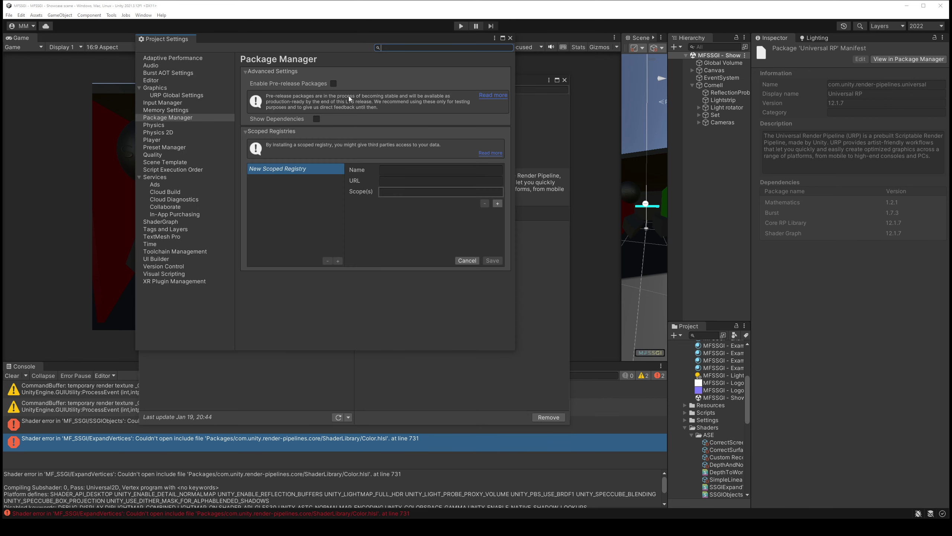
Enable Pre-release Packages and Show Dependencies, then close Project Settings
left_click(334, 84)
left_click(493, 279)
left_click(316, 119)
left_click(511, 38)
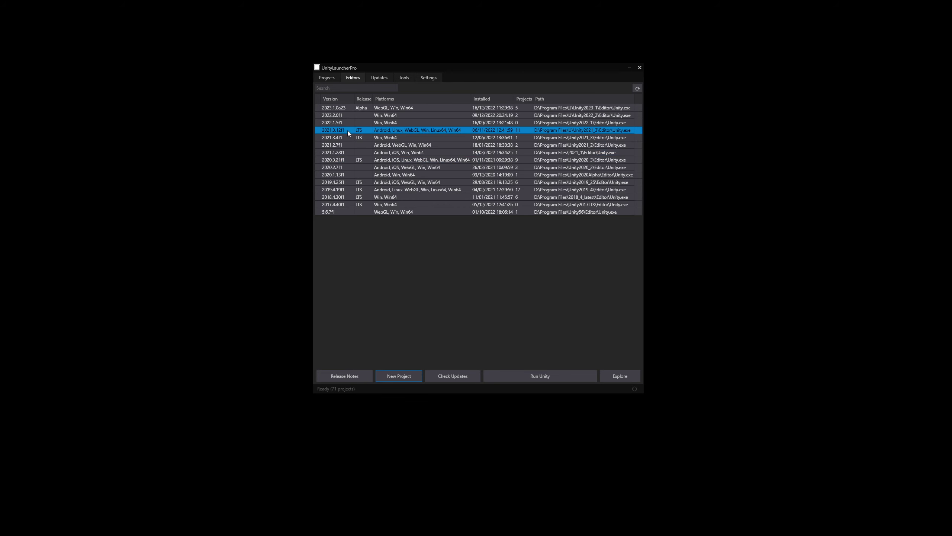
In UnityLauncherPro's Projects list, open the most recently modified project at the top
left_click(328, 79)
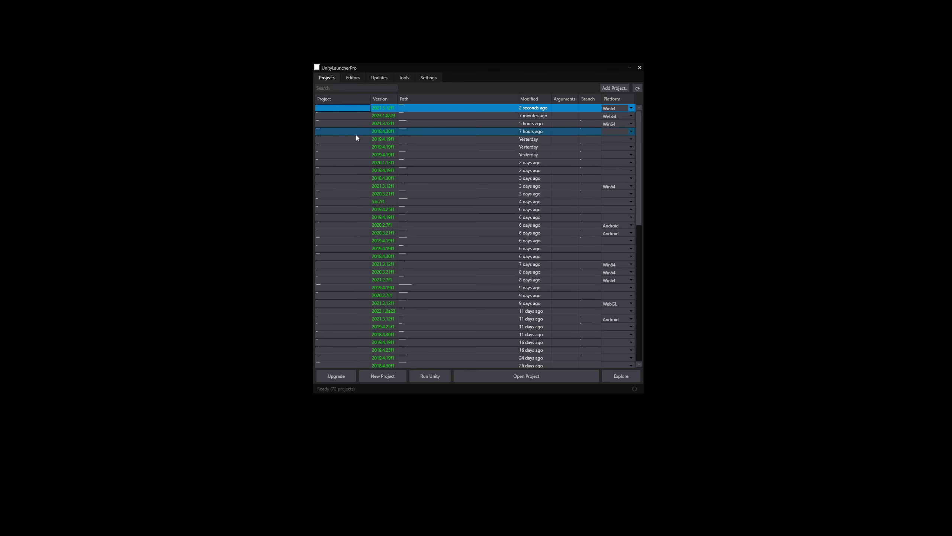
double_click(343, 109)
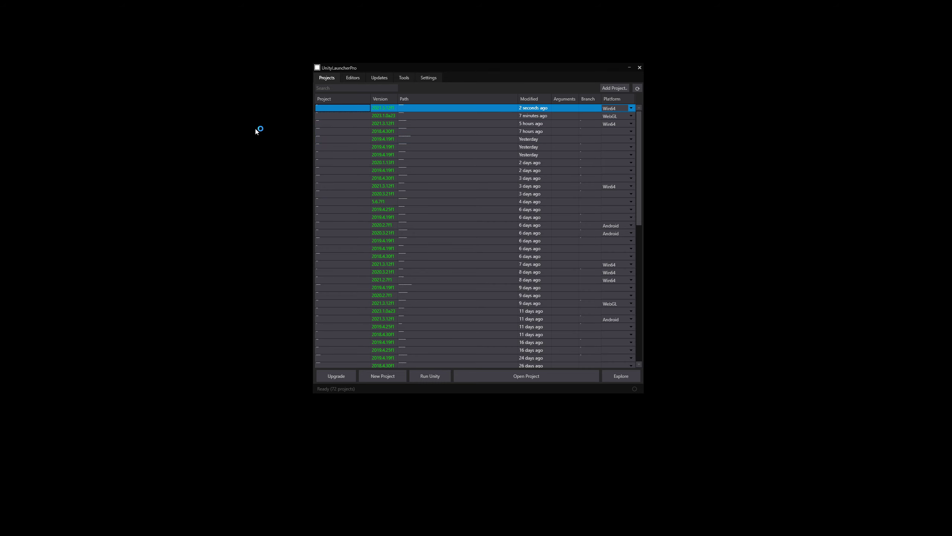
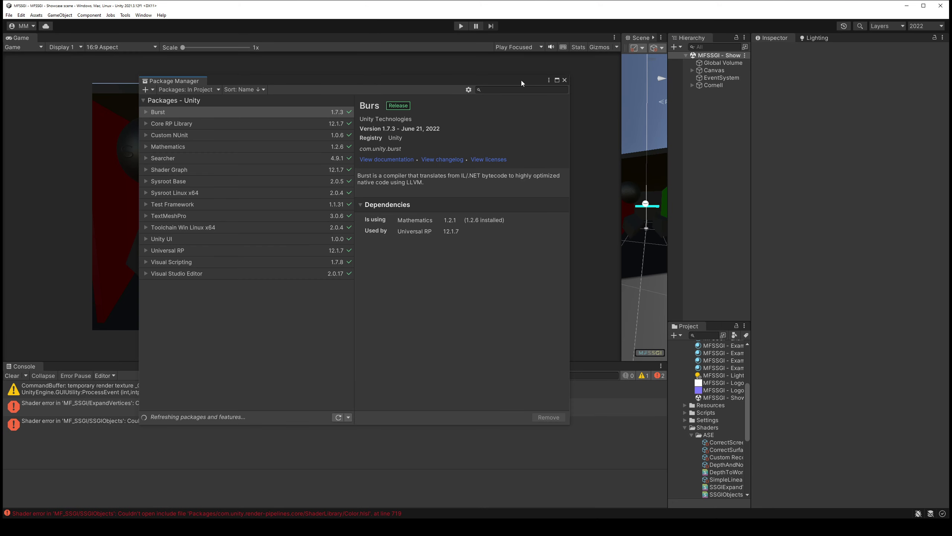
Move the Package Manager aside and review the shader errors and CommandBuffer warning in the Console
left_click_drag(522, 80, 640, 28)
left_click(334, 400)
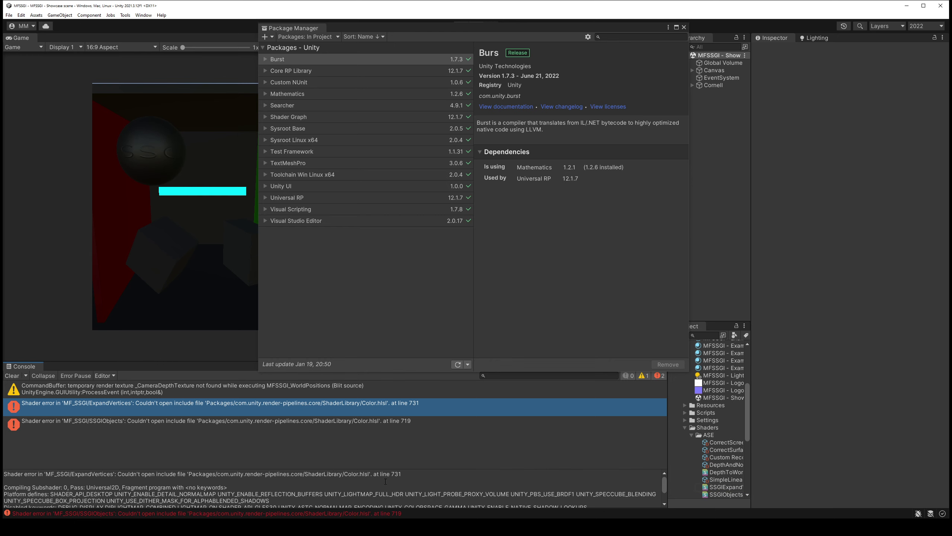
left_click_drag(751, 384, 812, 387)
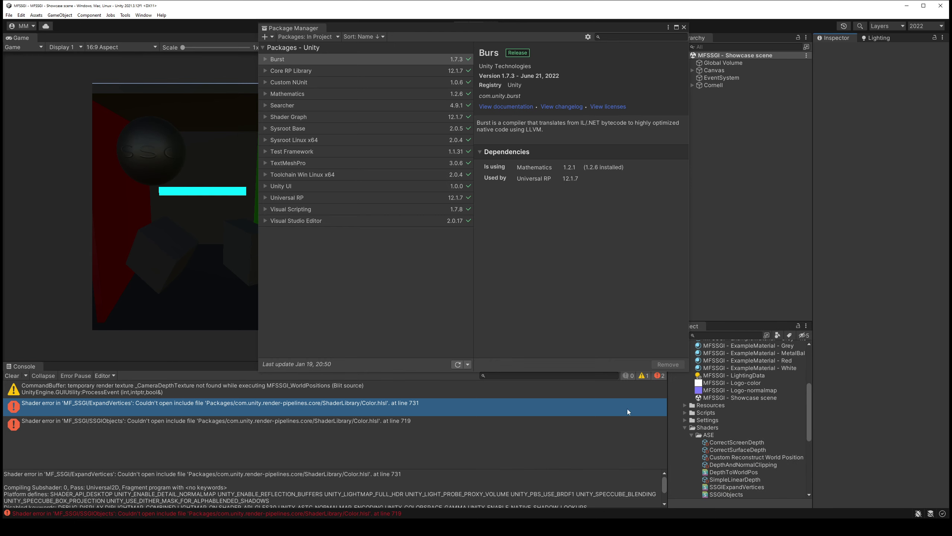
left_click(273, 421)
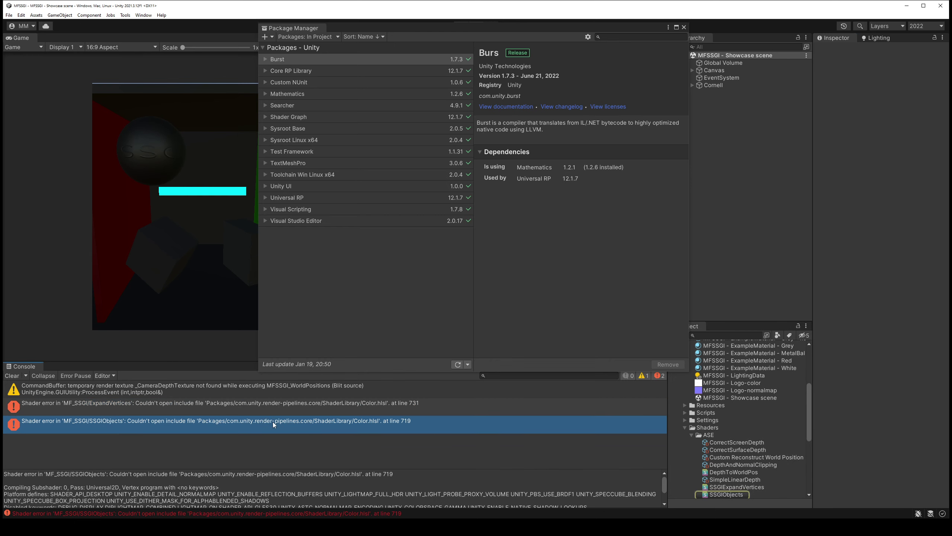
left_click(252, 390)
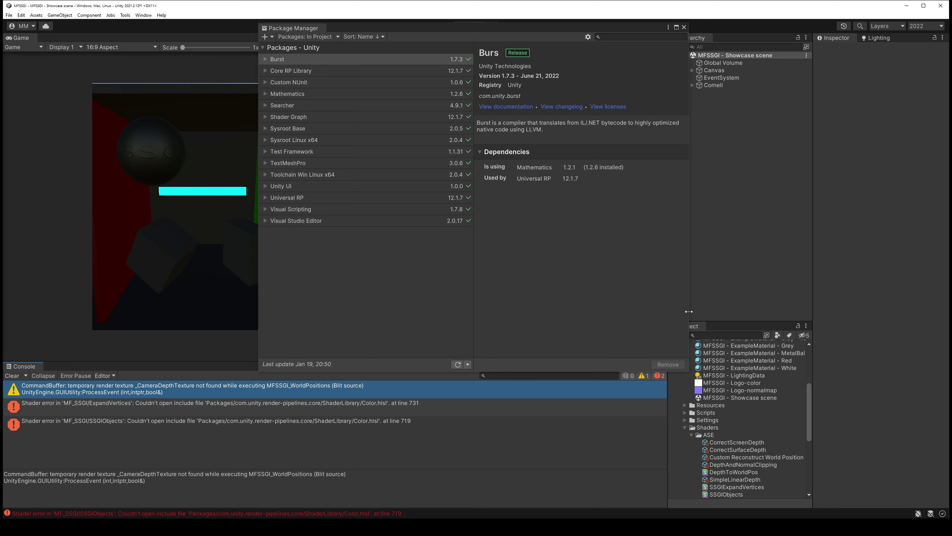
Enlarge the Project panel and select the MF.SSGI documentation PDF
left_click_drag(688, 310, 630, 311)
scroll(700, 413, "up", 5)
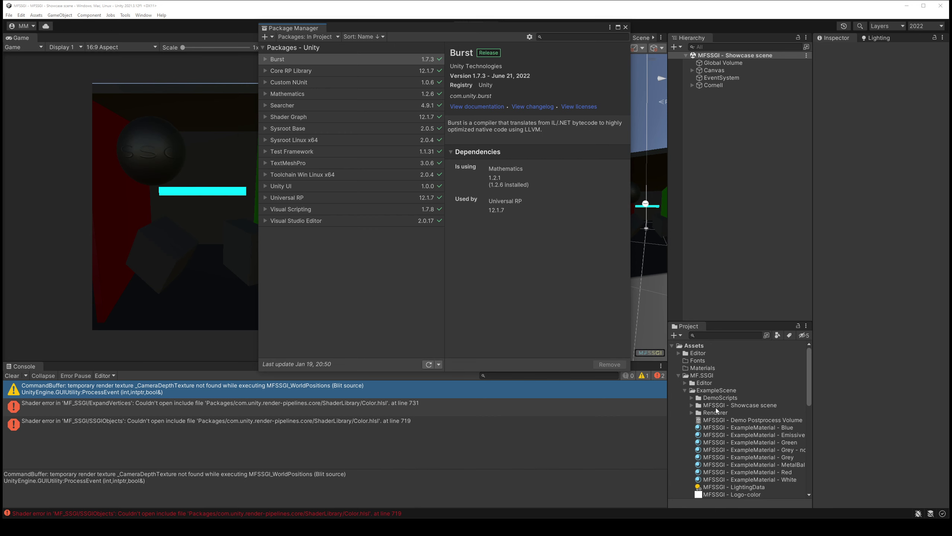
scroll(720, 408, "down", 2)
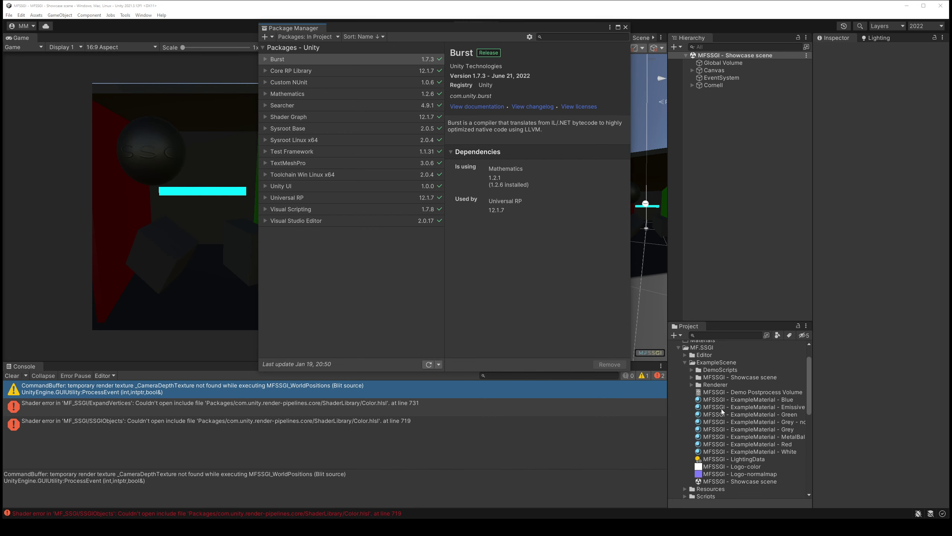
left_click_drag(722, 322, 709, 186)
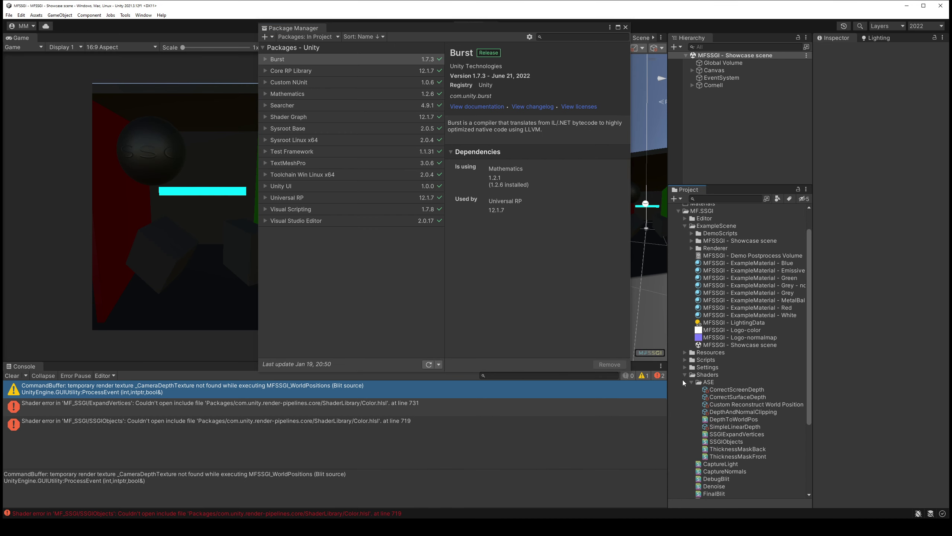
scroll(726, 400, "down", 5)
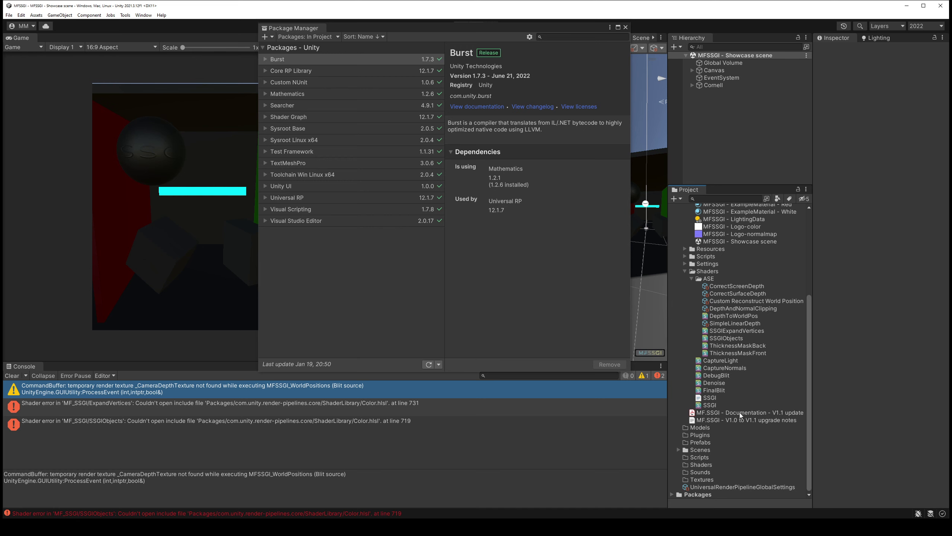
left_click(739, 412)
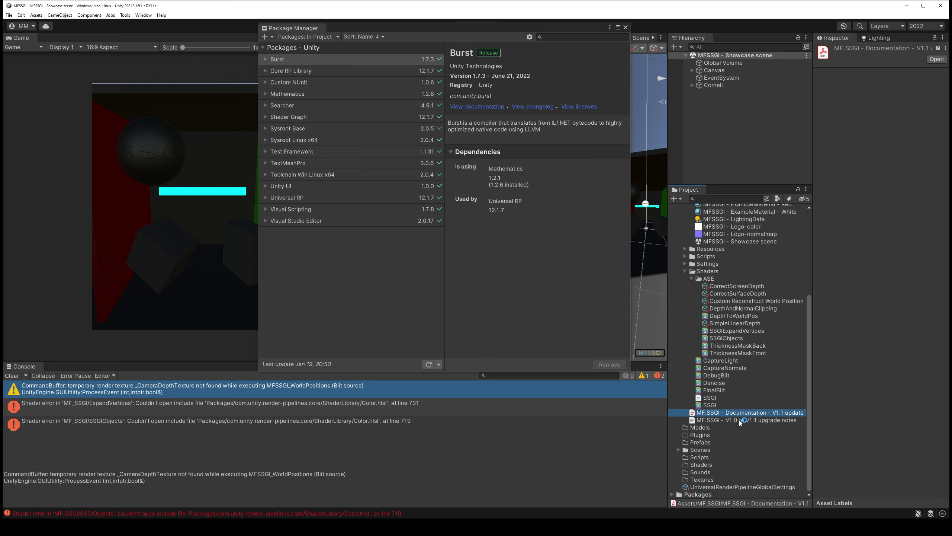
Read the V1.0 to V1.1 upgrade notes, the ExpandVertices shader error and the Background Tasks list
left_click(739, 419)
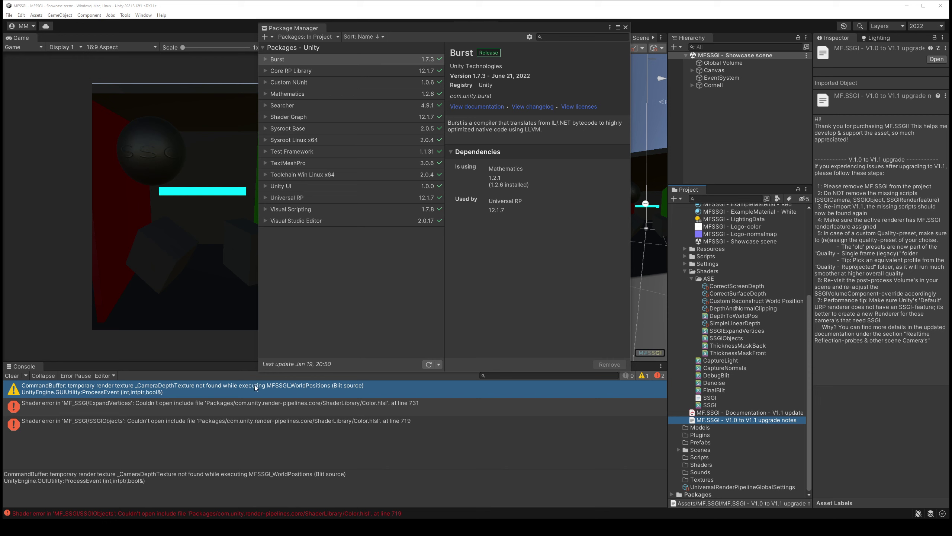
left_click(344, 405)
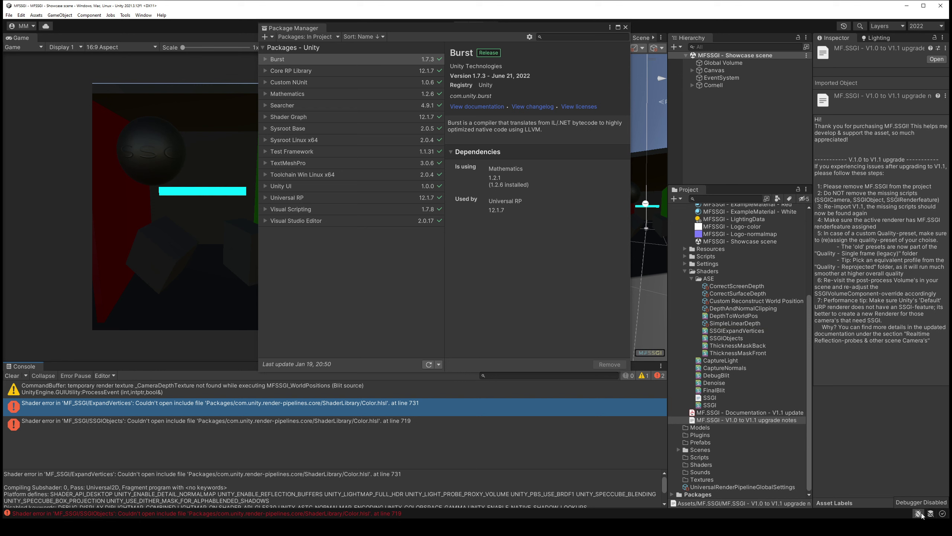
left_click(941, 514)
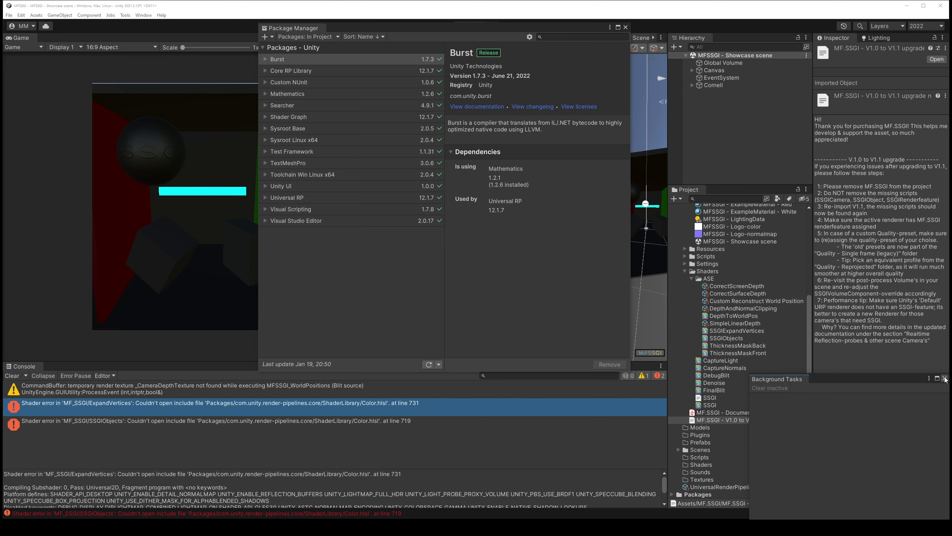
left_click(944, 377)
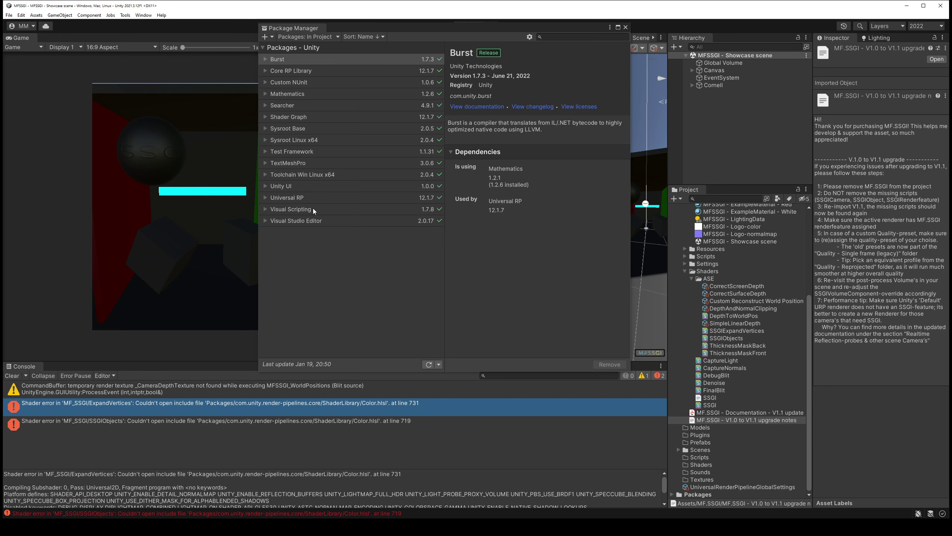
scroll(712, 355, "up", 3)
scroll(712, 355, "up", 3)
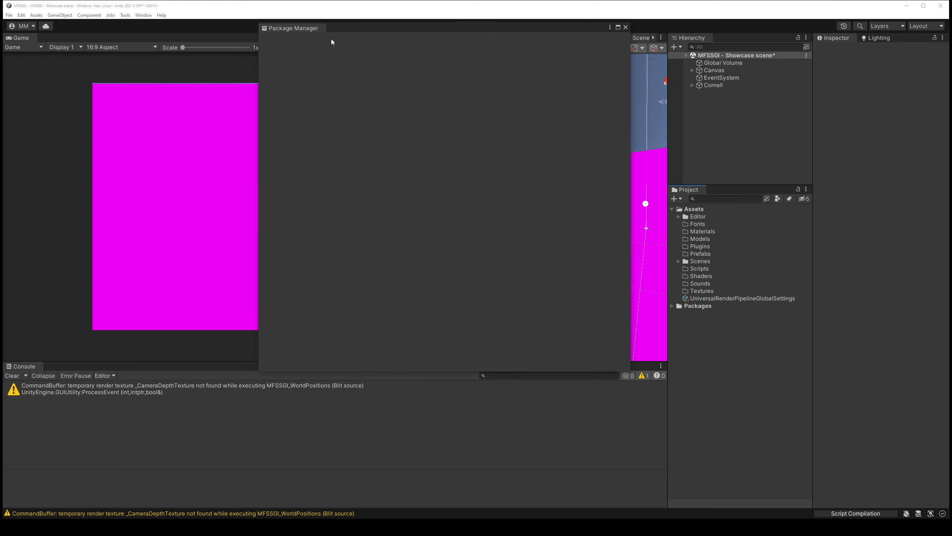
Search My Assets for MF.SSGI and import the 1.1.1 package with all its files
left_click(331, 38)
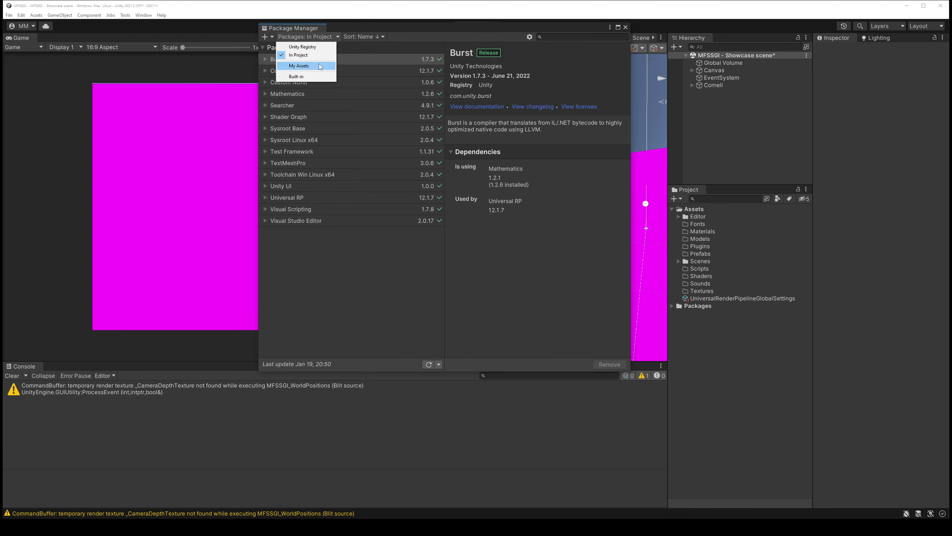
left_click(299, 66)
left_click(575, 37)
type("MF.SSGI")
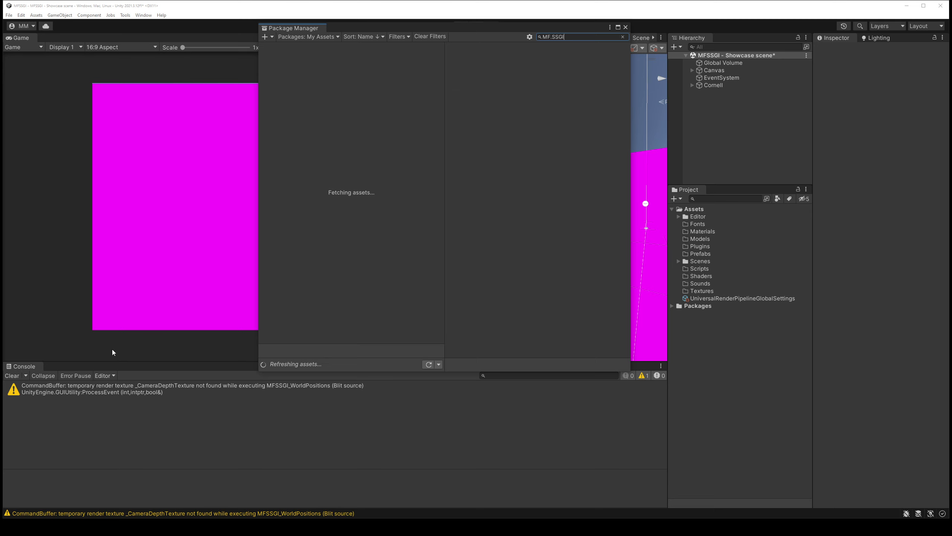
left_click(12, 375)
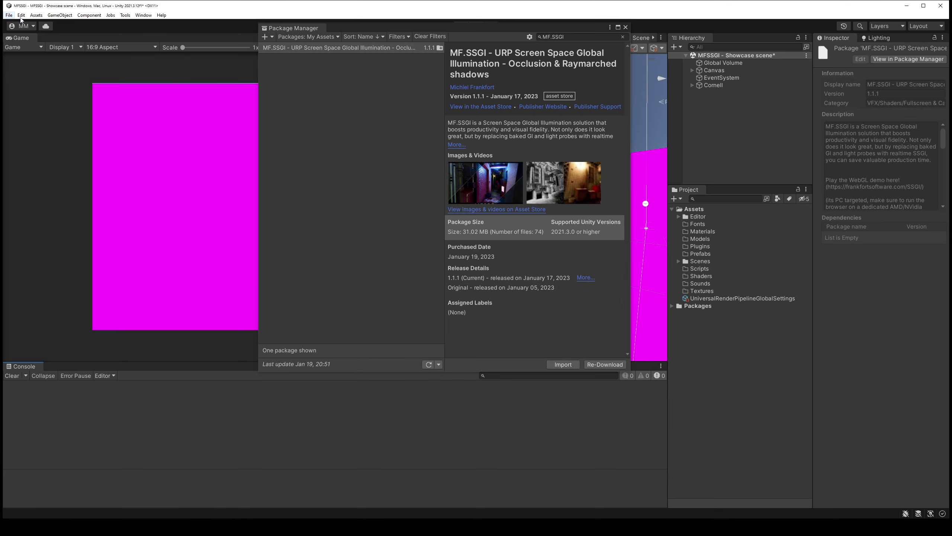
left_click(570, 365)
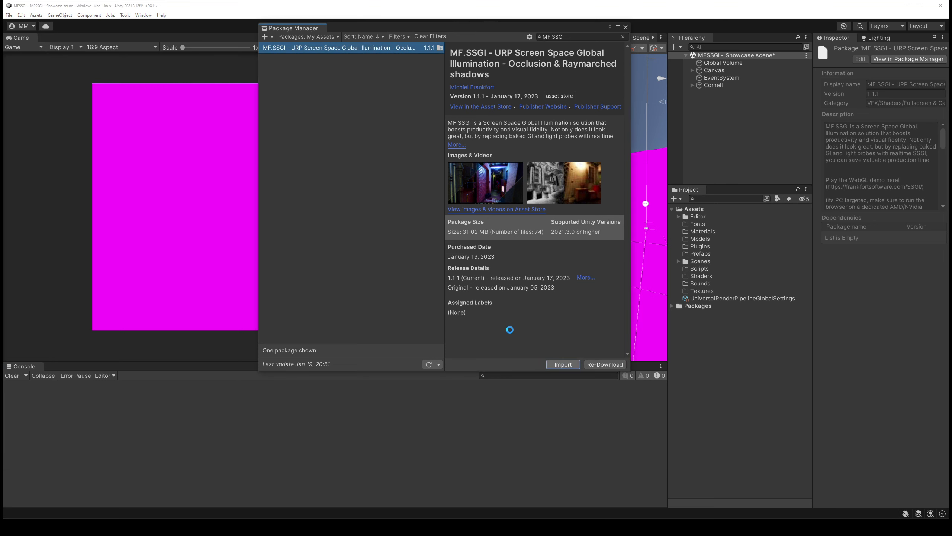
left_click(530, 450)
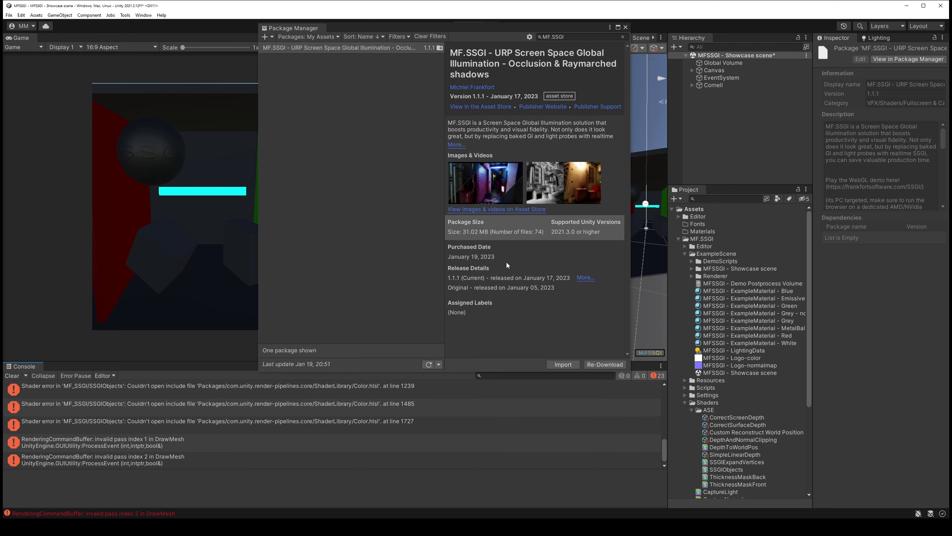
Resize the Package Manager and Console, clear the console errors, and dock the Package Manager beside it
left_click_drag(497, 371, 496, 262)
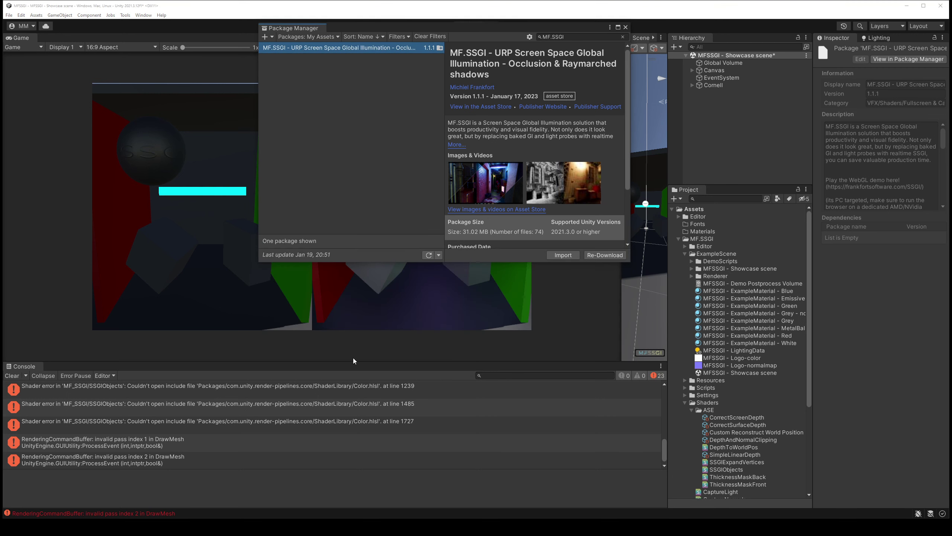
left_click_drag(353, 362, 353, 270)
scroll(335, 369, "up", 5)
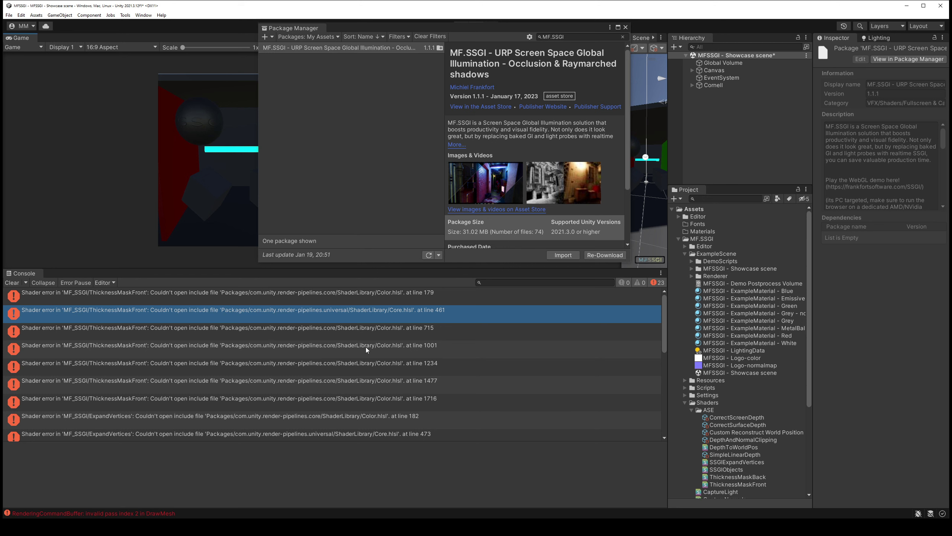
scroll(366, 347, "down", 5)
scroll(364, 348, "down", 3)
scroll(363, 348, "down", 5)
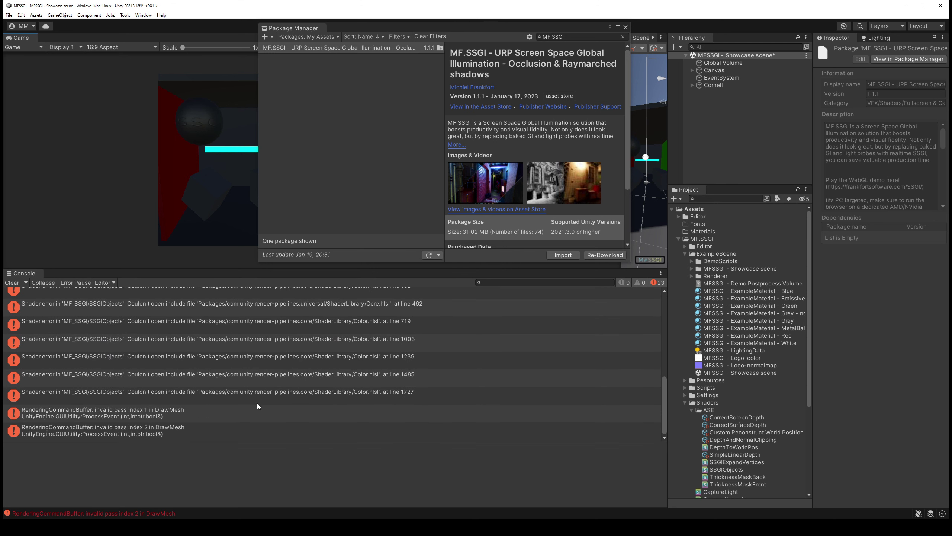
left_click(11, 282)
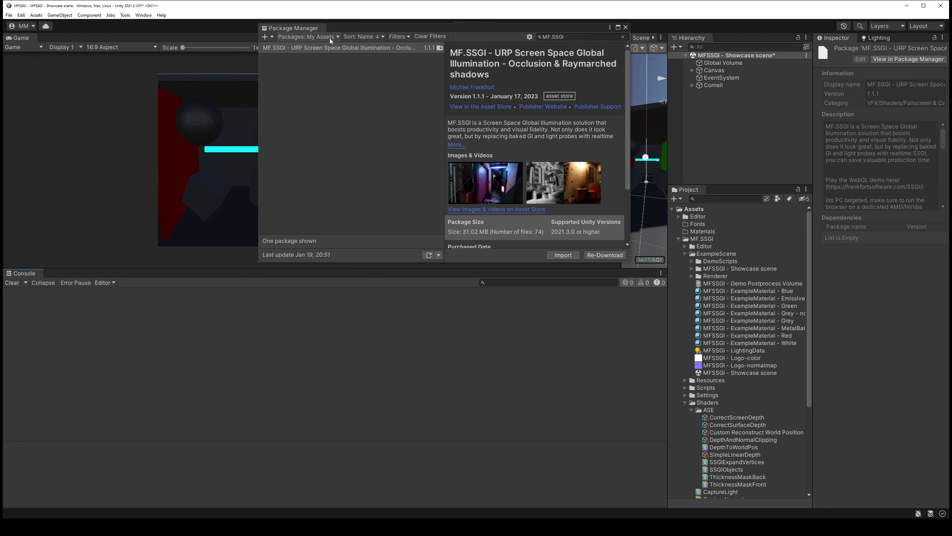
mouse_move(345, 30)
left_mouse_down()
mouse_move(100, 280)
mouse_move(236, 262)
left_mouse_up()
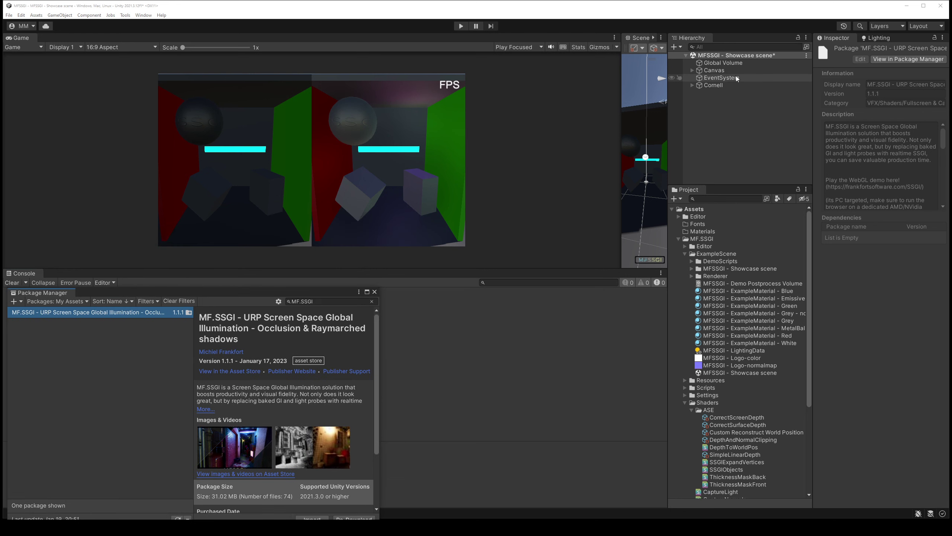
Expand Cornell > Cameras and turn CameraRight off and back on
left_click(737, 85)
key("Right")
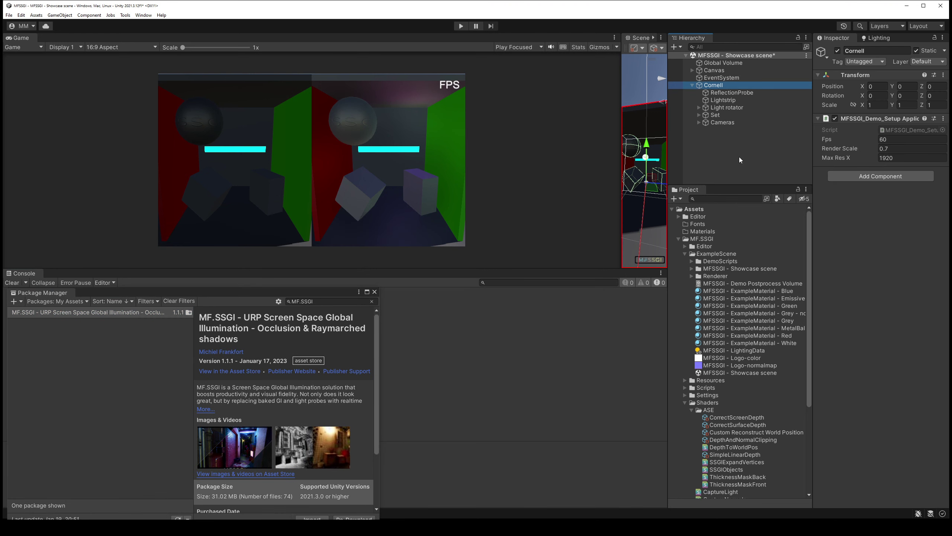
key("Down")
key("Down")
key("Down")
key("Down")
key("Down")
key("Right")
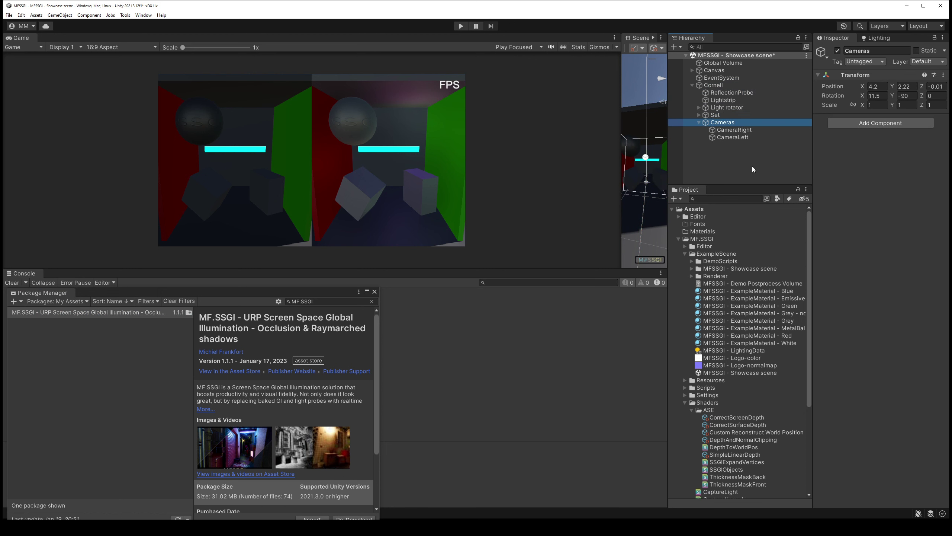
key("Down")
left_click(837, 51)
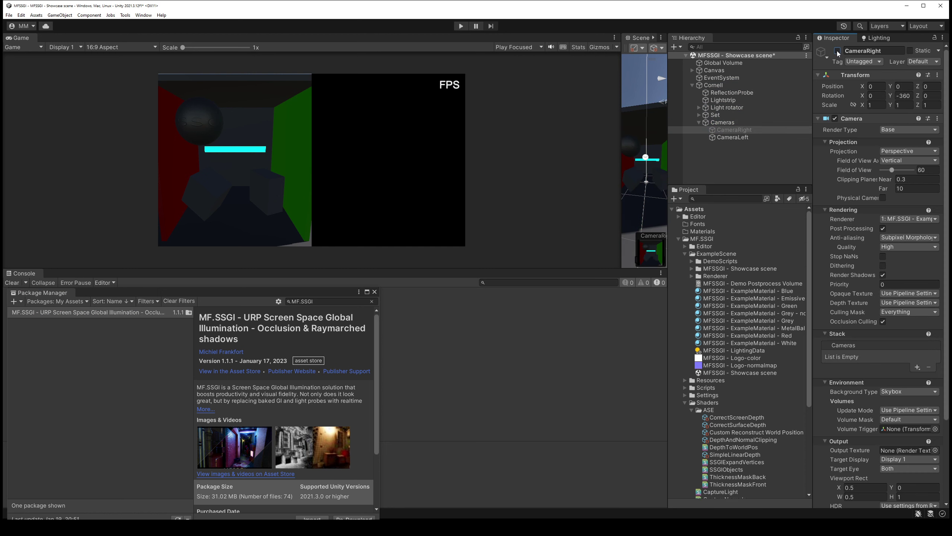
left_click(838, 51)
Turn CameraLeft off and back on, close the Package Manager, and play the scene
key("Down")
left_click(837, 51)
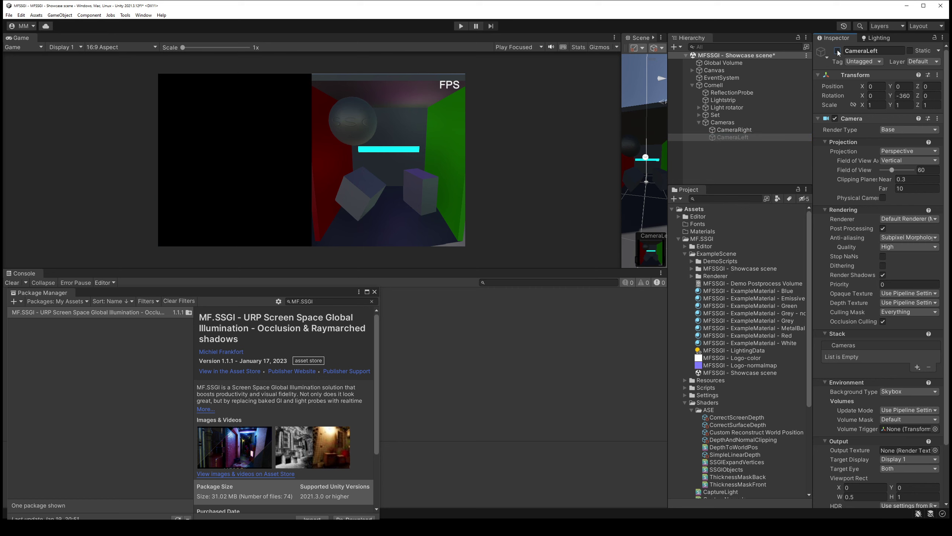
left_click(838, 51)
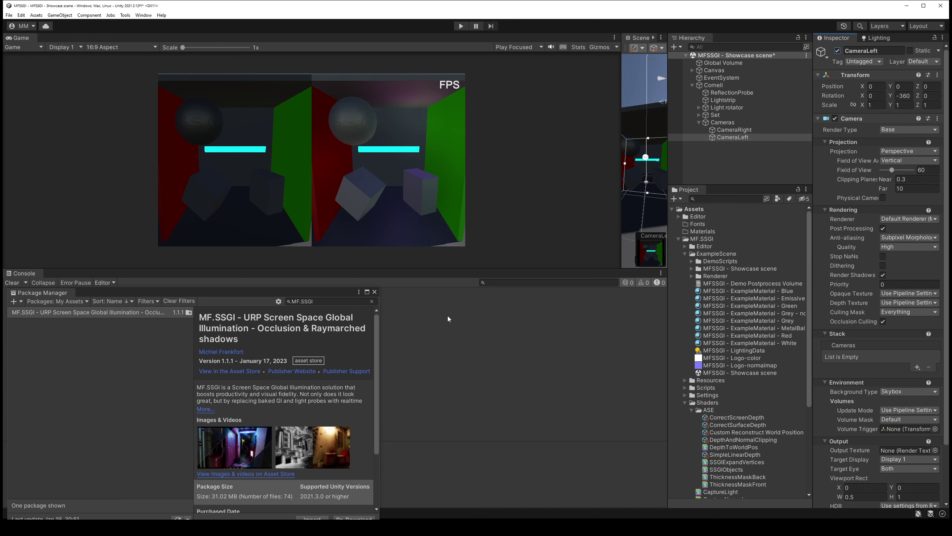
left_click(374, 291)
key("ctrl+p")
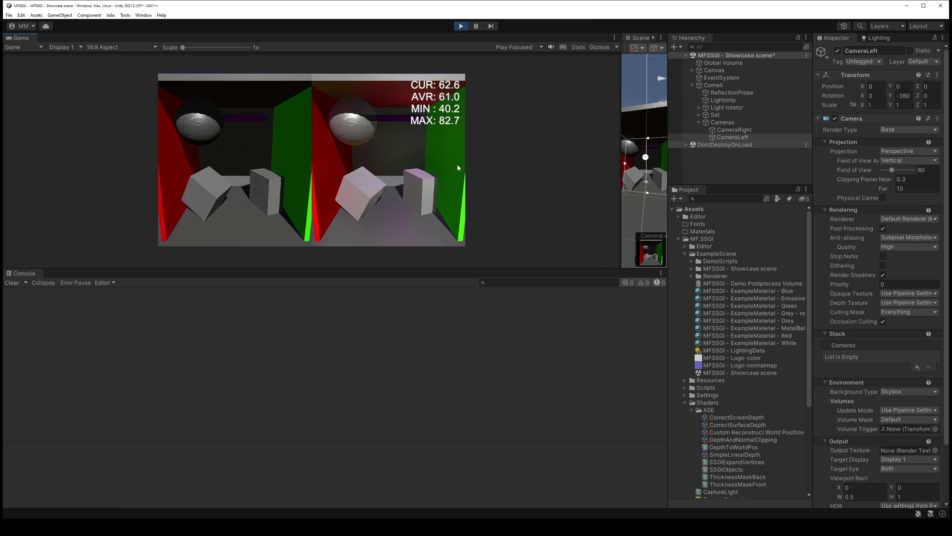
Change the Game view aspect setting, make the Game view taller, and stop play mode
left_click(107, 46)
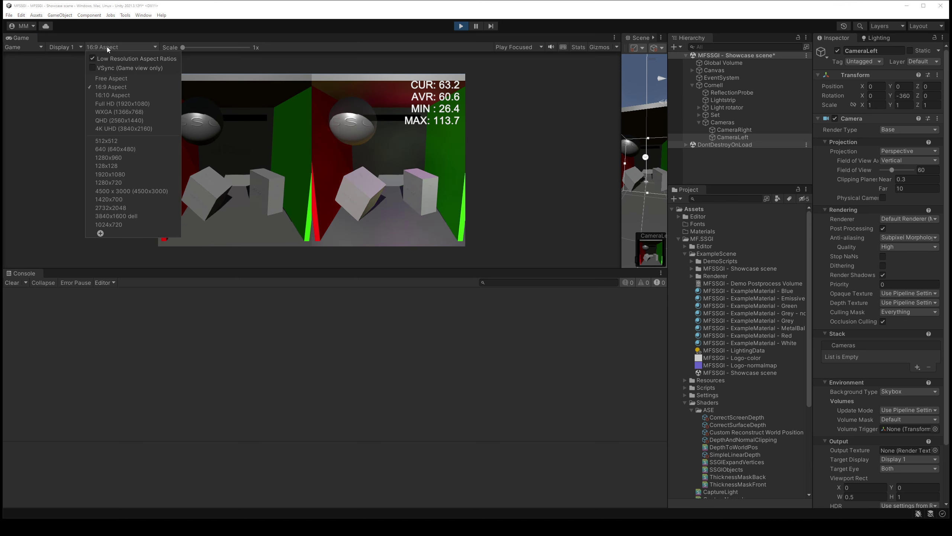
left_click(113, 57)
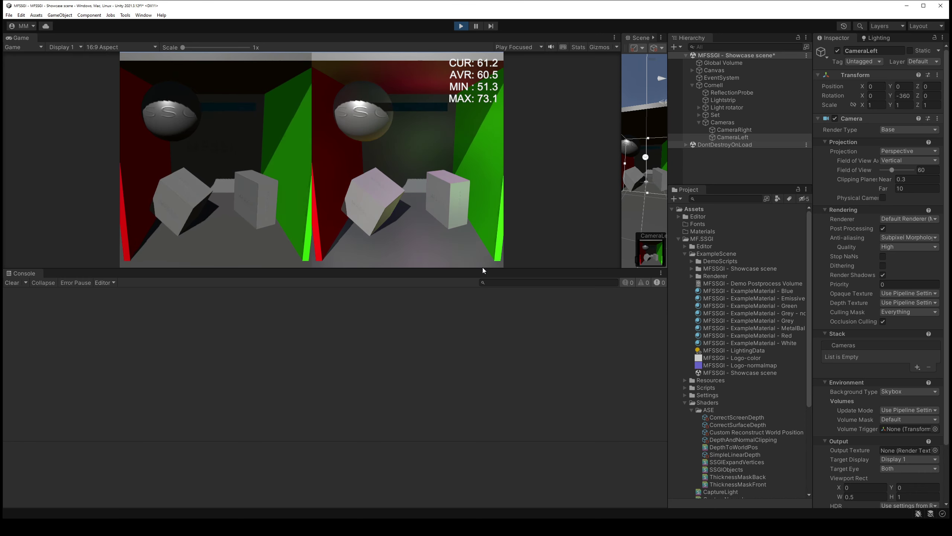
left_click_drag(485, 269, 518, 398)
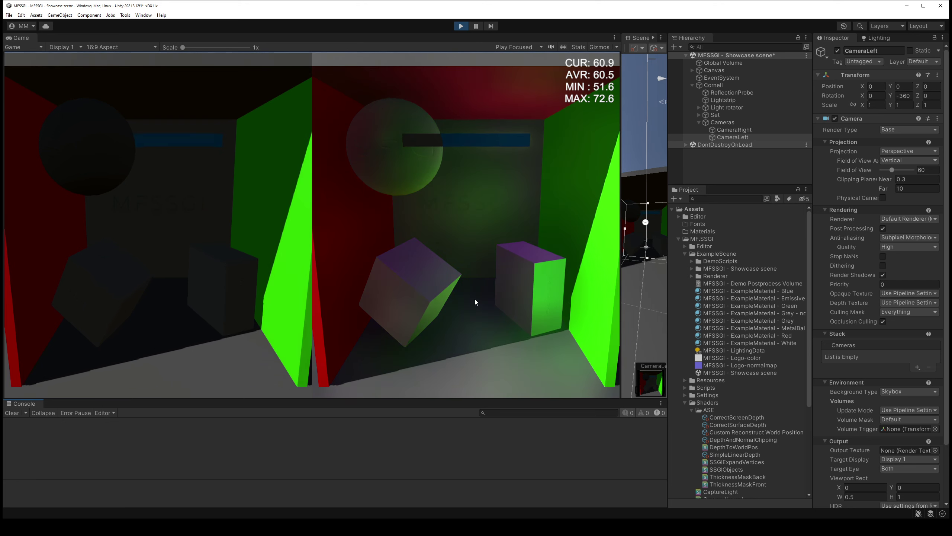
left_click(460, 26)
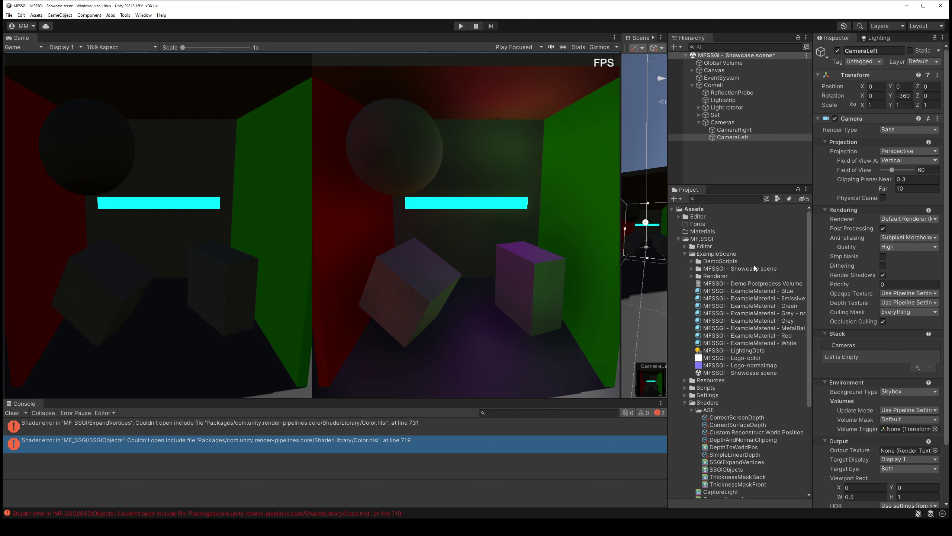
Browse the MF.SSGI DemoScripts, ExampleScene, Shaders and Resources folders
left_click(714, 277)
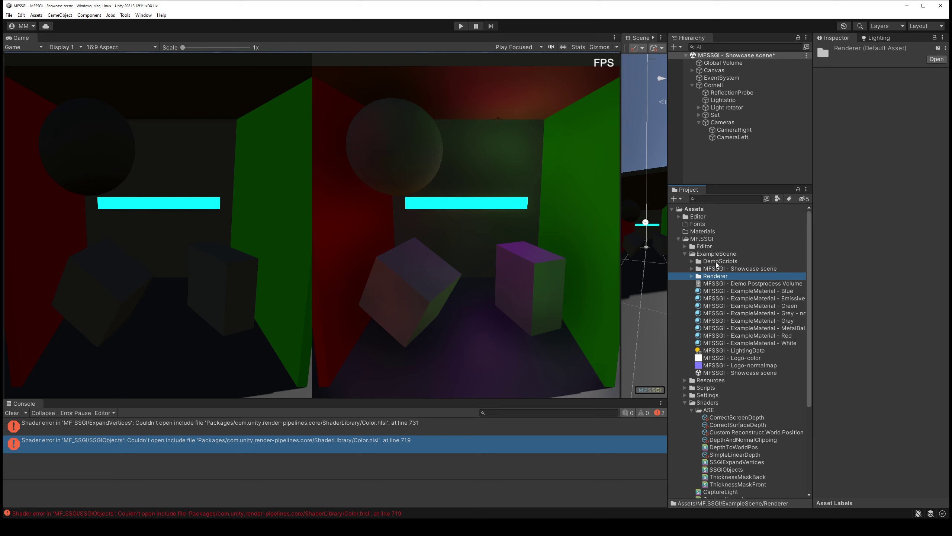
left_click(716, 262)
key("Left")
key("Left")
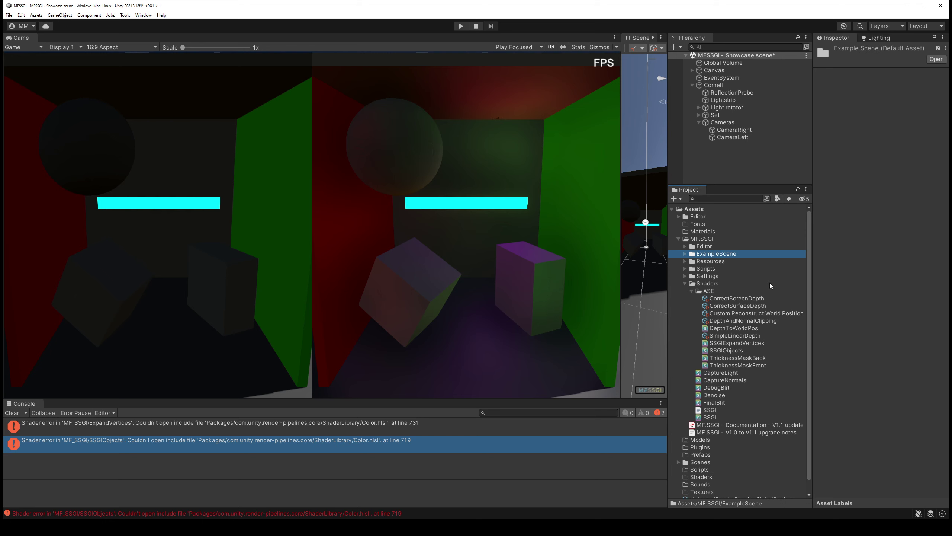
key("Left")
key("Down")
key("Down")
key("Down")
key("Down")
key("Down")
key("Left")
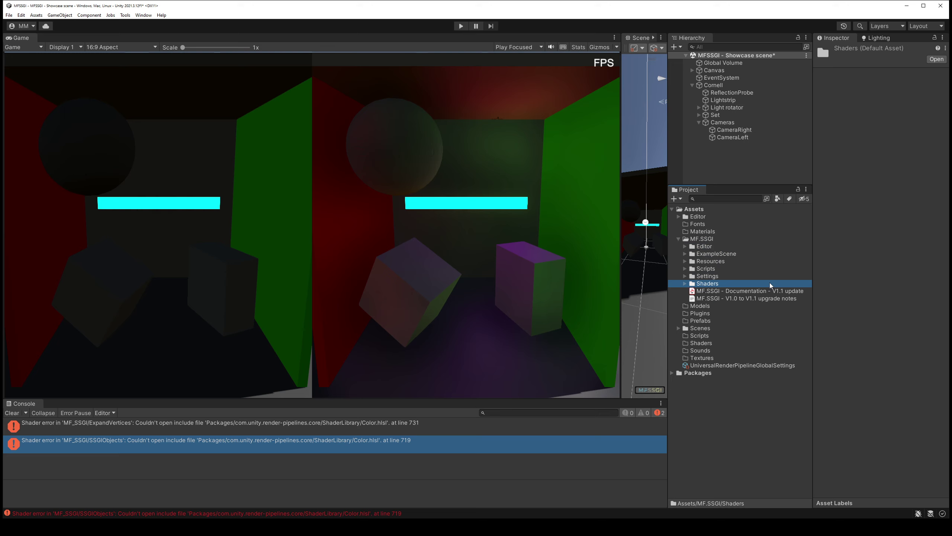
key("Up")
key("Up")
key("Up")
key("Right")
key("Left")
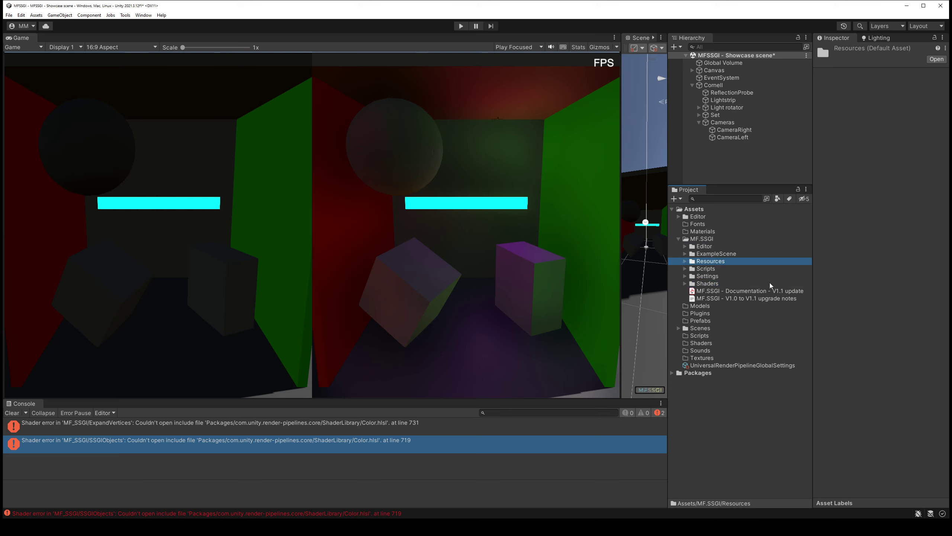
key("Up")
key("Right")
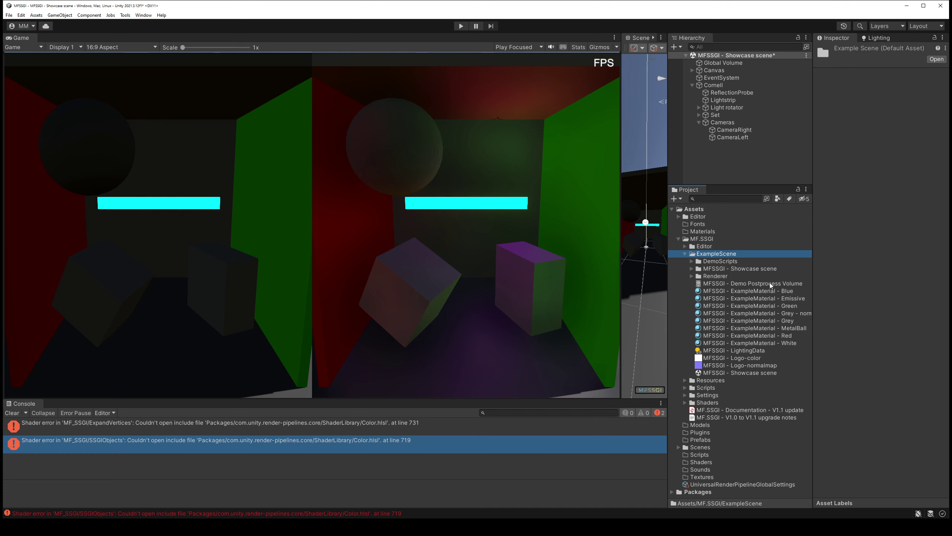
Inspect the URP renderer assets and Example URP Profile in Renderer, then collapse the folders
key("Down")
key("Down")
key("Down")
key("Right")
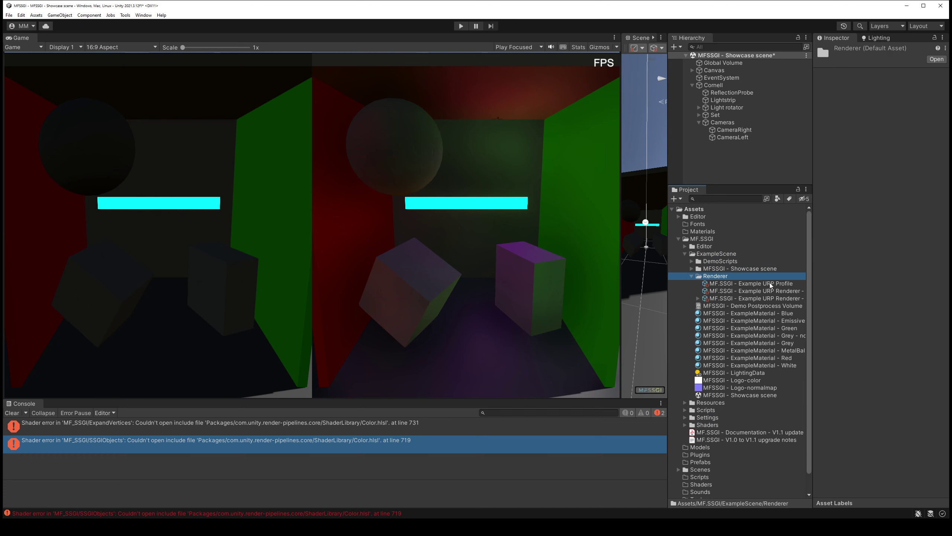
key("Down")
key("Down")
key("Down")
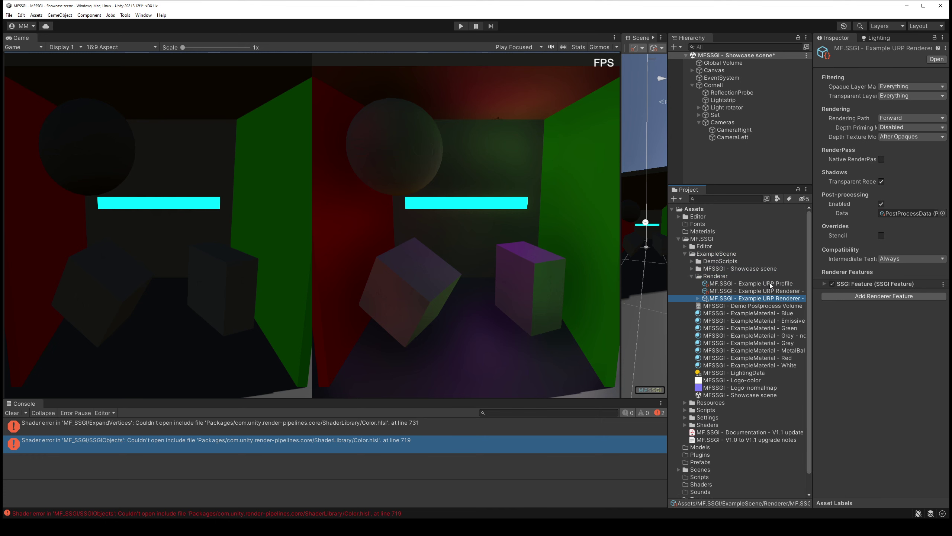
key("Up")
key("Up")
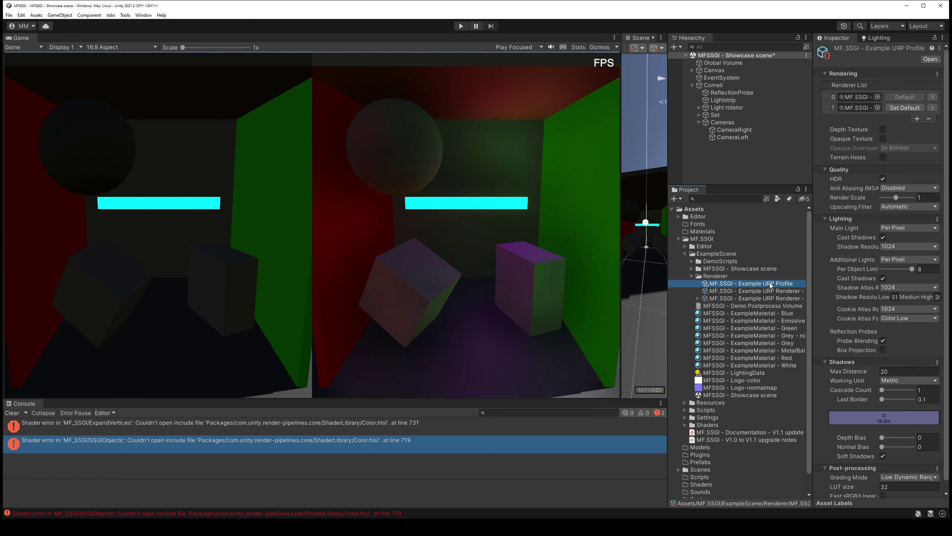
key("Down")
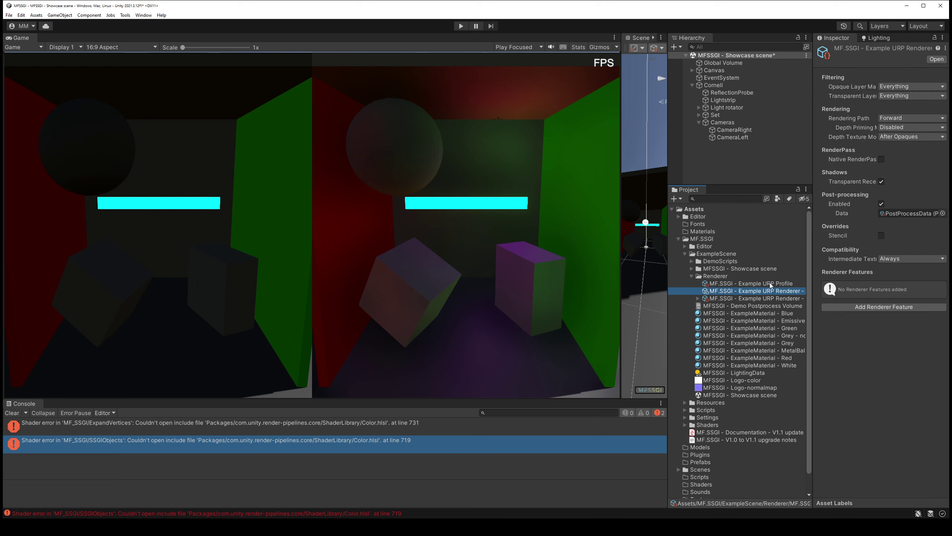
key("Down")
key("Up")
key("Up")
key("Up")
key("Left")
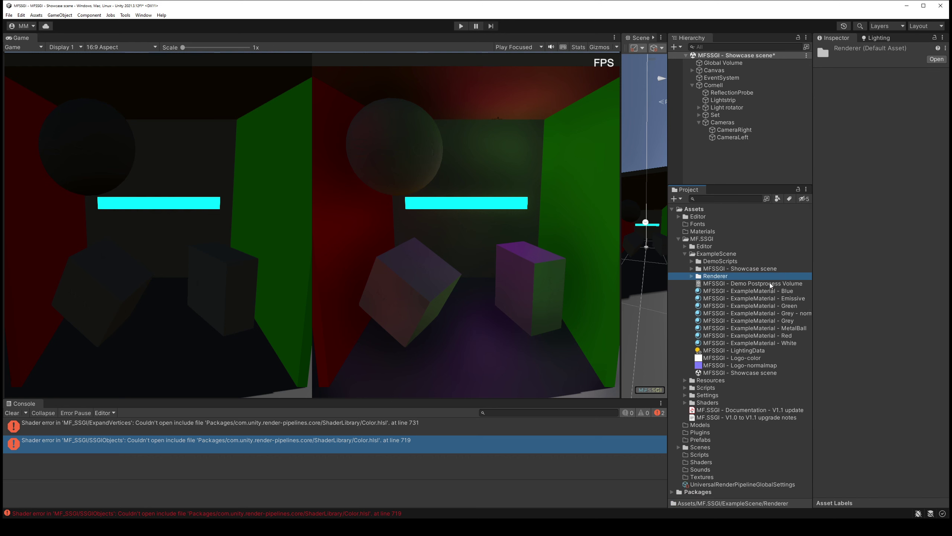
key("Left")
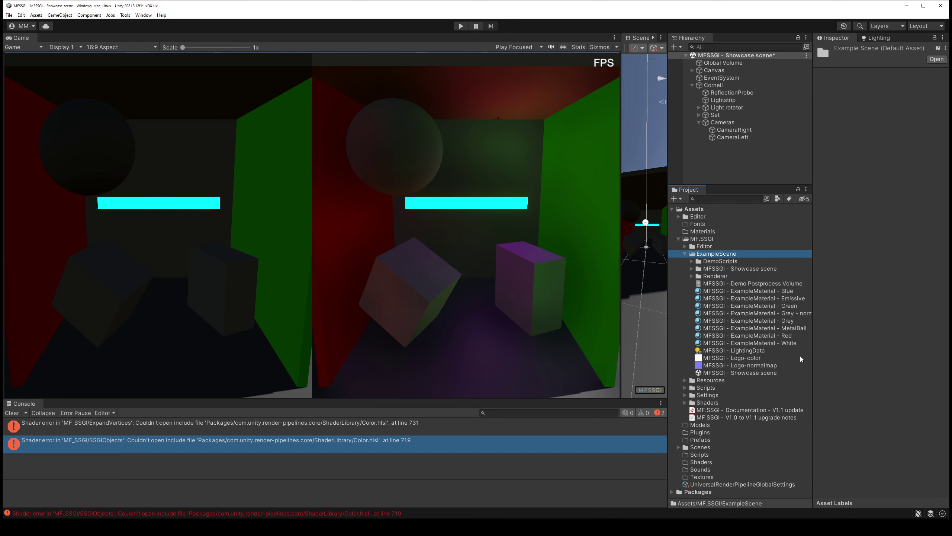
key("Left")
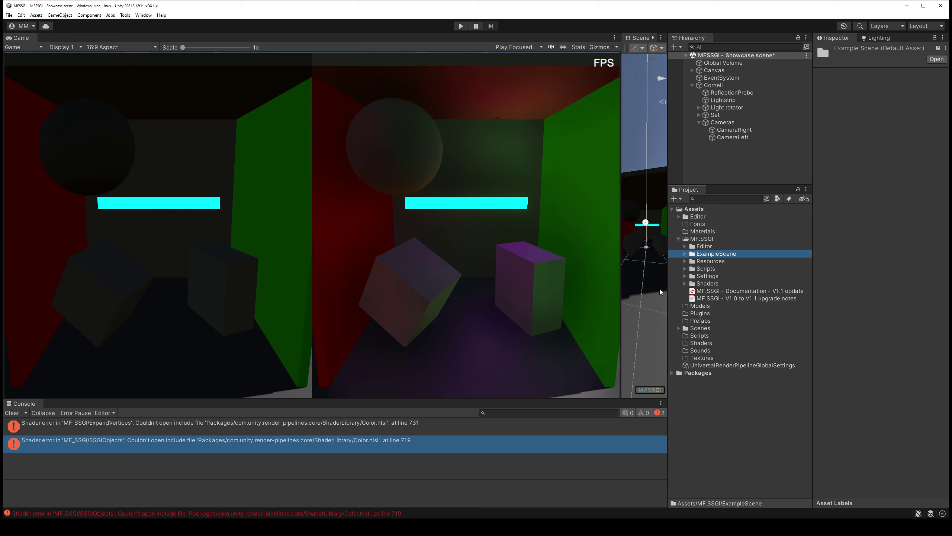
Widen the Hierarchy and Project panels, check the URP global settings, and select CameraLeft
left_click_drag(669, 288, 645, 286)
left_click(745, 365)
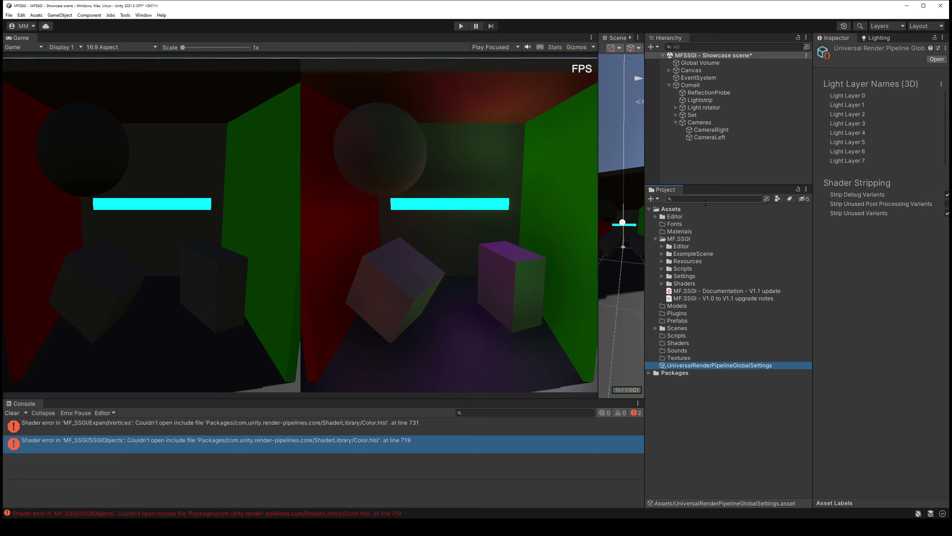
left_click(708, 137)
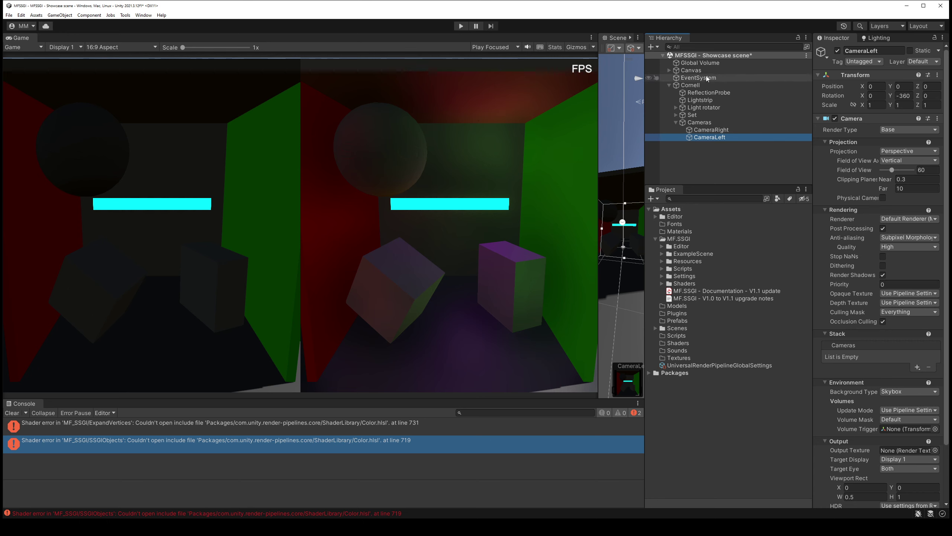
On the Global Volume's SSGI component, set Contact Shadow to 0 and lower Casted Shadow strength
left_click(701, 63)
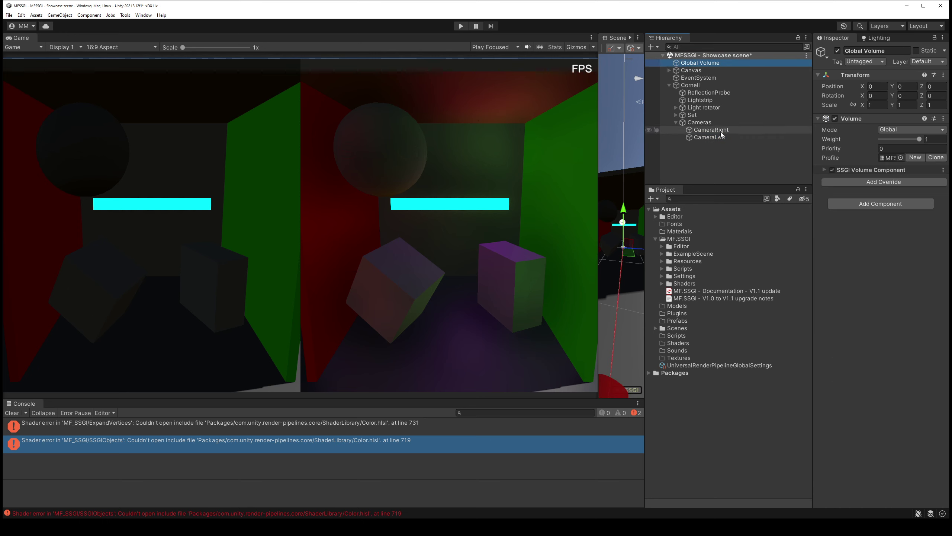
left_click(875, 171)
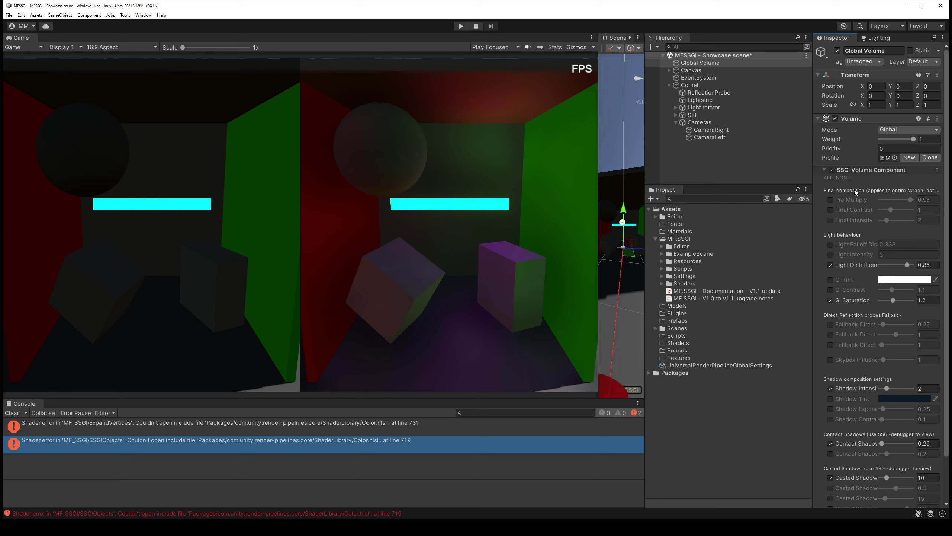
scroll(946, 182, "down", 3)
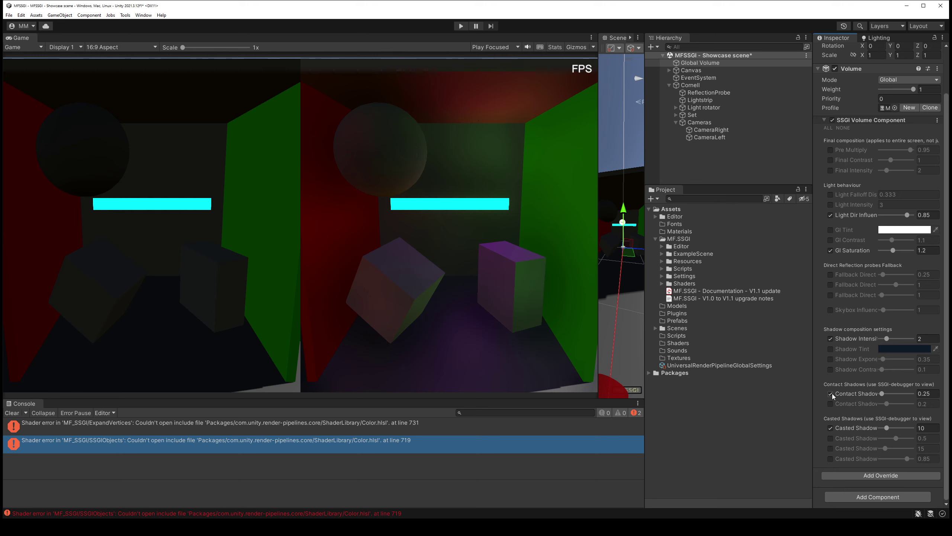
left_click_drag(883, 395, 838, 398)
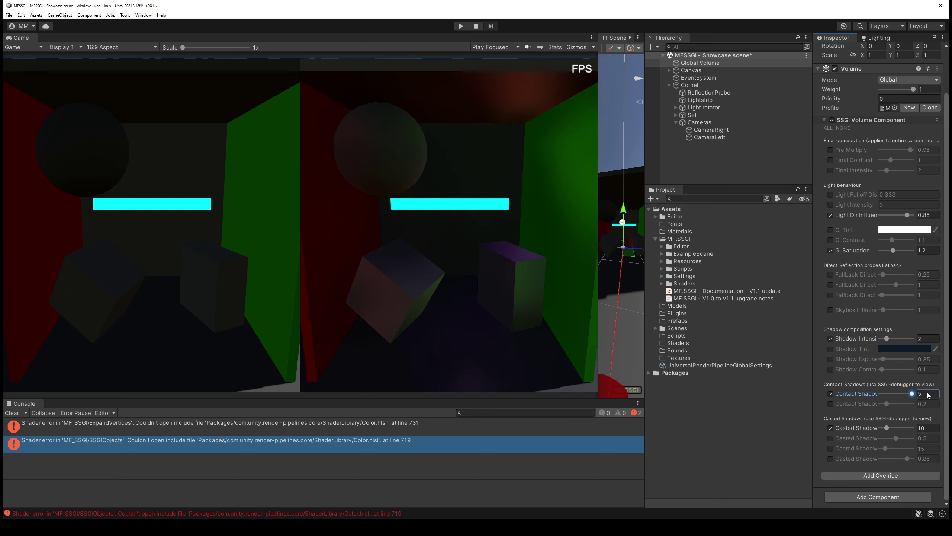
left_click(830, 428)
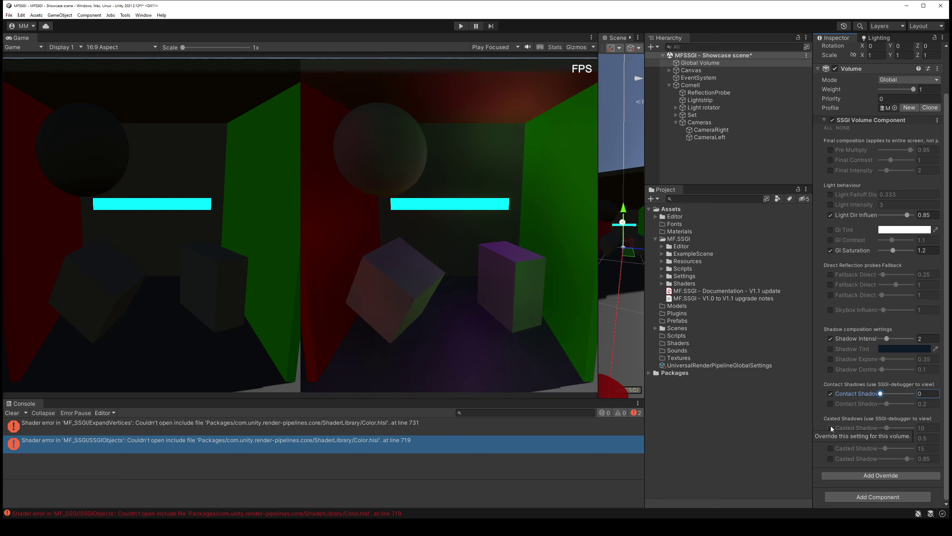
left_click(830, 428)
left_click(831, 428)
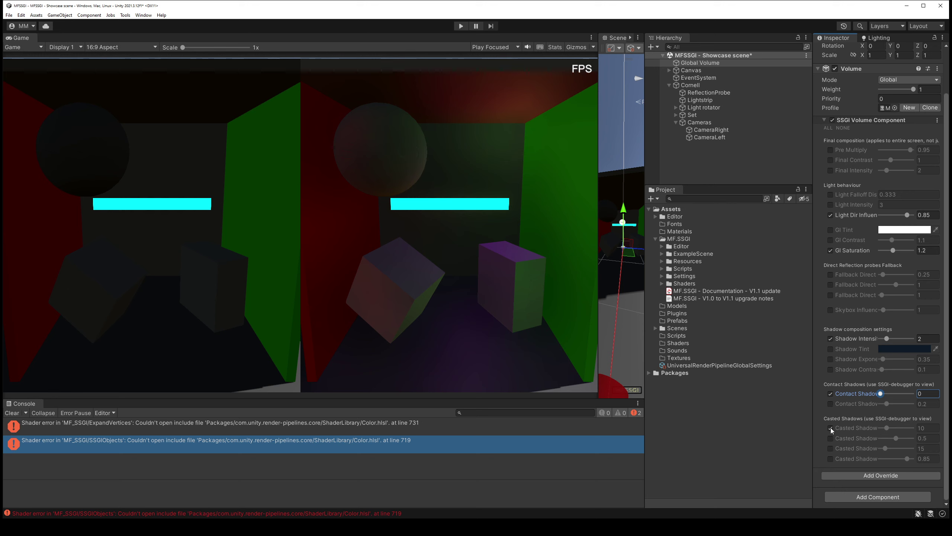
left_click(831, 428)
mouse_move(887, 428)
left_mouse_down()
mouse_move(850, 435)
mouse_move(892, 434)
left_mouse_up()
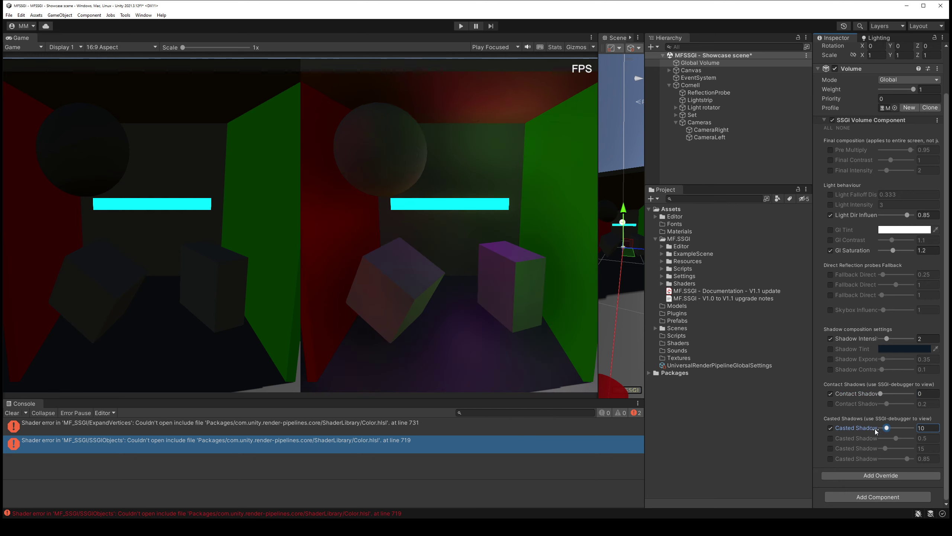
Revert a Fallback Direct change, lower Light Dir Influence, set GI Saturation to 3, and widen the Scene view
left_click(830, 275)
left_click_drag(883, 274, 890, 274)
key("ctrl+z")
key("ctrl+z")
mouse_move(894, 215)
left_mouse_down()
mouse_move(861, 220)
mouse_move(910, 242)
mouse_move(867, 256)
mouse_move(936, 255)
left_mouse_up()
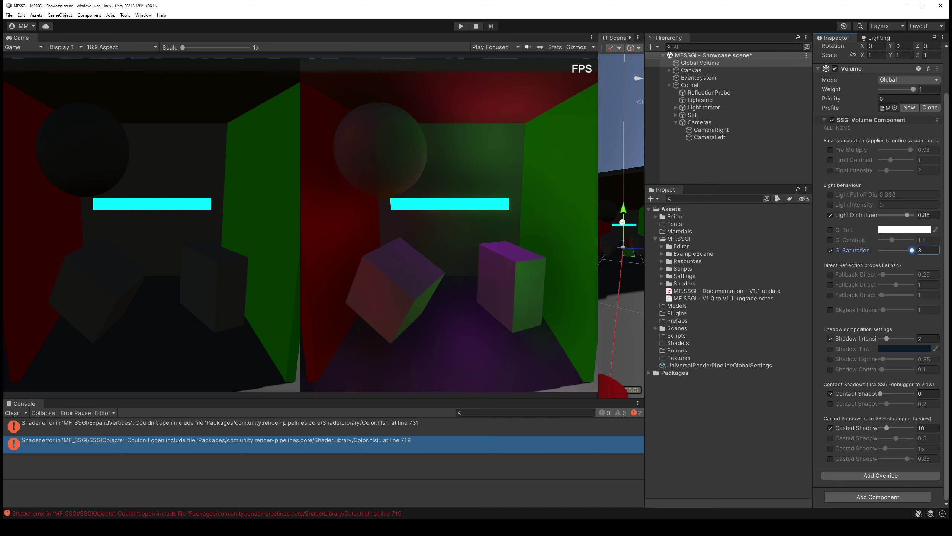
mouse_move(911, 251)
left_mouse_down()
mouse_move(894, 253)
mouse_move(915, 256)
left_mouse_up()
left_click_drag(599, 280, 471, 274)
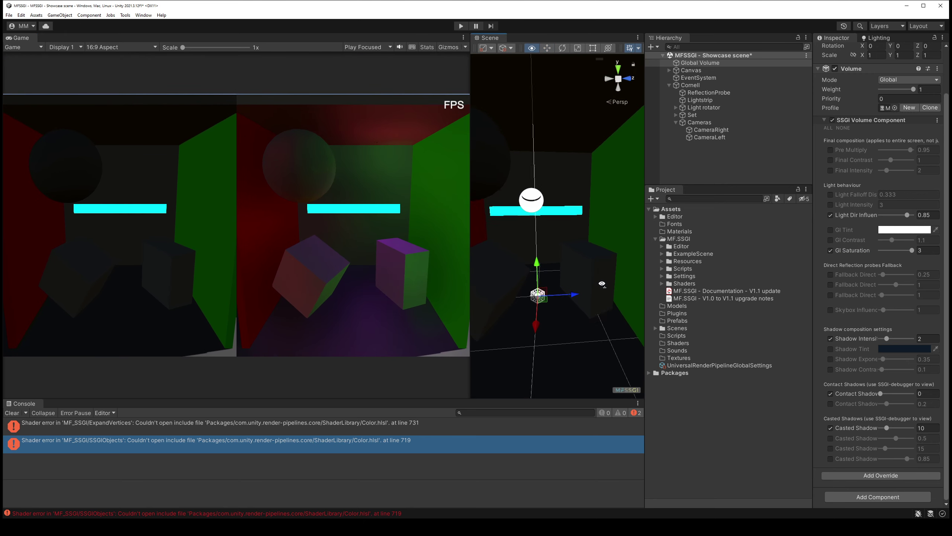
Rotate the cube in the Scene view to a new angle
left_click(596, 281)
left_click_drag(595, 281, 587, 292)
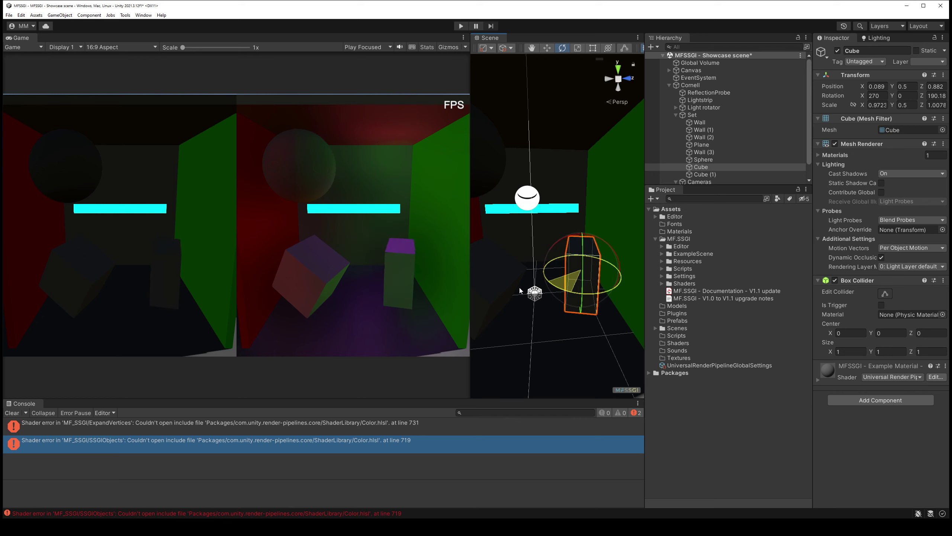
left_click_drag(586, 292, 365, 273)
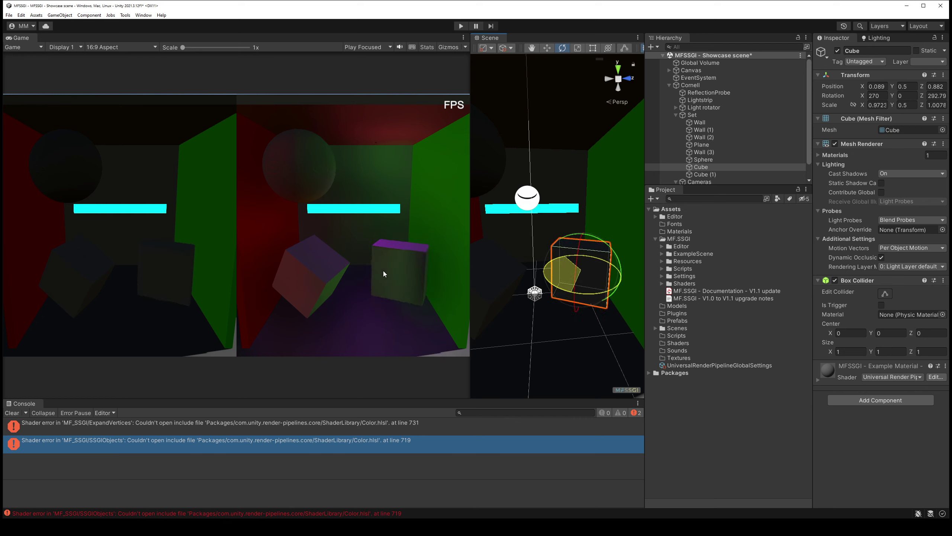
mouse_move(366, 273)
left_mouse_down()
mouse_move(265, 270)
mouse_move(366, 270)
left_mouse_up()
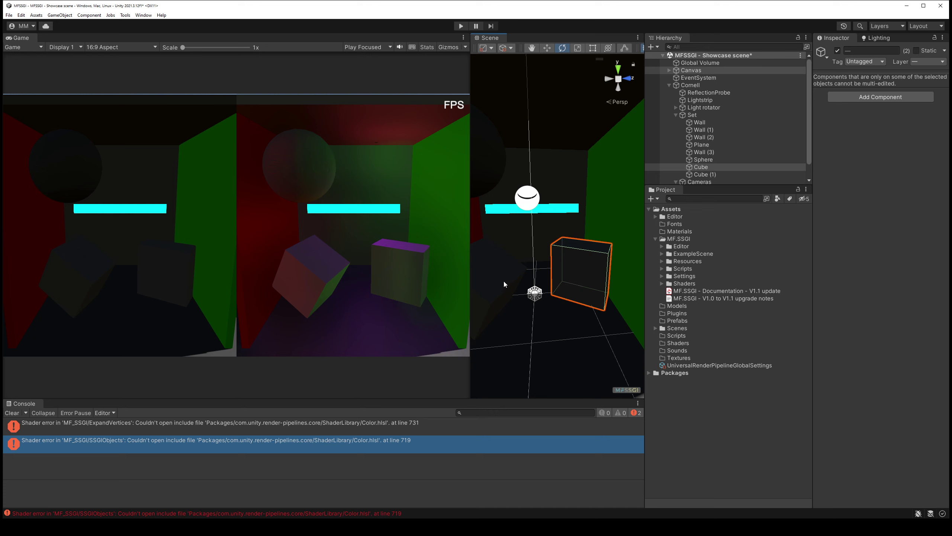
Frame the Canvas, floor Plane and Cube, and make the Canvas unpickable in the Scene
key("alt")
left_click_drag(499, 283, 506, 277, "alt")
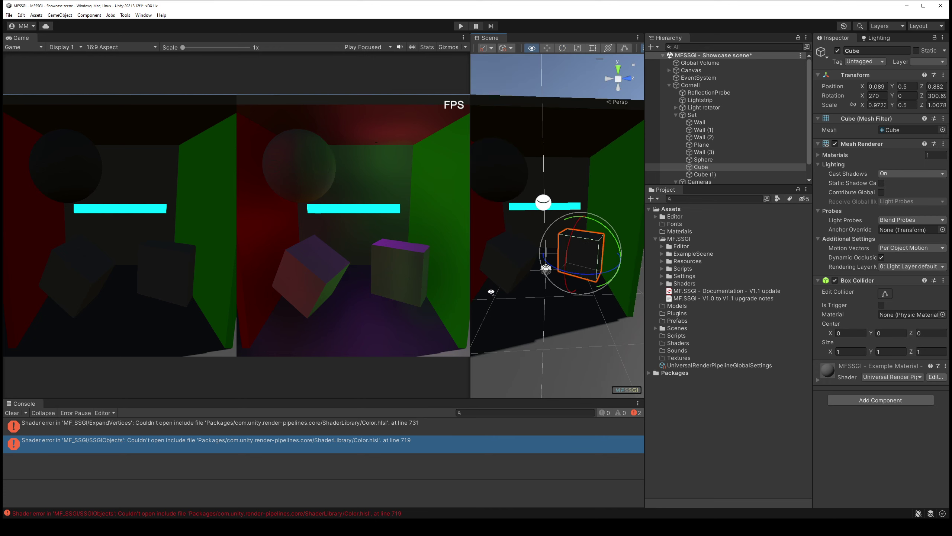
left_click(506, 278, "shift")
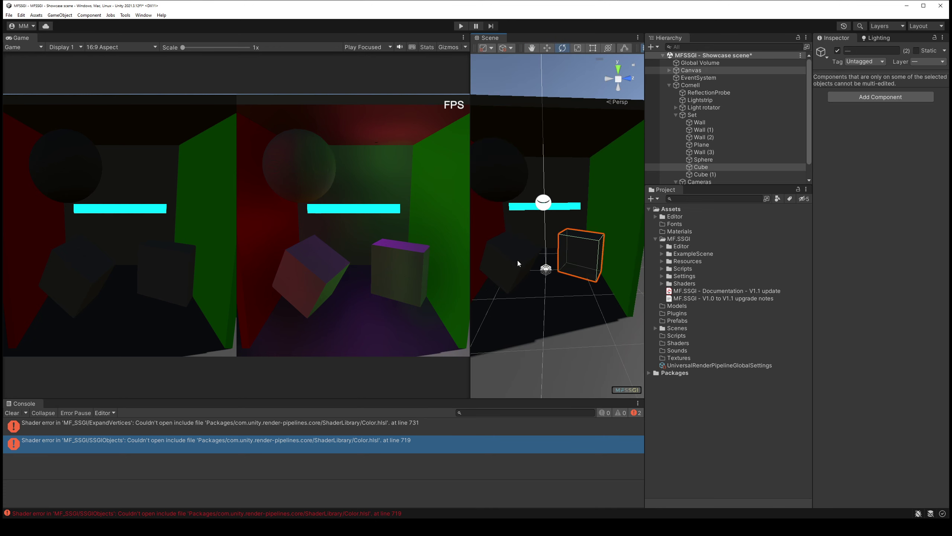
key("f")
left_click(544, 273)
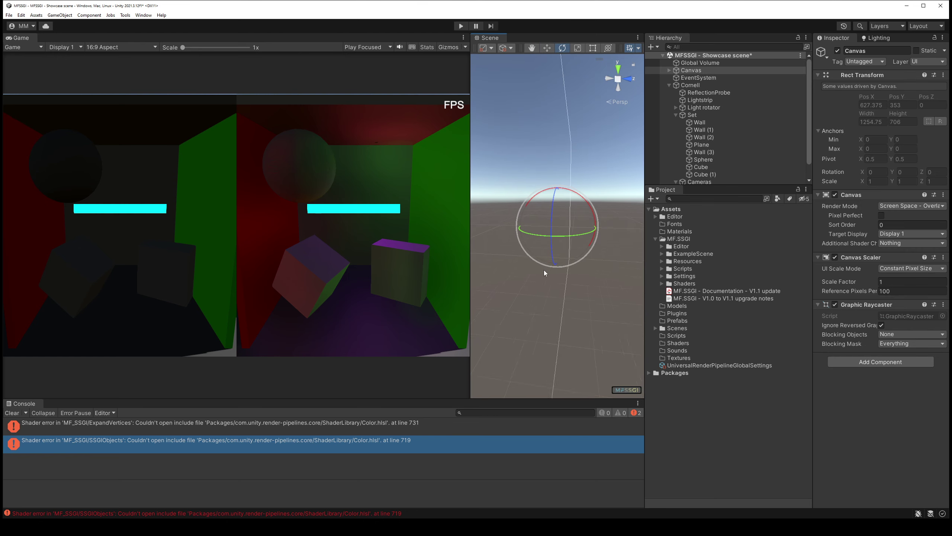
double_click(701, 145)
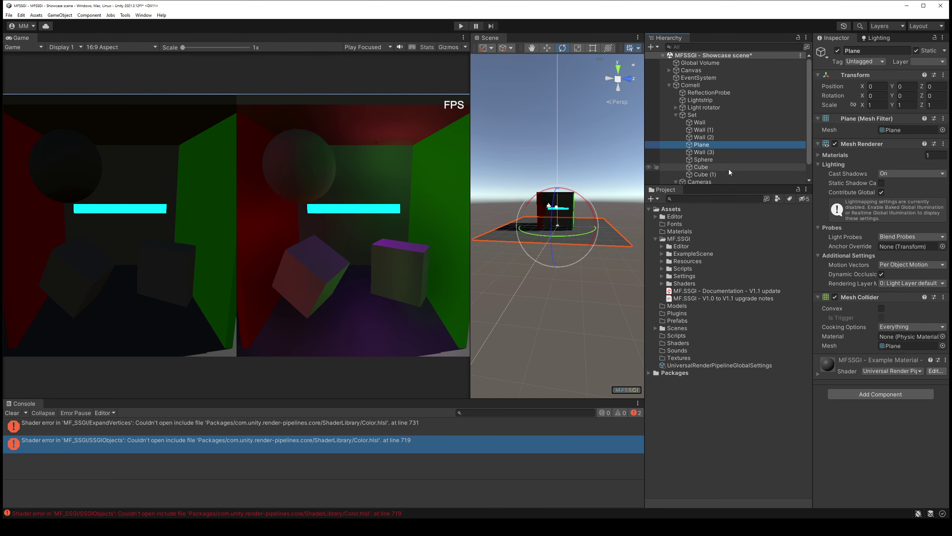
double_click(701, 168)
mouse_move(584, 202)
left_mouse_down("alt")
mouse_move(562, 179)
mouse_move(542, 266)
left_mouse_up("alt")
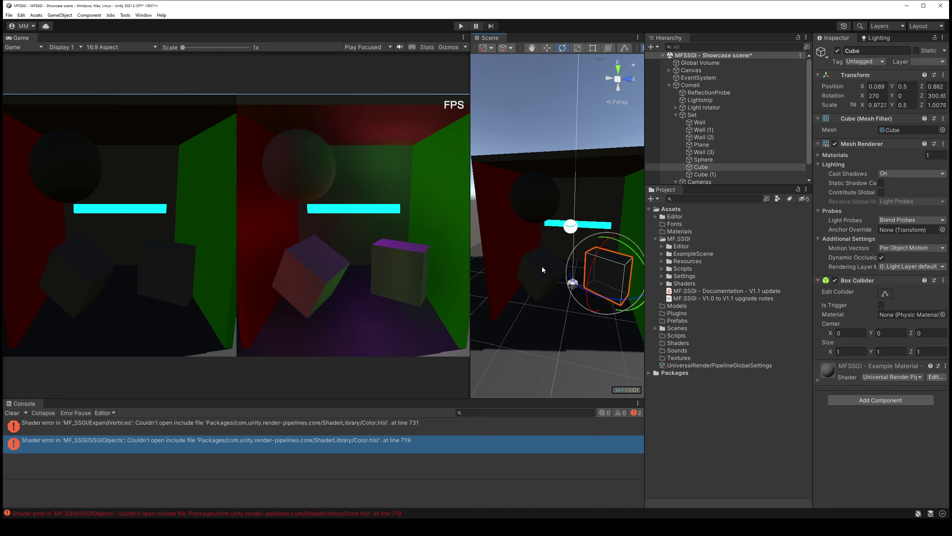
left_click(543, 268, "shift")
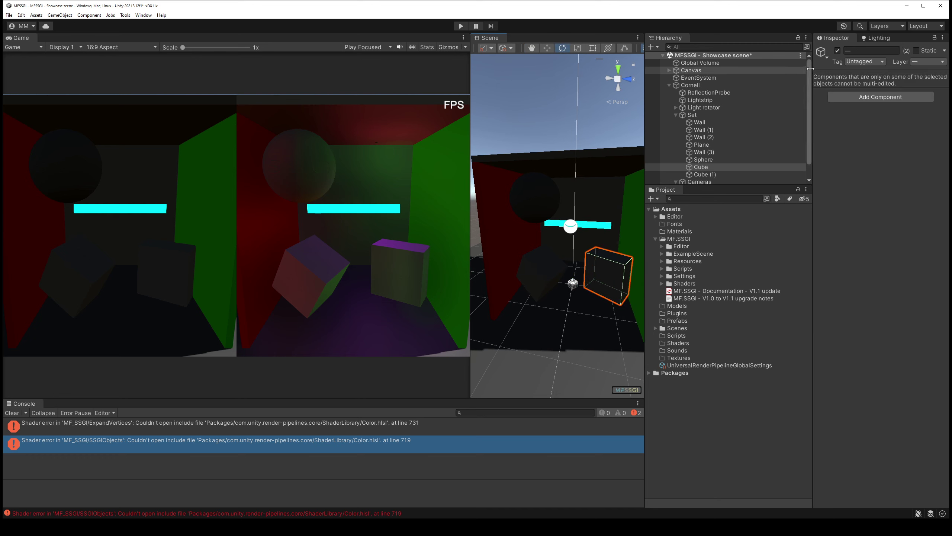
left_click(656, 70)
left_click(532, 267, "shift")
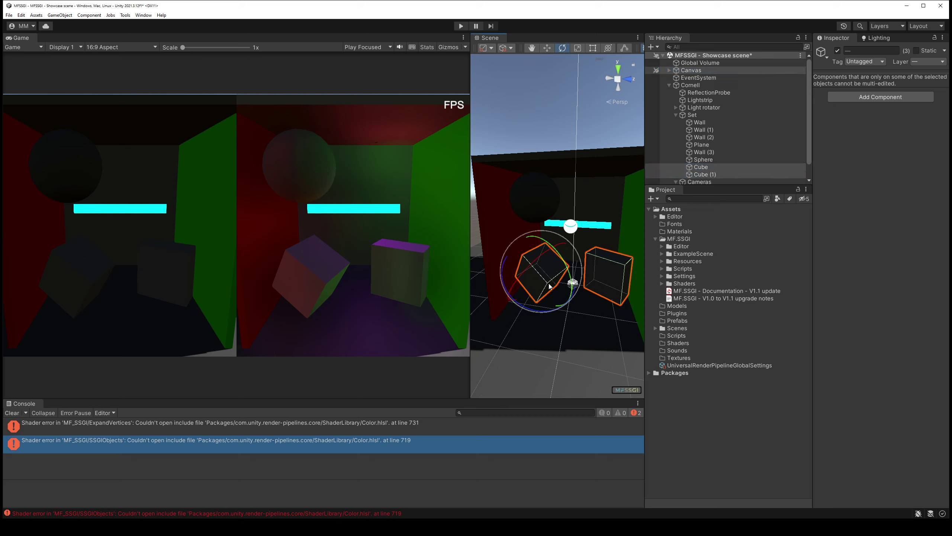
left_click_drag(532, 267, 538, 299, "alt")
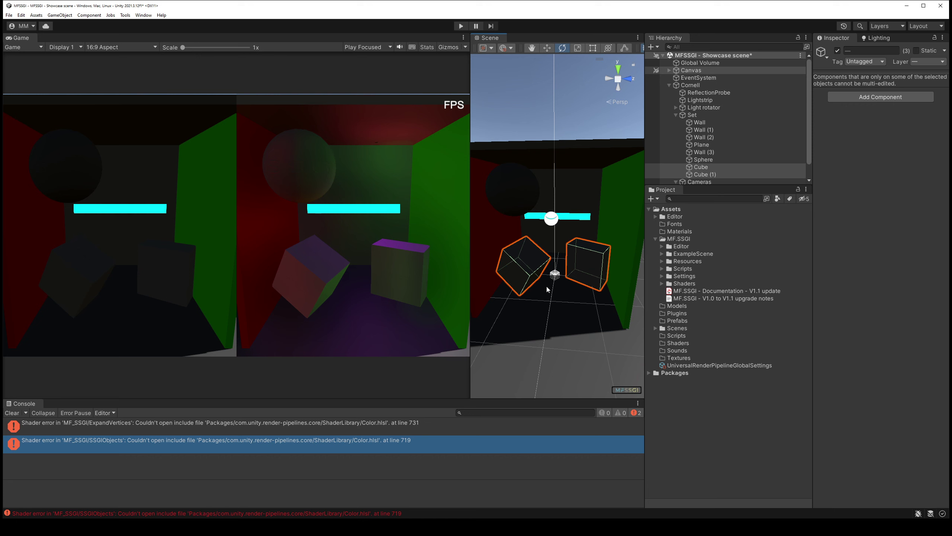
Rotate Cube (1) to about -40.4° on Y and widen the Game view
left_click(532, 279)
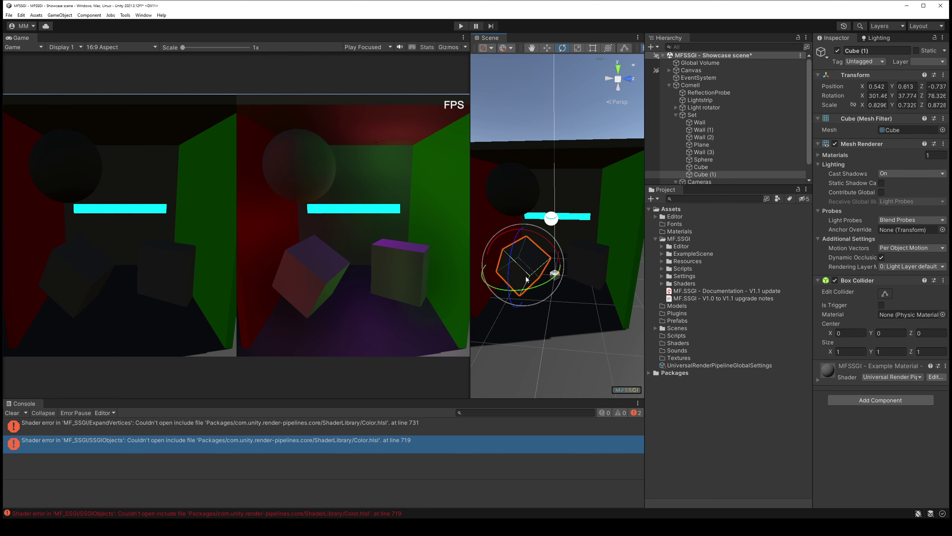
key("r")
key("e")
mouse_move(533, 291)
left_mouse_down()
mouse_move(765, 263)
mouse_move(639, 255)
left_mouse_up()
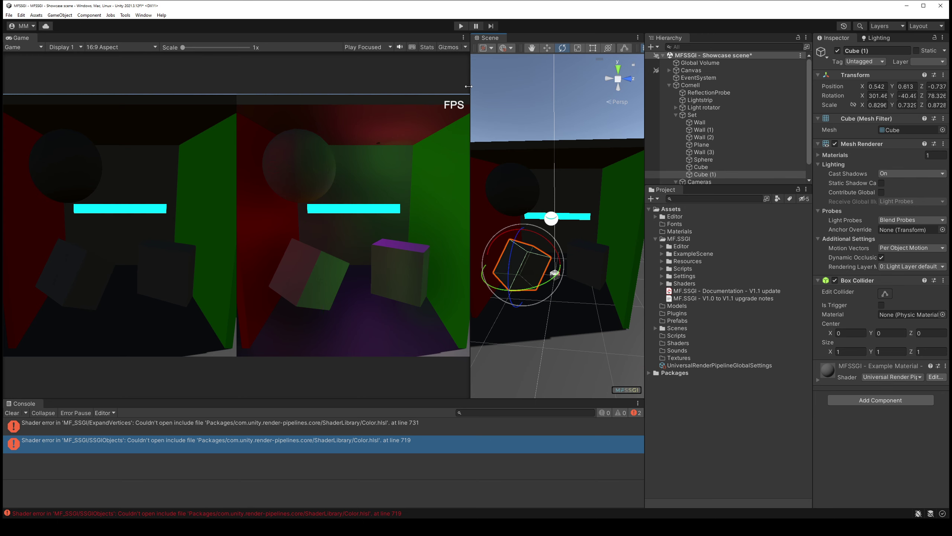
mouse_move(469, 87)
left_mouse_down()
mouse_move(448, 90)
mouse_move(614, 80)
left_mouse_up()
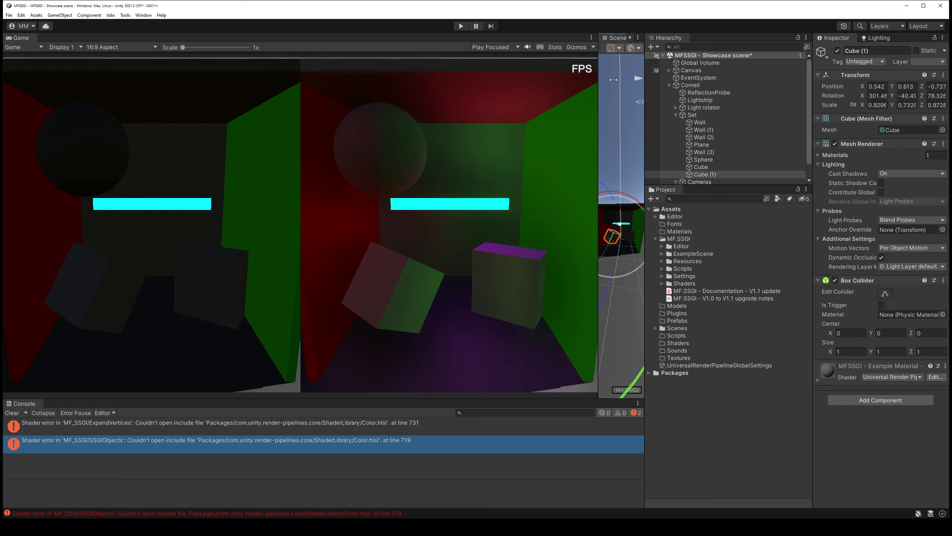
Widen the Scene view and rotate the left cube to a new angle
mouse_move(600, 83)
left_mouse_down()
mouse_move(645, 130)
mouse_move(612, 131)
left_mouse_up()
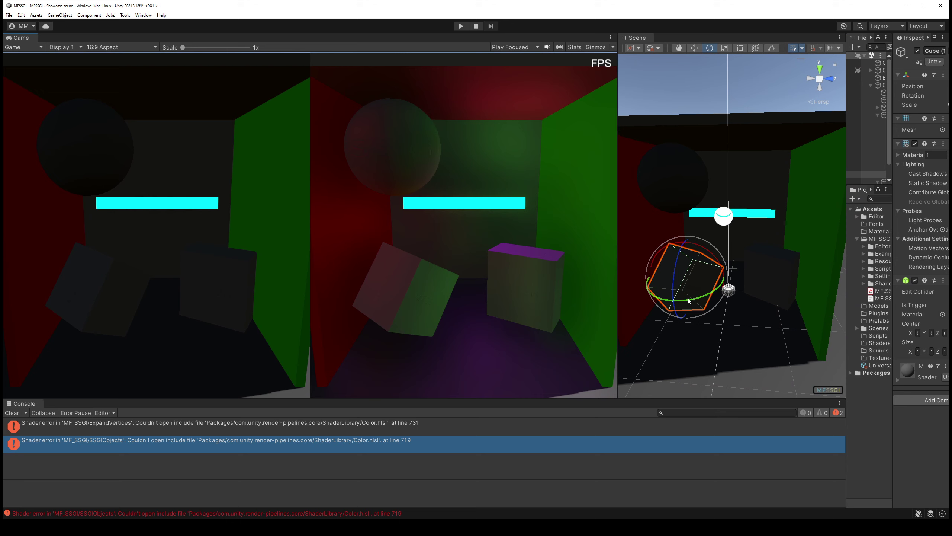
left_click_drag(688, 302, 623, 295)
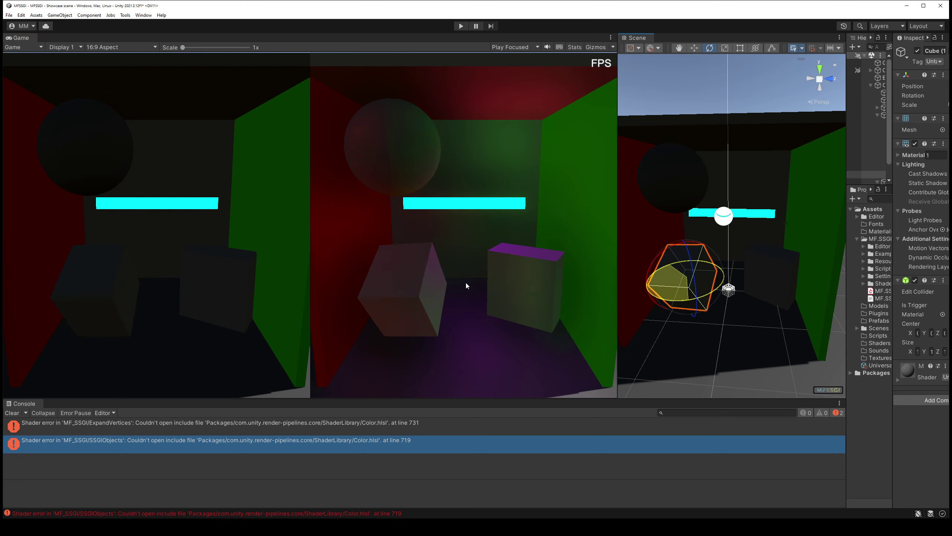
left_click_drag(622, 295, 460, 283)
Rotate the cyan light bar back to horizontal and toggle it, leaving it enabled
left_click(673, 177)
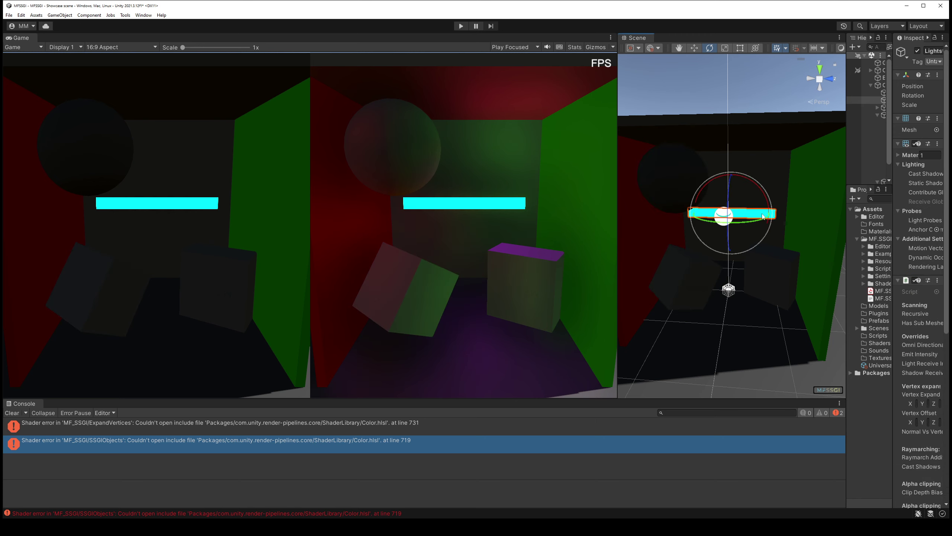
left_click(746, 213)
mouse_move(744, 185)
left_mouse_down()
mouse_move(838, 186)
mouse_move(522, 176)
mouse_move(628, 172)
left_mouse_up()
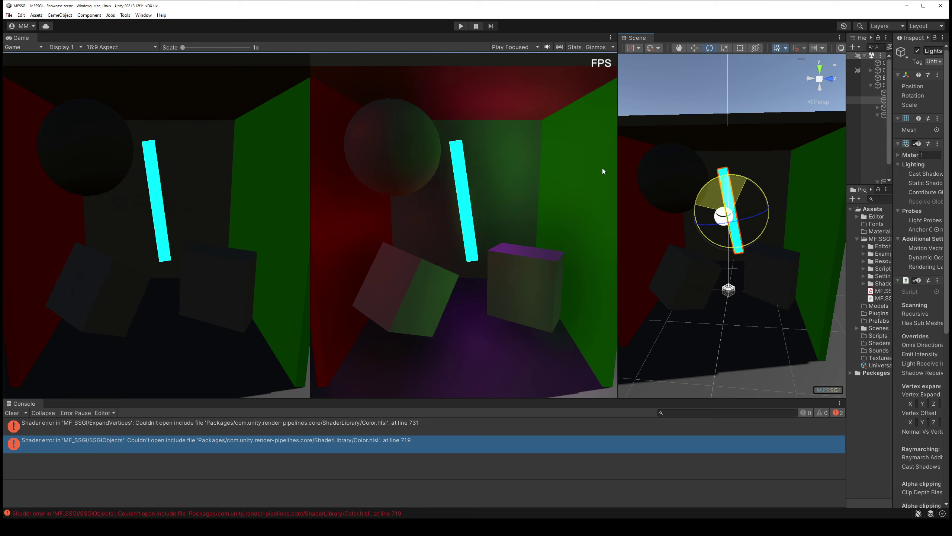
left_click_drag(628, 172, 755, 262)
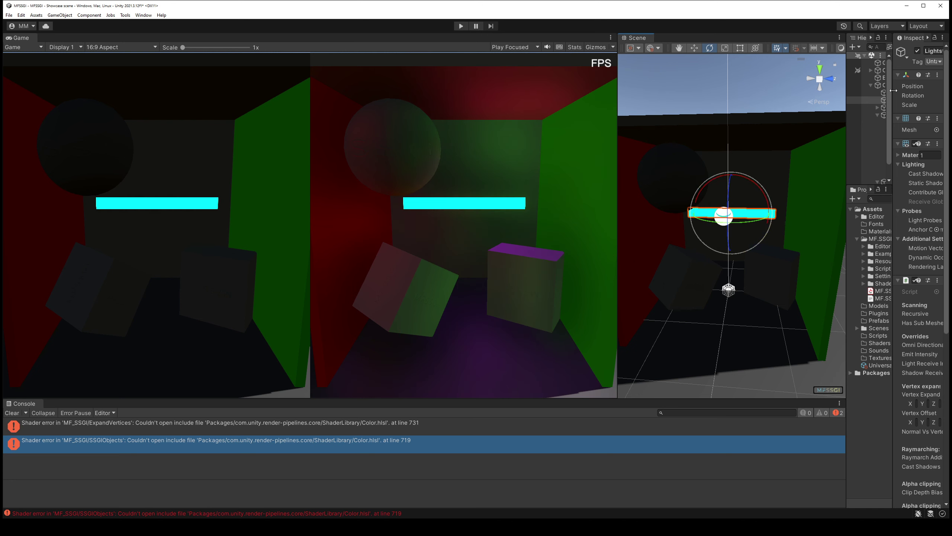
left_click(917, 51)
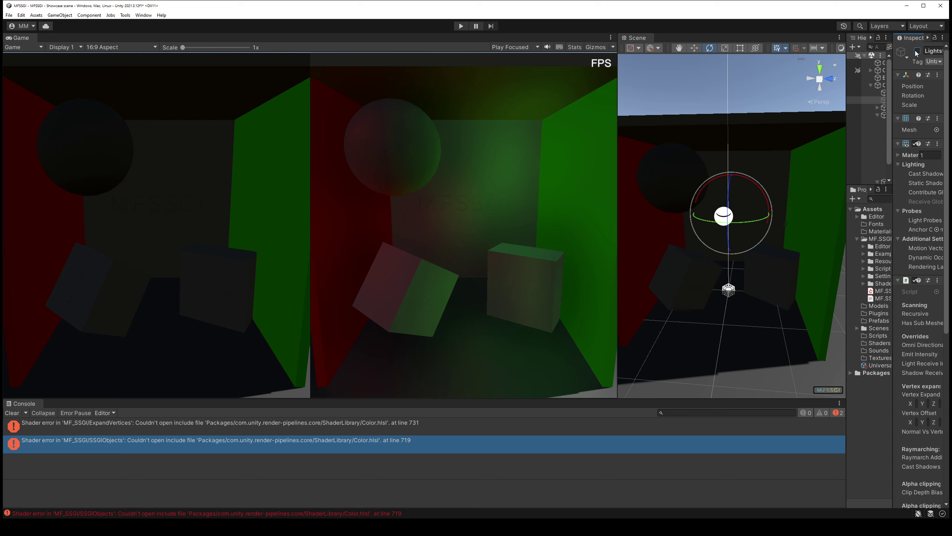
left_click(917, 51)
left_click(916, 51)
left_click(917, 51)
left_click(917, 51)
left_click(917, 51)
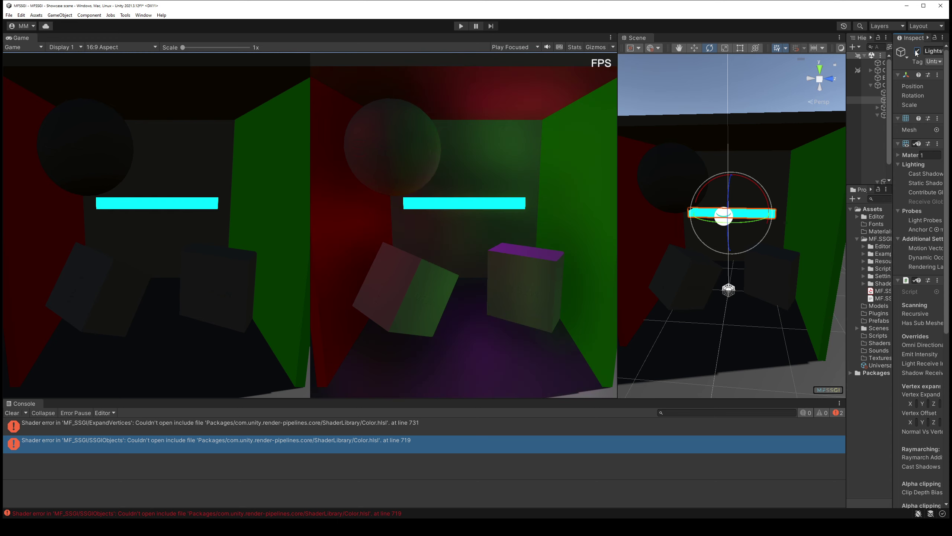
left_click(917, 51)
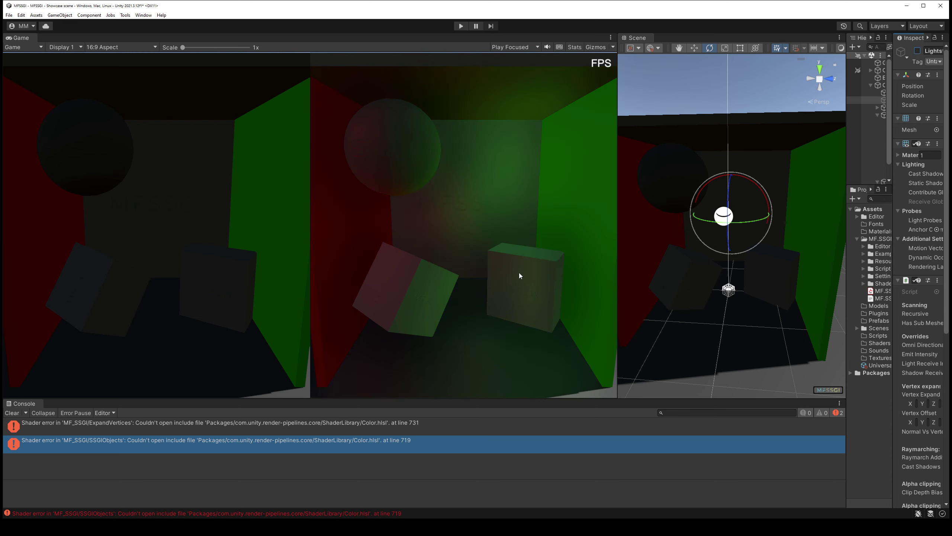
Turn Cube (1) to a corner-up tilt and resize the Game, Scene and Hierarchy panels
left_click(511, 281)
left_click(666, 281)
left_click_drag(619, 262, 503, 263)
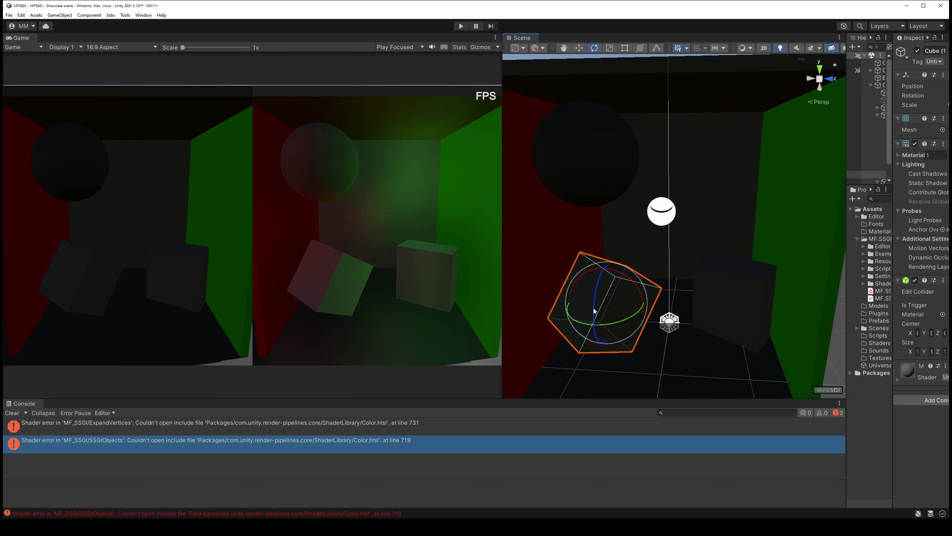
left_click_drag(600, 322, 877, 295)
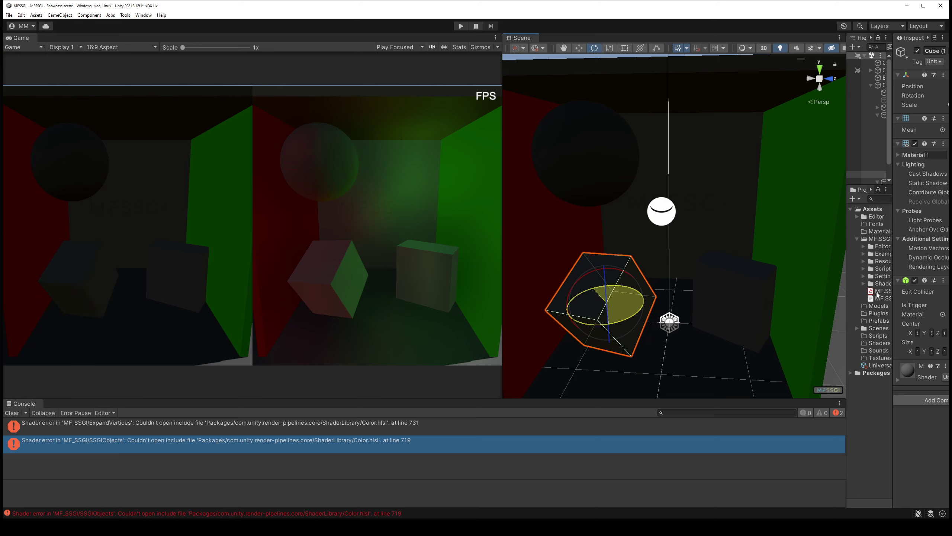
left_click_drag(877, 295, 909, 304)
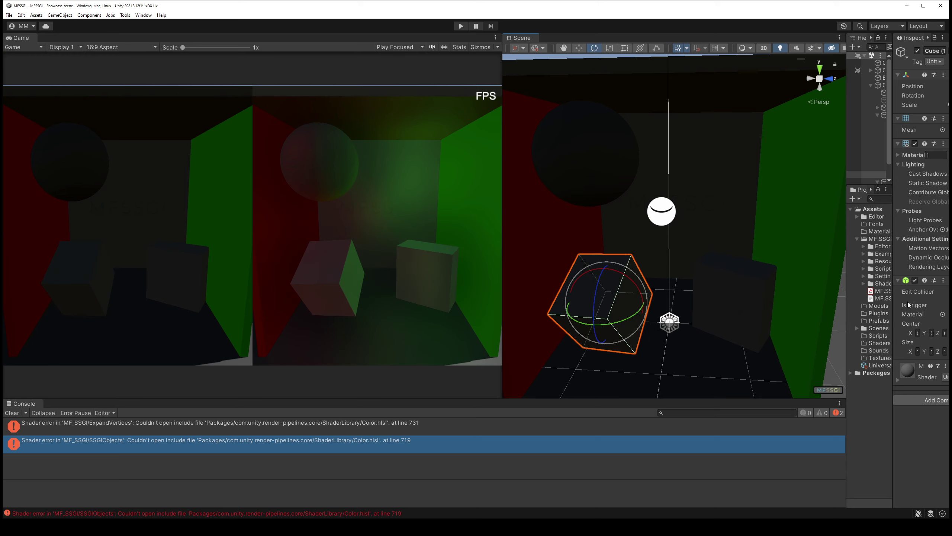
left_click_drag(846, 269, 760, 267)
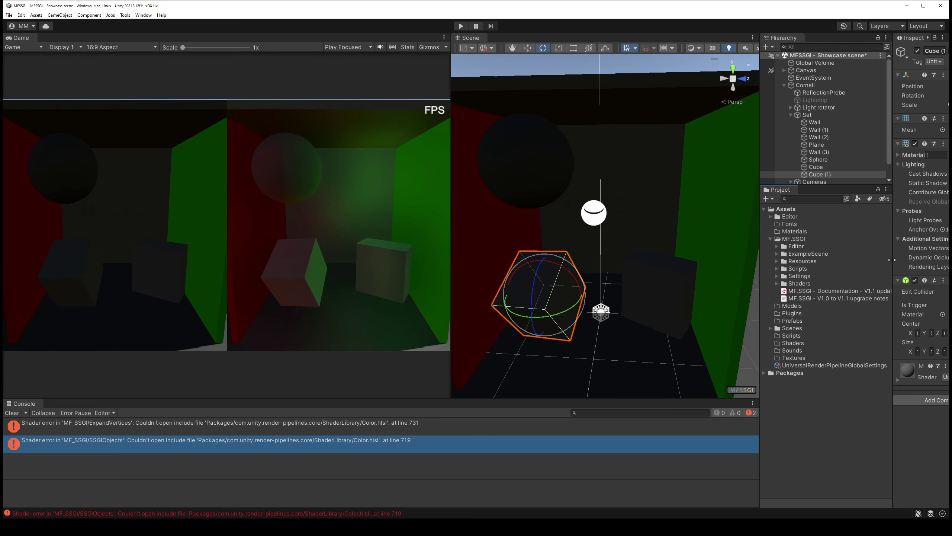
Widen the Inspector and look over the CameraRight and ReflectionProbe settings
left_click_drag(892, 259, 804, 259)
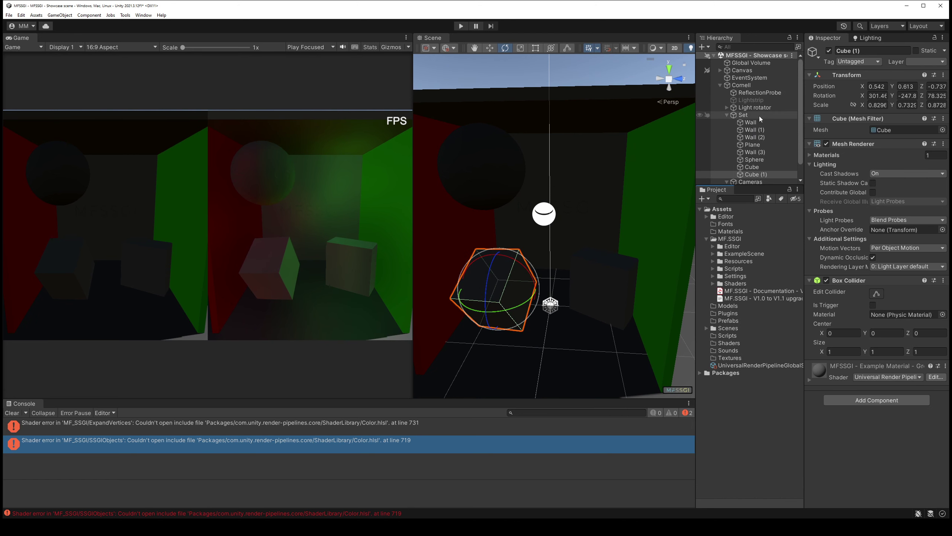
scroll(752, 113, "down", 2)
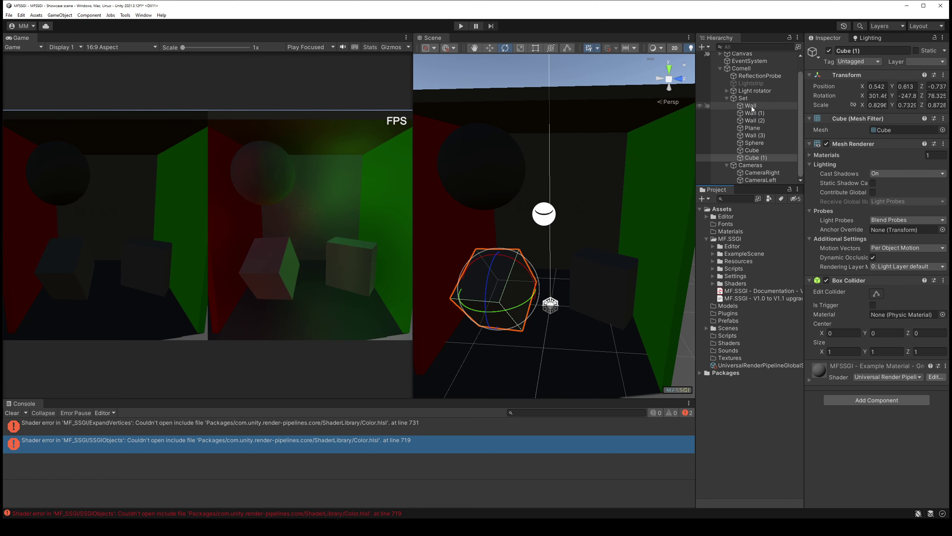
left_click(770, 172)
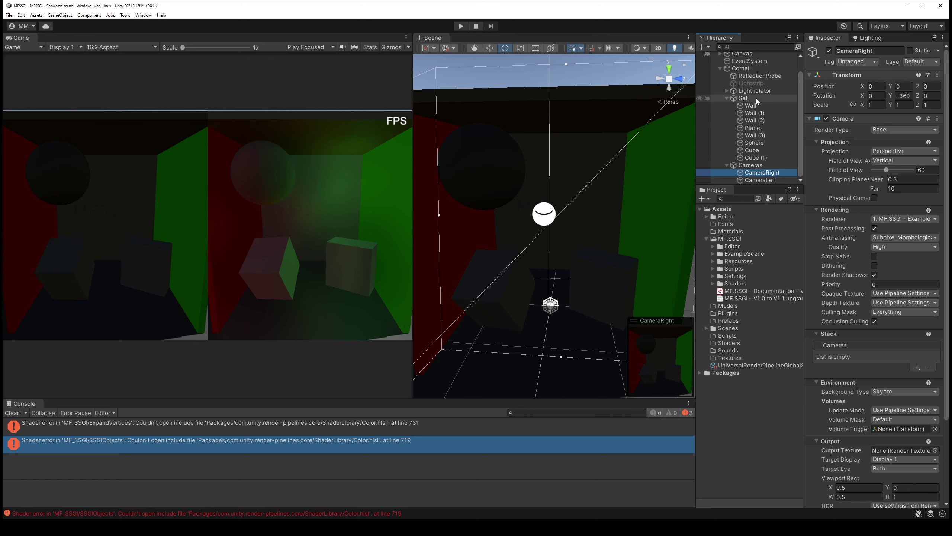
left_click(761, 76)
Lower the Global Volume's SSGI GI Saturation from 3 to 0
scroll(752, 78, "up", 2)
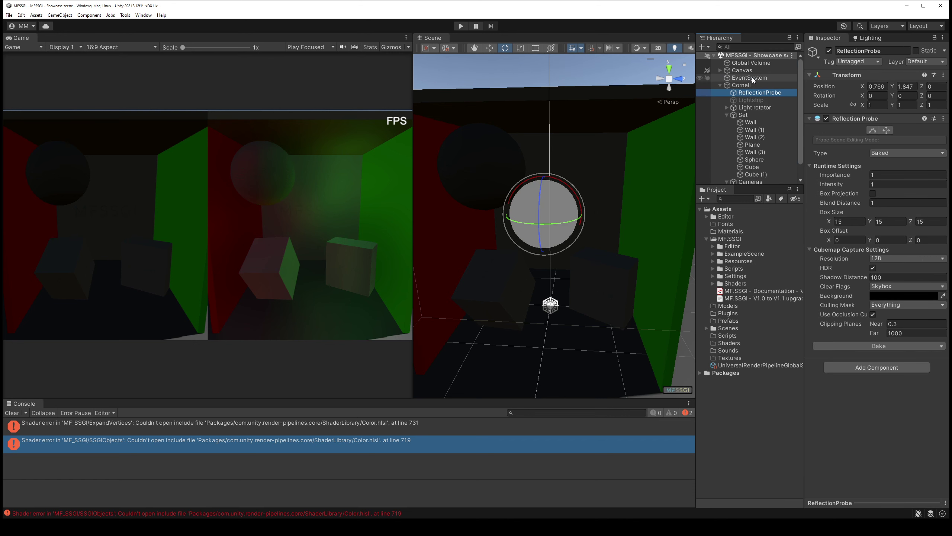
left_click(760, 64)
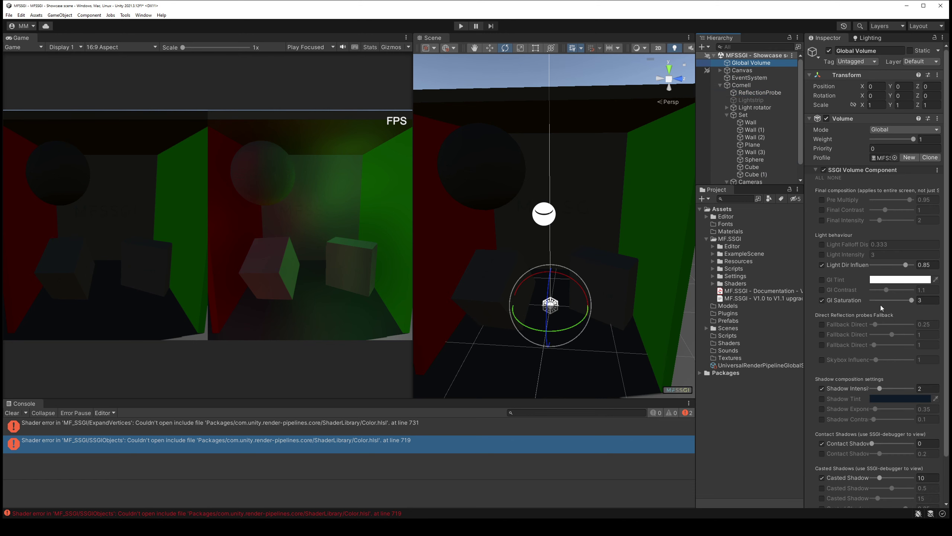
left_click_drag(912, 300, 849, 303)
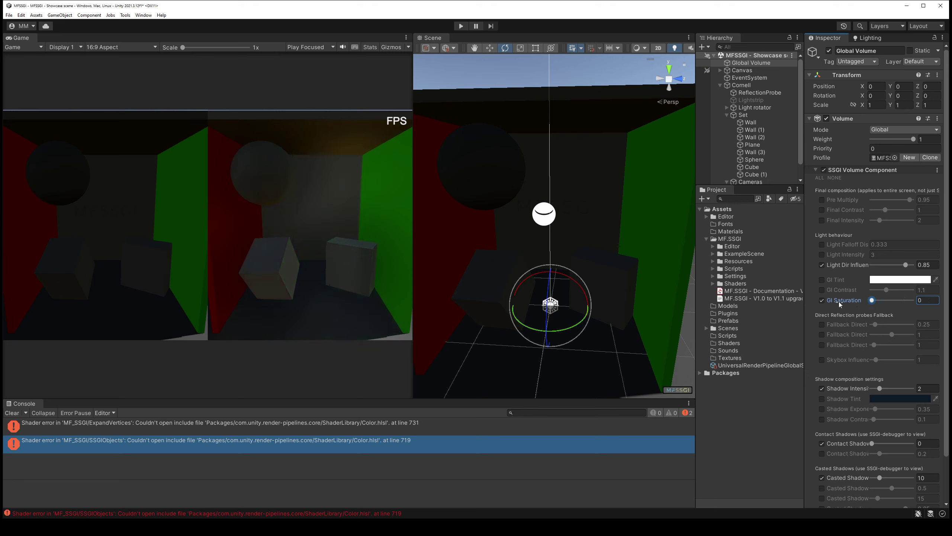
mouse_move(861, 301)
left_mouse_down()
mouse_move(911, 302)
mouse_move(829, 304)
left_mouse_up()
Clear the SSGI shadow, Light Dir Influence and GI Saturation overrides, then toggle SSGI off and on
left_click(822, 388)
left_click(823, 441)
scroll(864, 426, "down", 3)
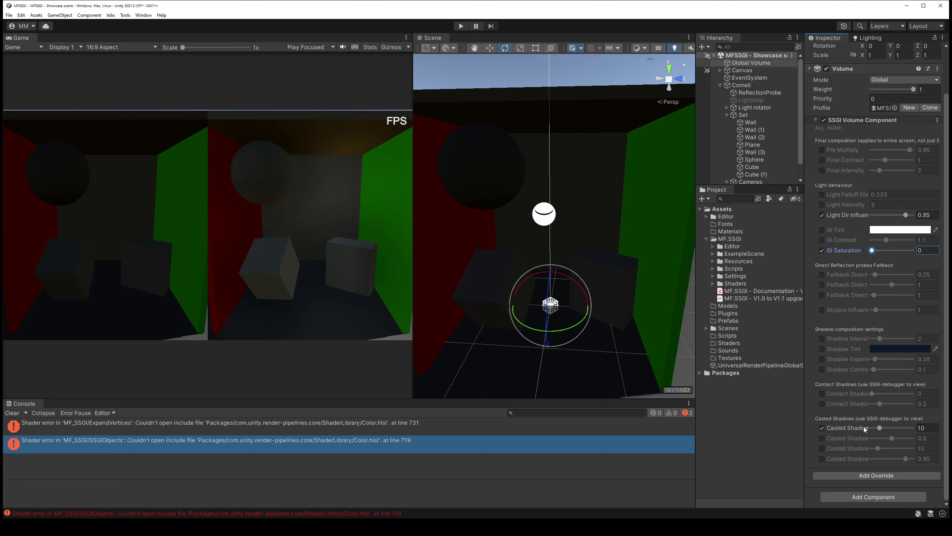
left_click(821, 427)
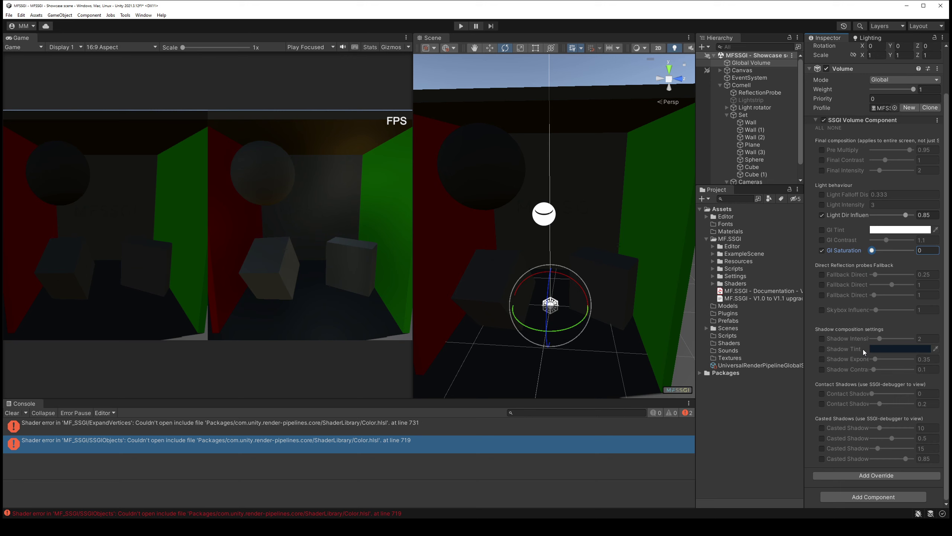
left_click(821, 215)
left_click(822, 251)
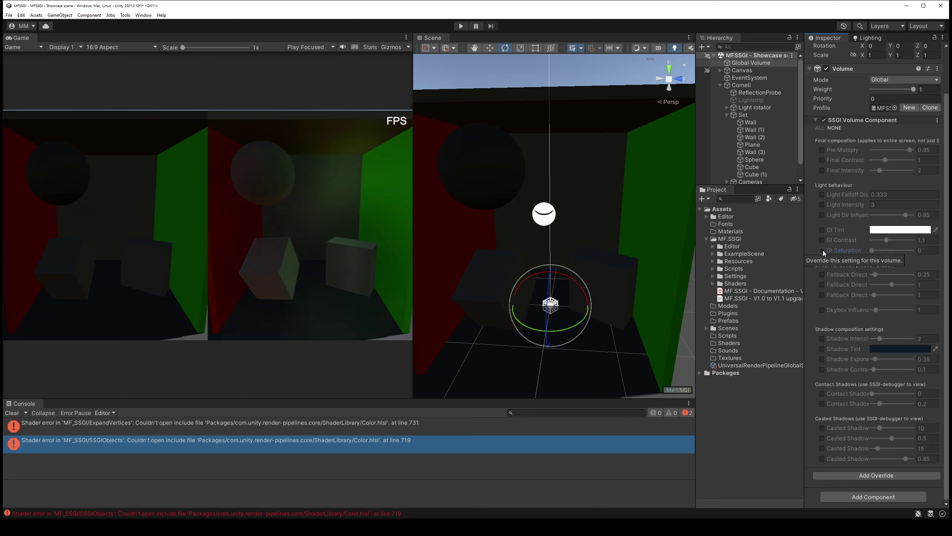
left_click(825, 121)
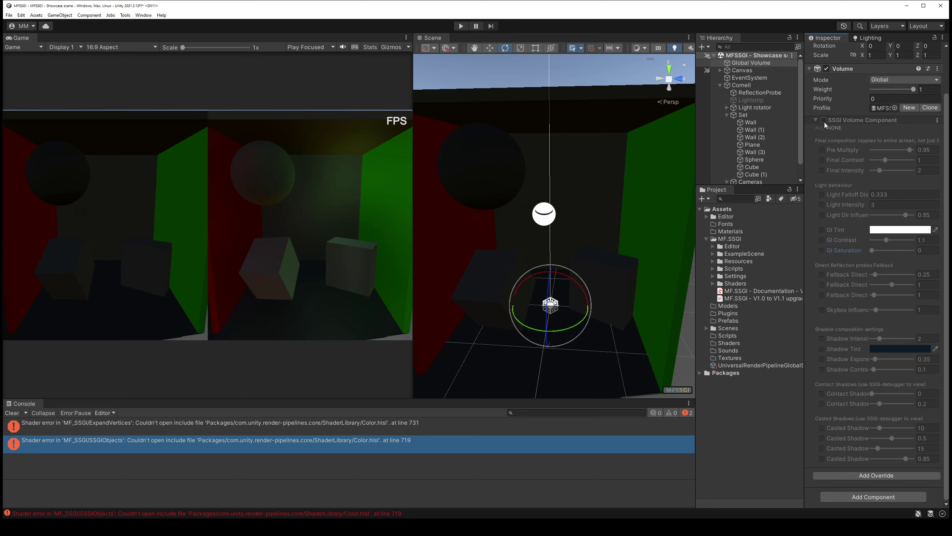
left_click(824, 121)
Toggle the Global Volume object off and on repeatedly to compare the lighting
scroll(839, 218, "up", 3)
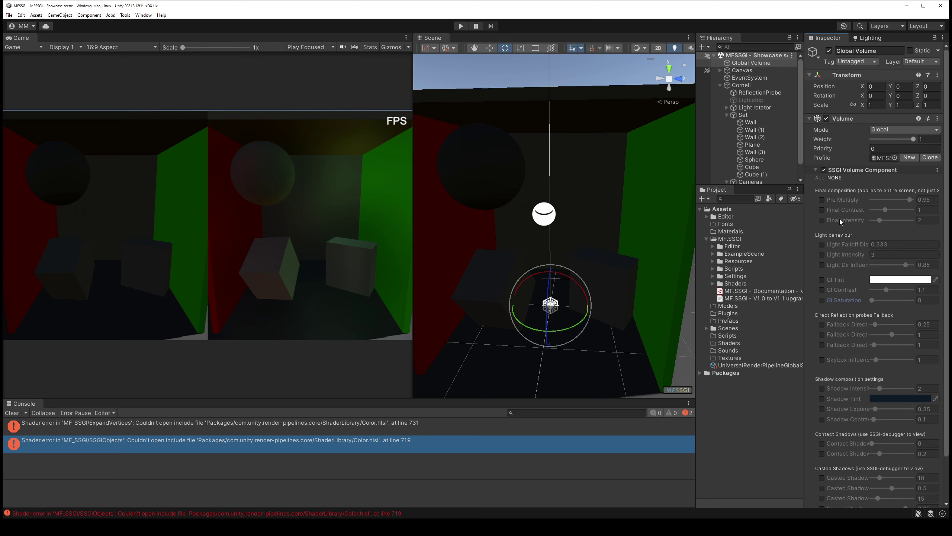
left_click(828, 51)
left_click(828, 51)
left_click(828, 51)
left_click(829, 51)
left_click(829, 51)
Deactivate the ReflectionProbe, Light rotator and Global Volume objects
left_click(828, 51)
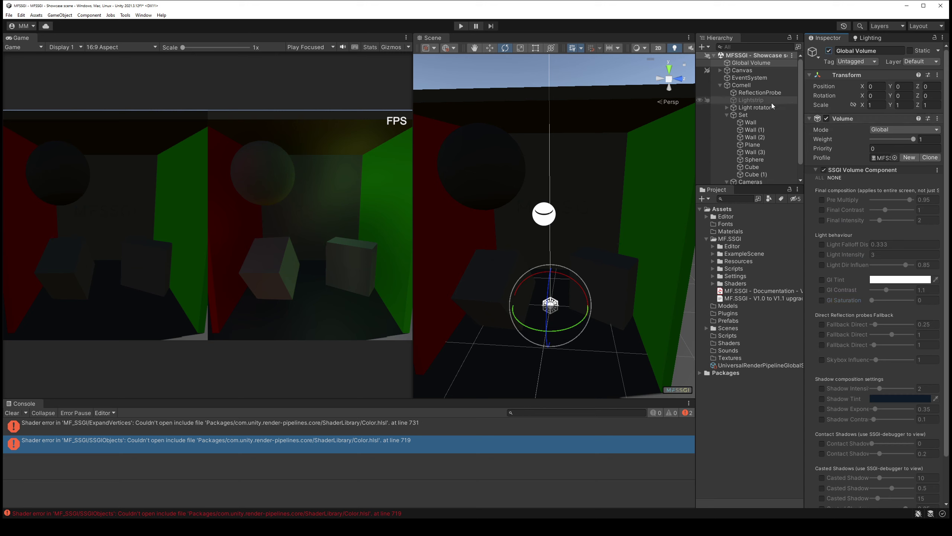
left_click(761, 92)
left_click(829, 51)
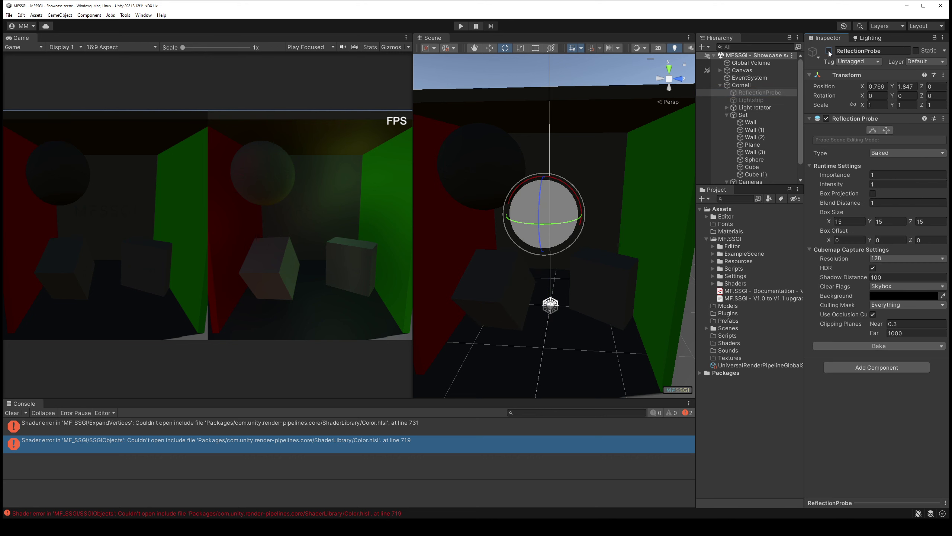
left_click(829, 51)
left_click(828, 51)
left_click(760, 108)
left_click(829, 52)
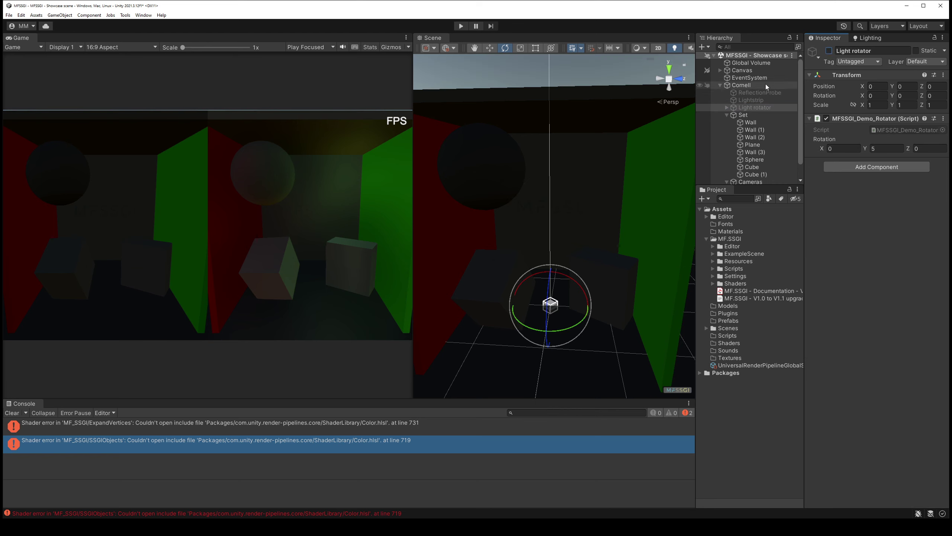
left_click(767, 63)
left_click(829, 51)
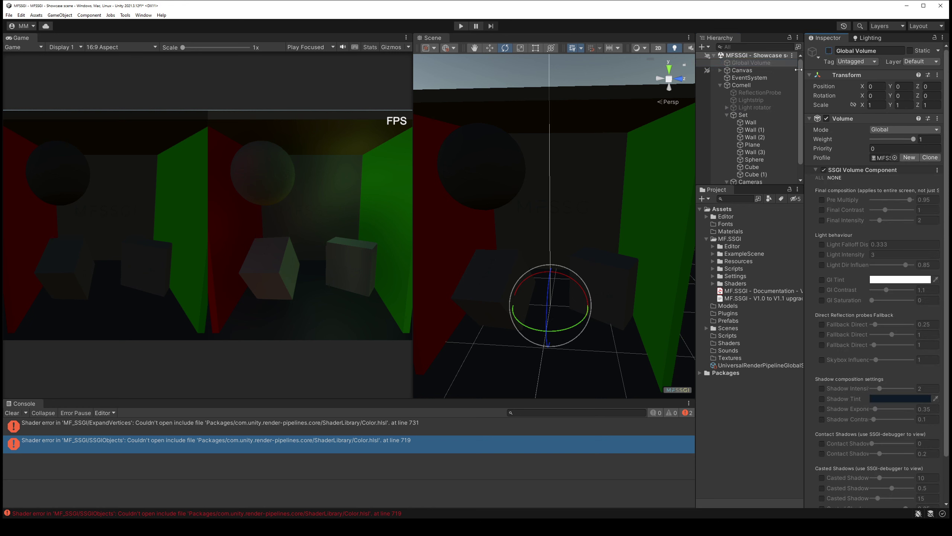
Run the scene briefly in Play mode, then stop it
left_click(461, 26)
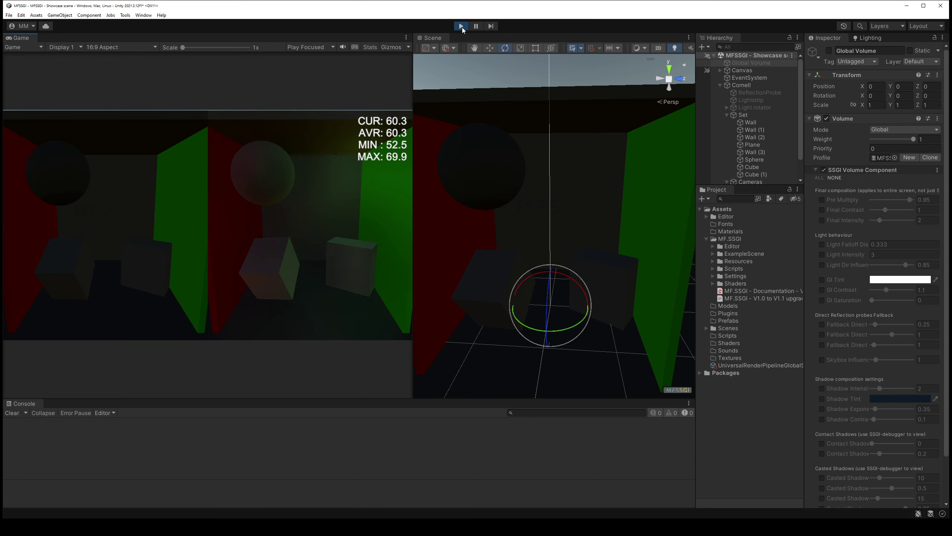
left_click(463, 28)
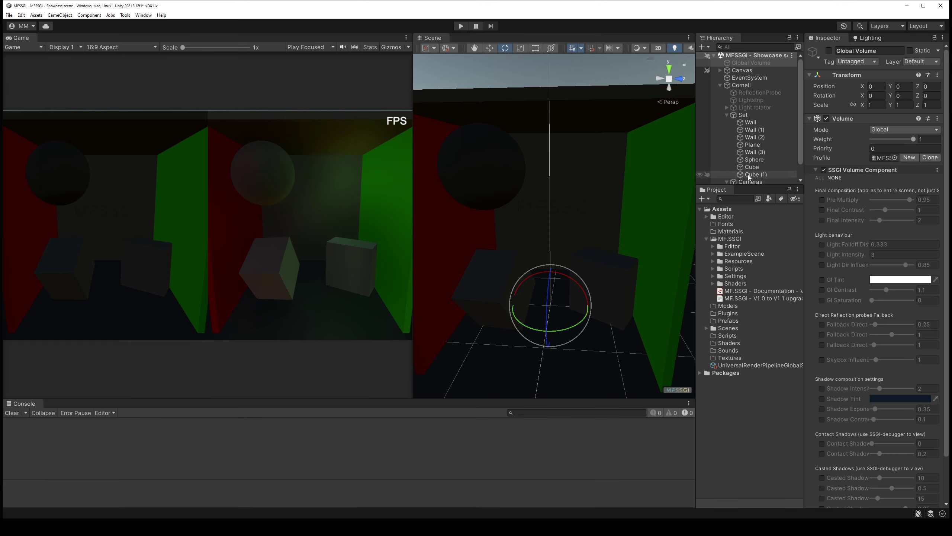
scroll(756, 143, "down", 1)
Toggle Cube (1) off and on several times, leaving it visible
left_click(744, 98)
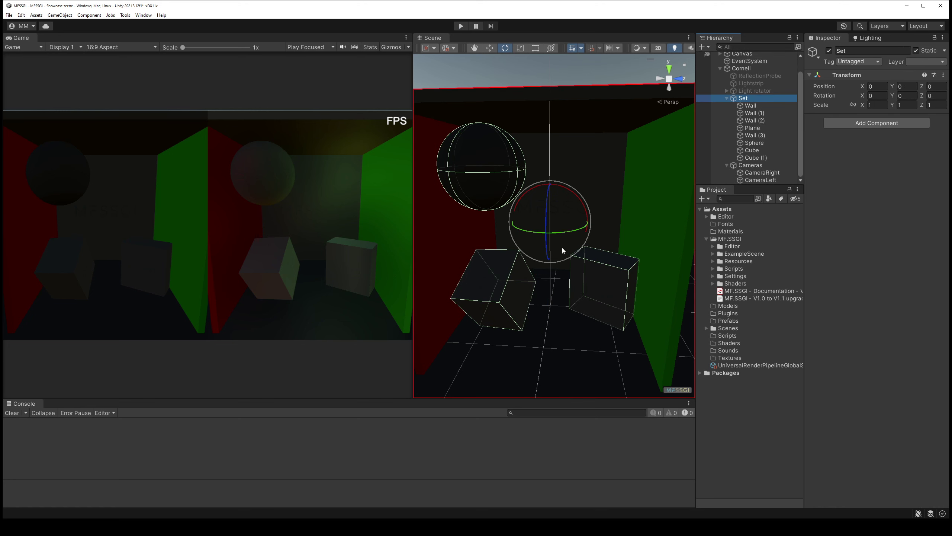
left_click(510, 279)
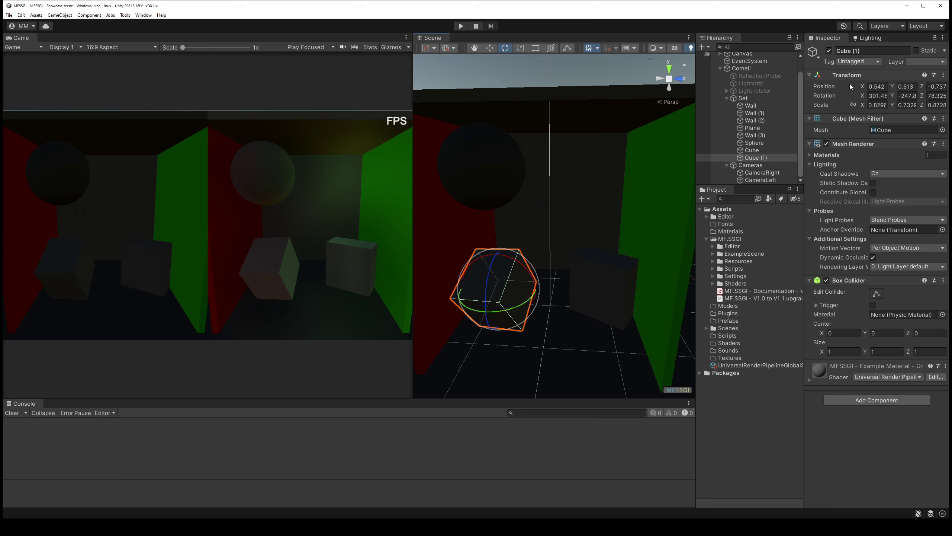
left_click(832, 50)
left_click(833, 50)
left_click(832, 50)
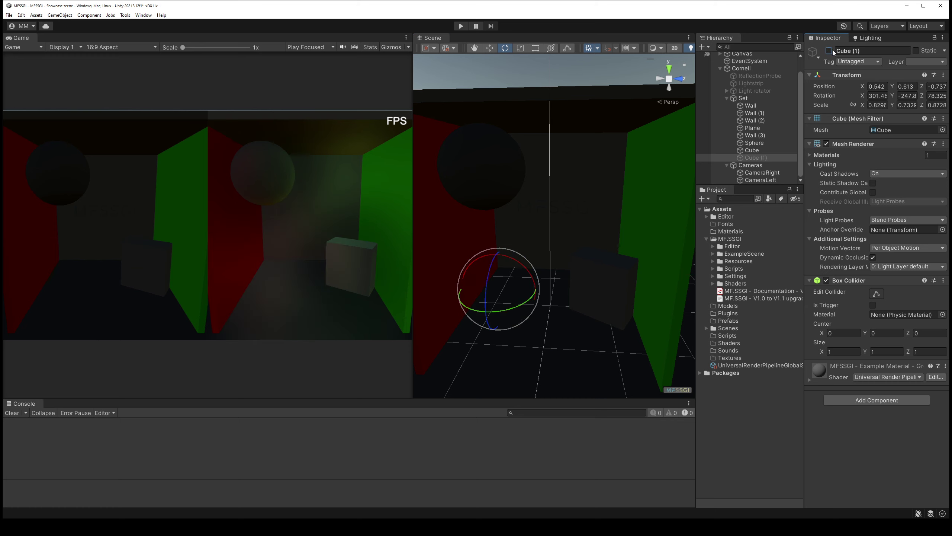
left_click(832, 51)
left_click(832, 50)
left_click(832, 51)
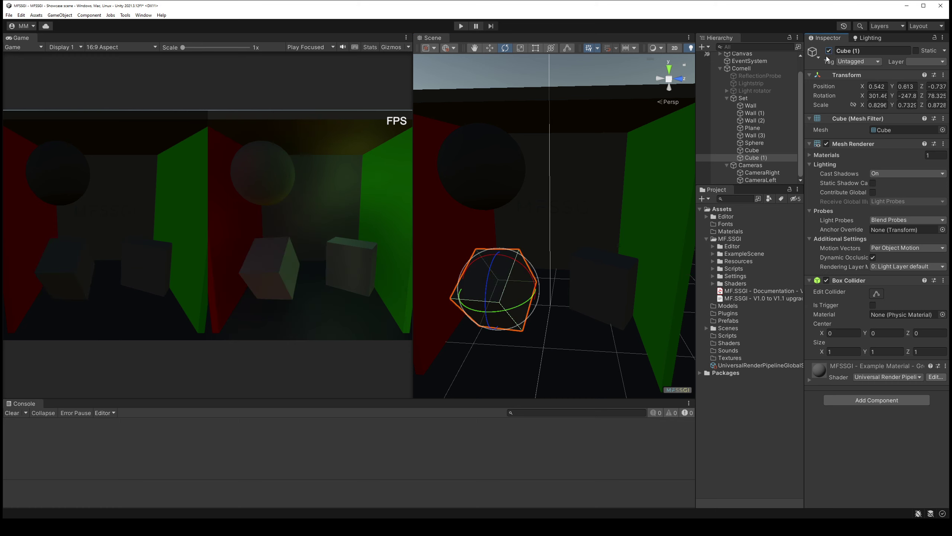
scroll(761, 97, "up", 2)
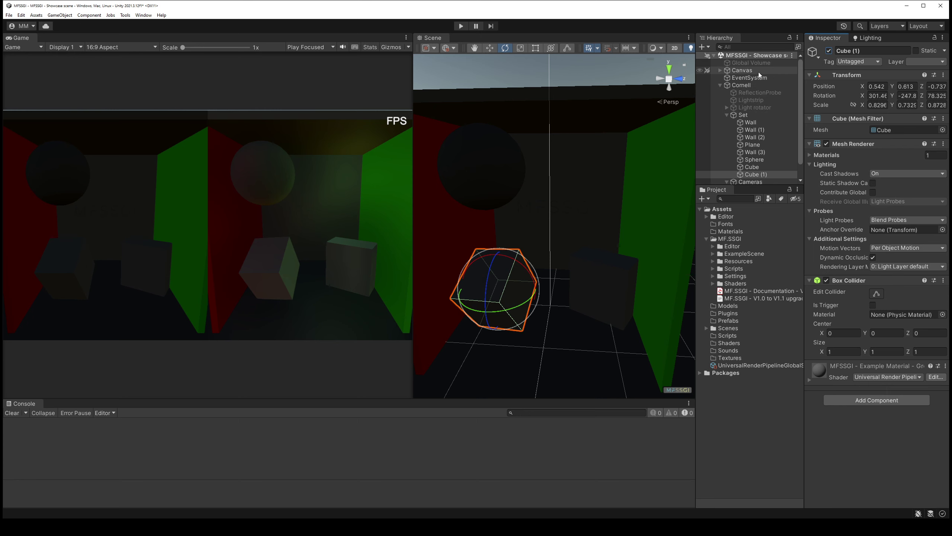
Deactivate the Canvas to hide the FPS overlay
left_click(792, 71)
left_click(829, 50)
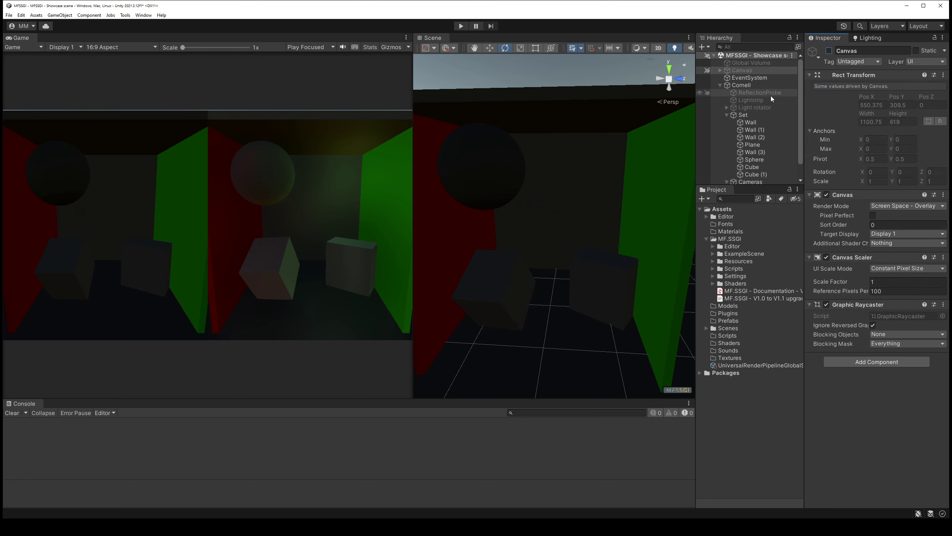
scroll(771, 95, "down", 1)
Toggle the Cameras group off and back on, then orbit the Scene view around the Cornell box
left_click(762, 165)
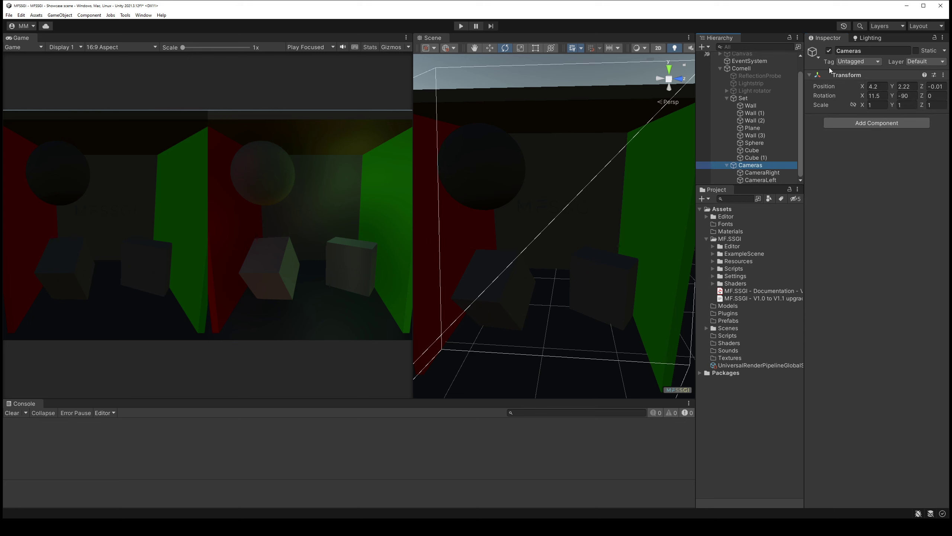
left_click(829, 51)
left_click(828, 50)
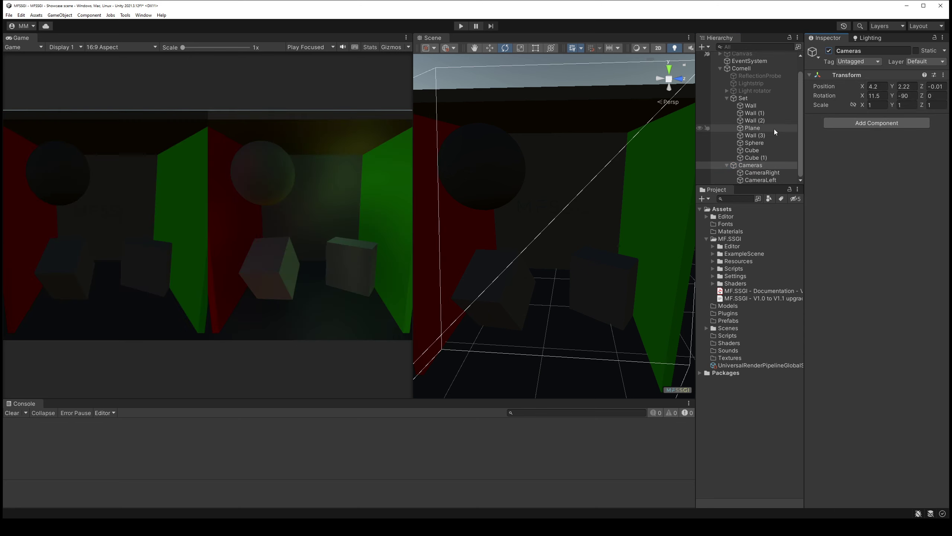
scroll(765, 116, "up", 1)
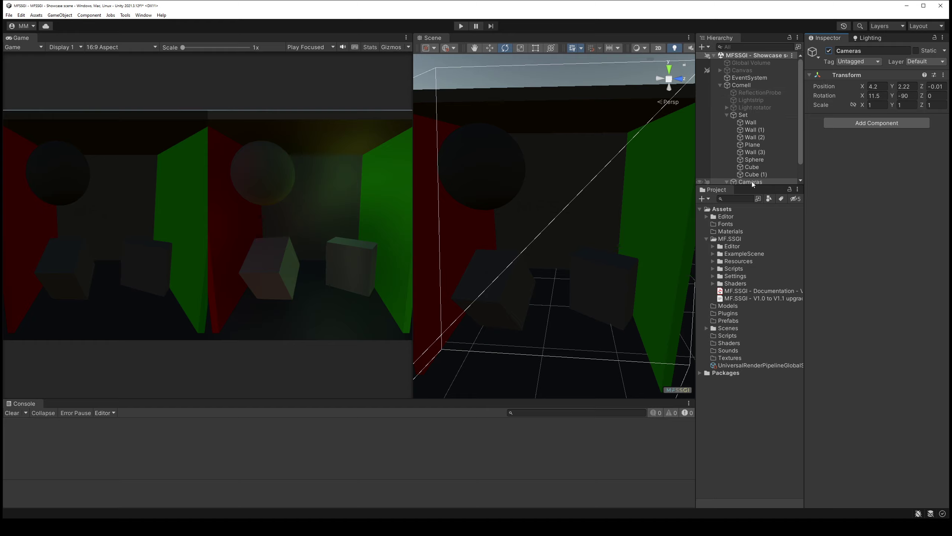
mouse_move(629, 180)
left_mouse_down("alt")
mouse_move(623, 159)
mouse_move(610, 187)
left_mouse_up("alt")
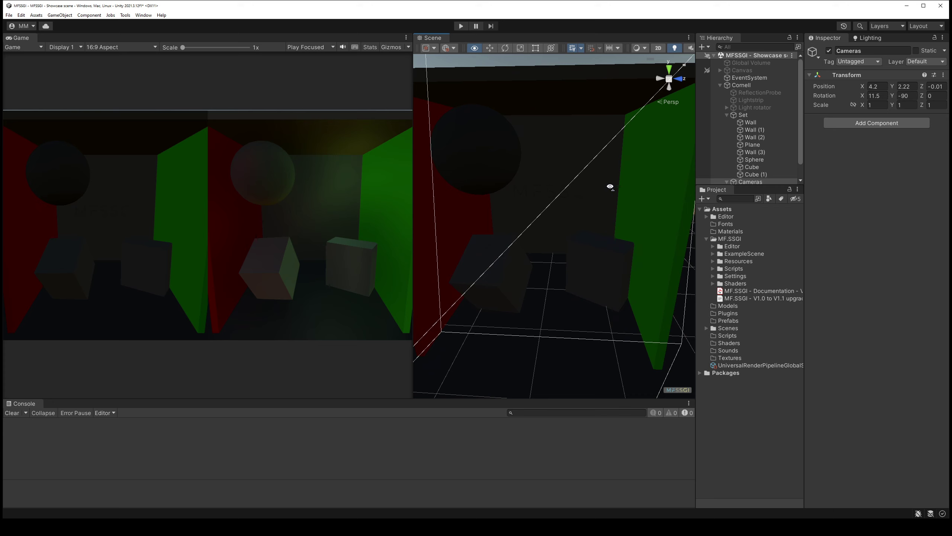
Toggle Scene view lighting and scene effects off and on, widening the Scene view
left_click(679, 49)
left_click(679, 49)
left_click_drag(413, 71, 362, 71)
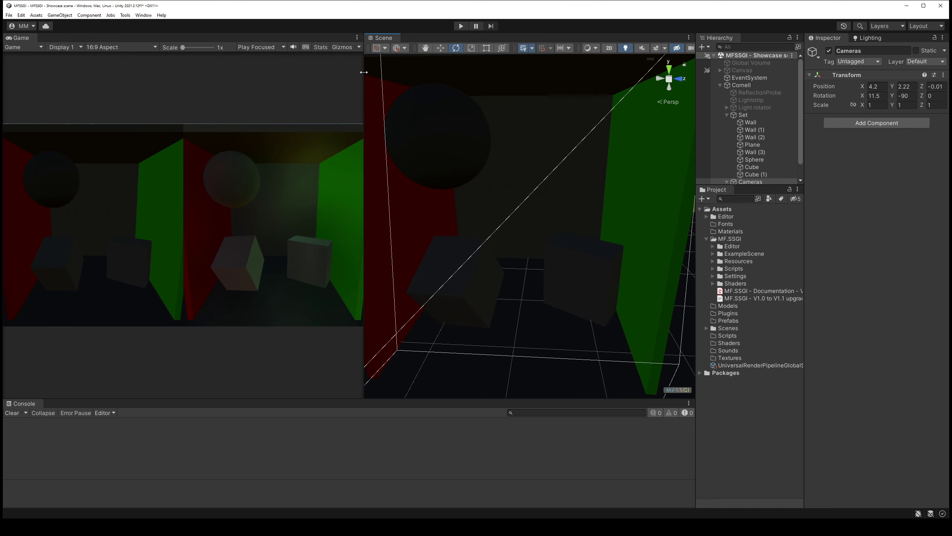
left_click(654, 48)
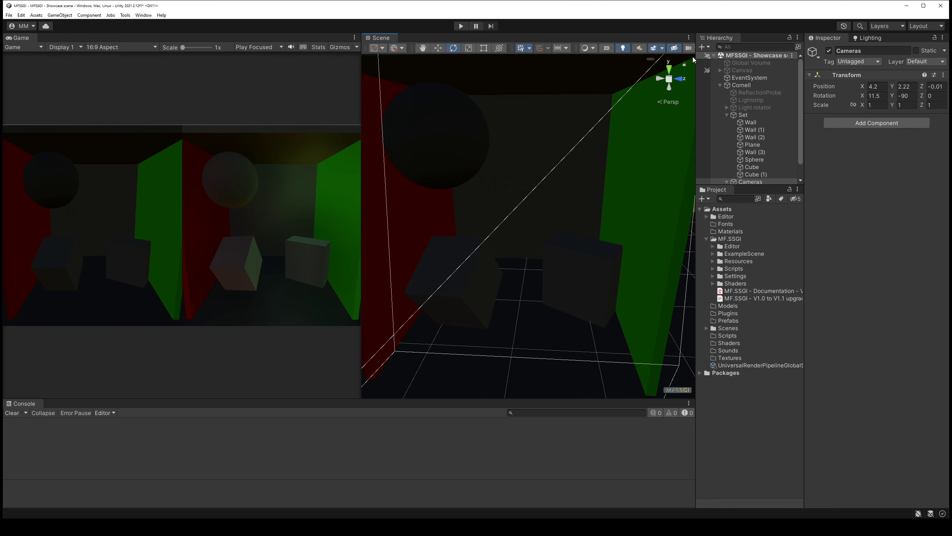
left_click(665, 49)
left_click(666, 83)
Widen the Game view and select CameraRight to show its camera settings
left_click_drag(362, 126, 505, 126)
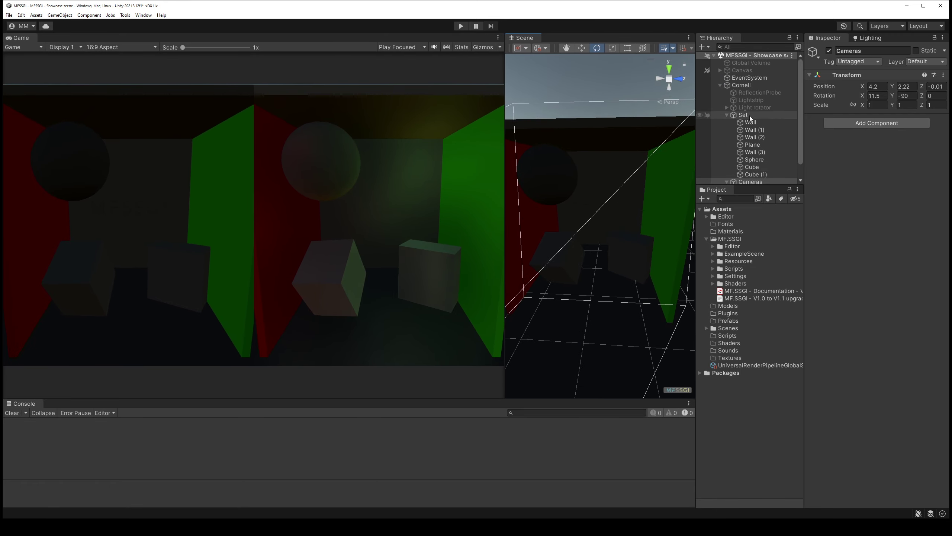
scroll(614, 200, "up", 3)
scroll(607, 202, "down", 3)
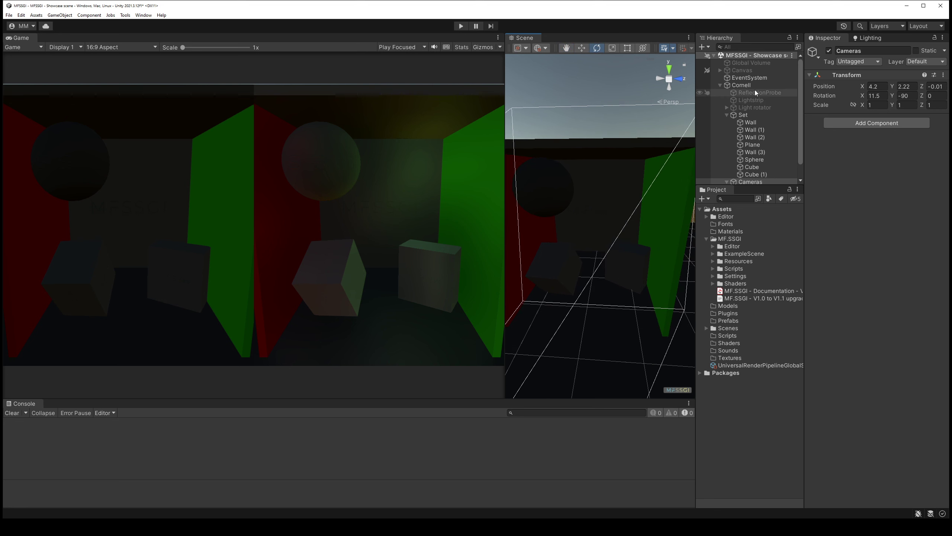
scroll(763, 132, "down", 2)
left_click(769, 174)
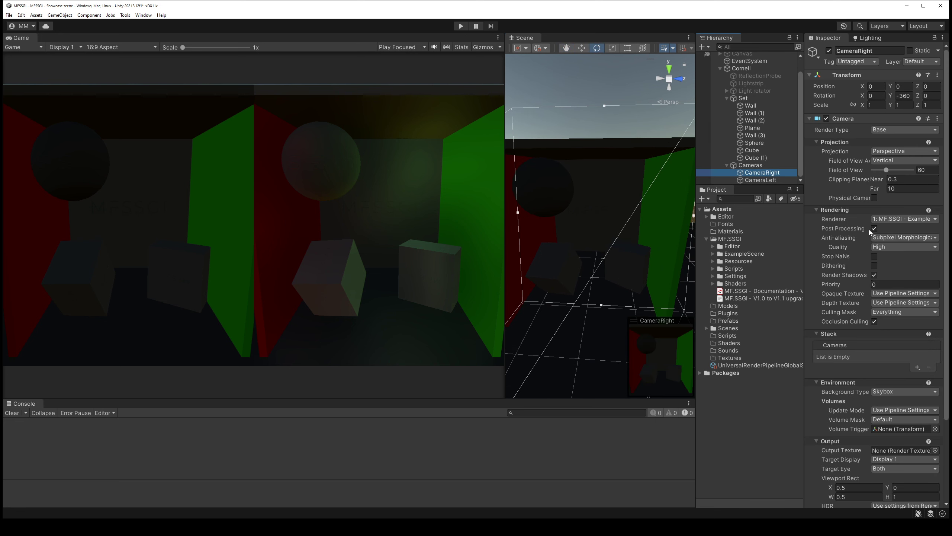
Toggle CameraRight's post-processing and try the default and non-SSGI renderers before restoring the SSGI renderer
left_click(875, 232)
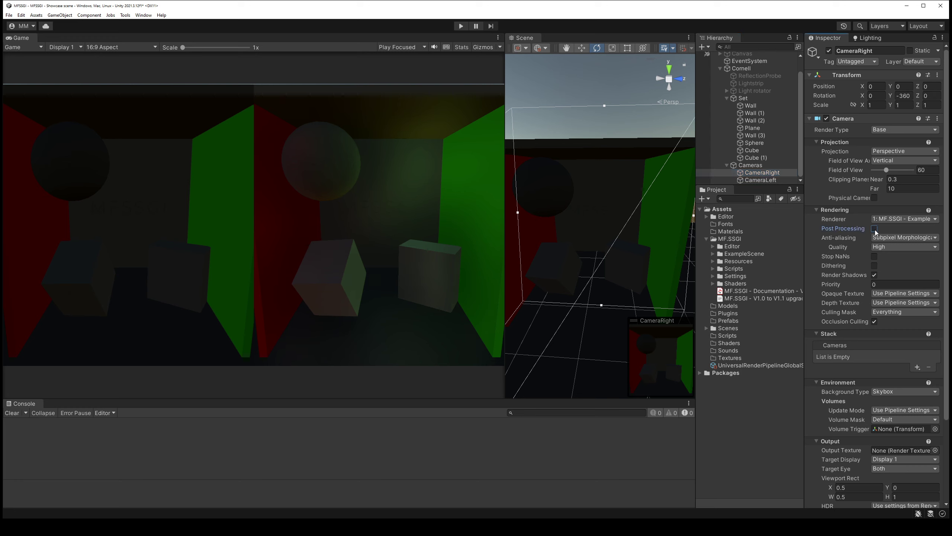
left_click(900, 219)
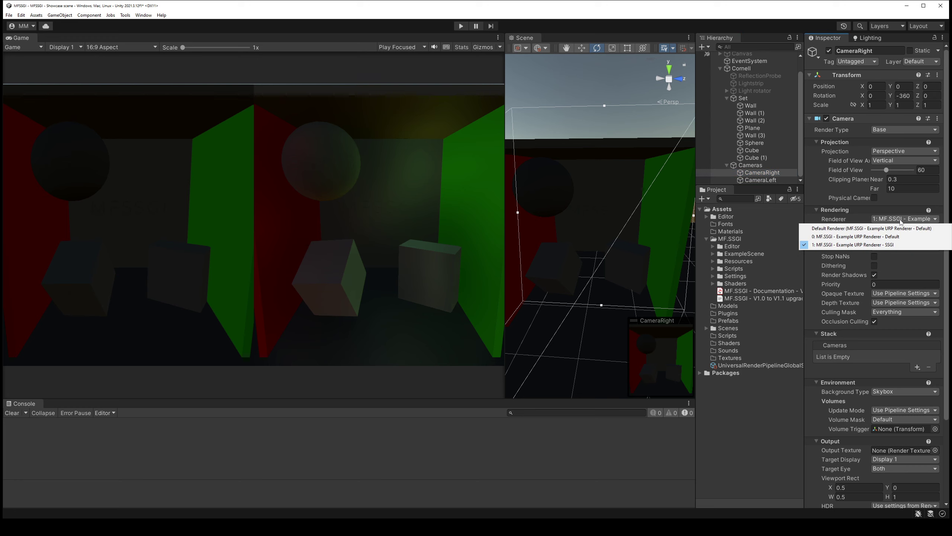
left_click(902, 228)
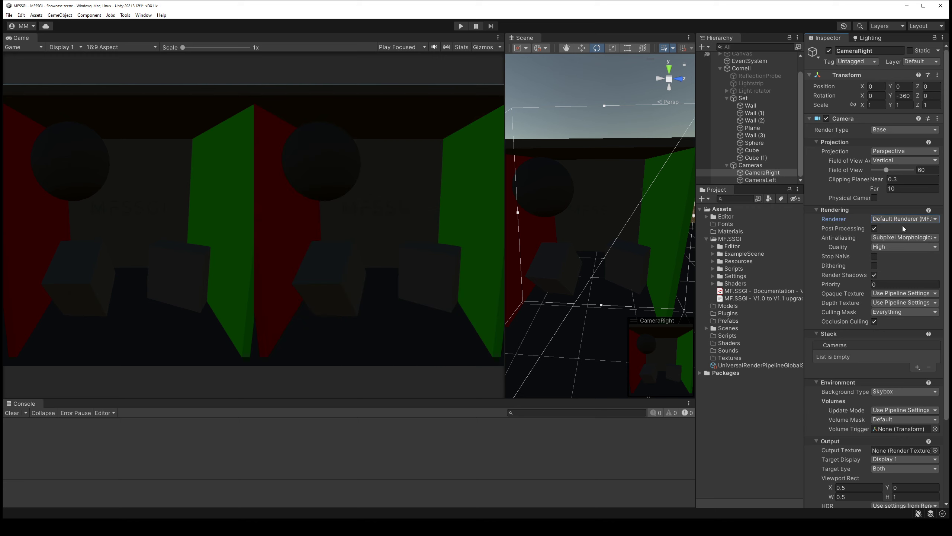
left_click(903, 219)
left_click(903, 239)
left_click(903, 219)
left_click(900, 244)
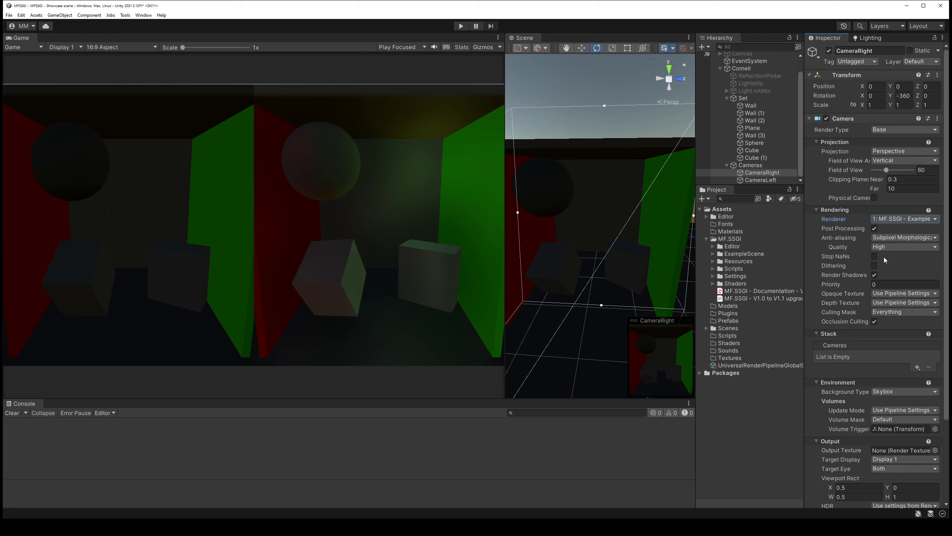
Toggle dithering on then off, and try FXAA before restoring SMAA anti-aliasing
left_click(874, 266)
left_click(875, 265)
left_click(879, 236)
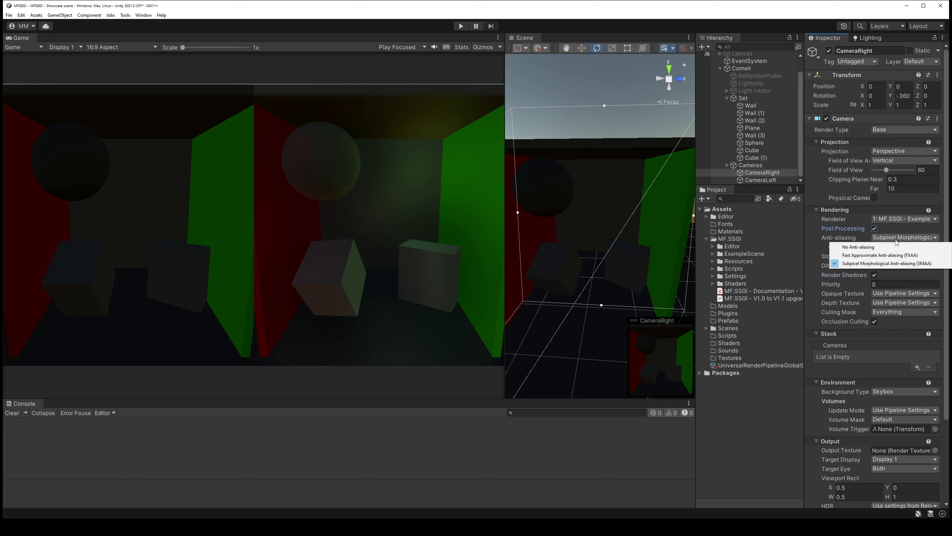
left_click(885, 254)
left_click(896, 237)
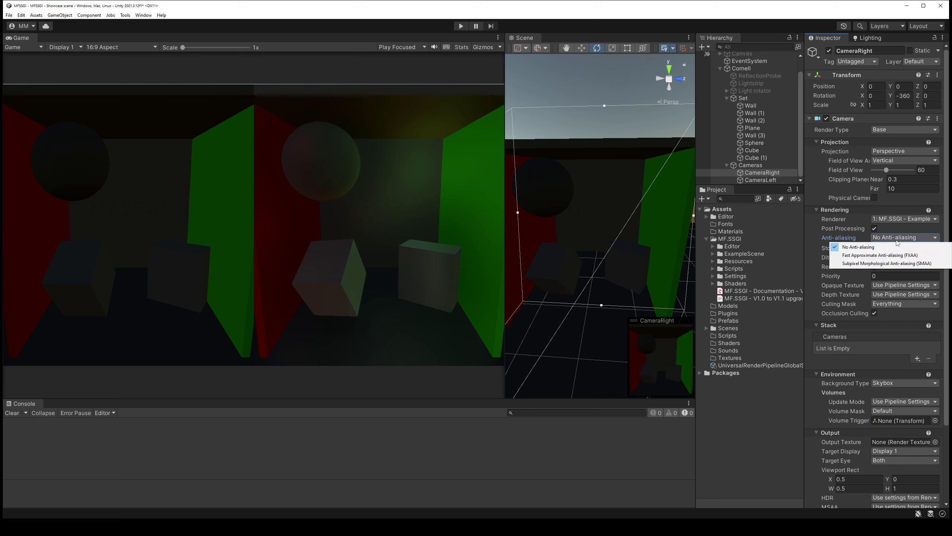
left_click(885, 263)
Collapse and re-expand the SSGI Camera (Script) component
scroll(865, 289, "down", 3)
scroll(859, 290, "down", 1)
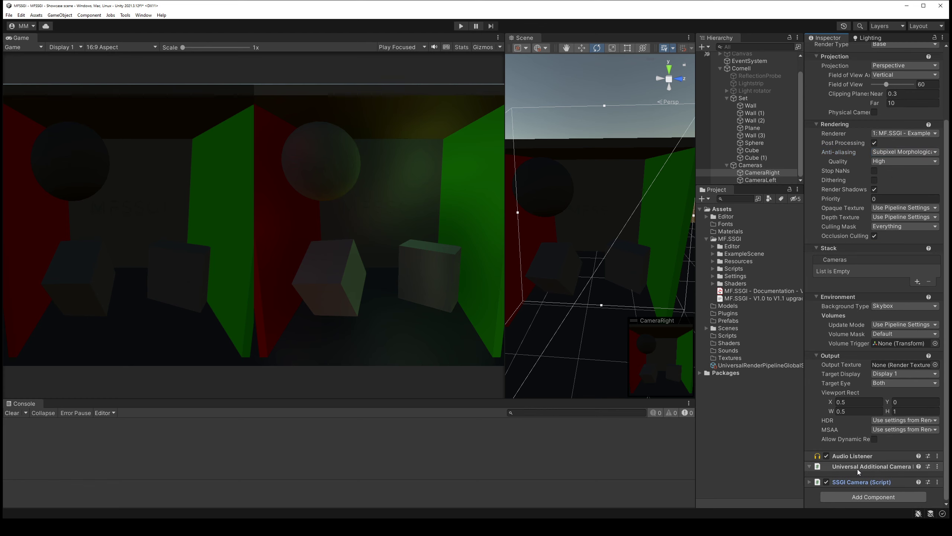
left_click(859, 470)
left_click(863, 481)
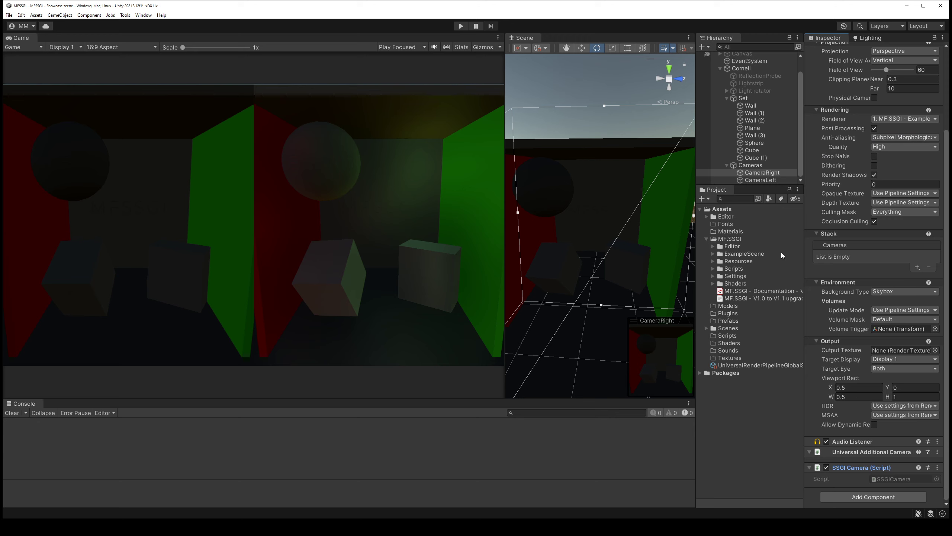
Open MF.SSGI/Settings, expand Quality - Mobile to its two presets, and widen the Project panel
double_click(736, 276)
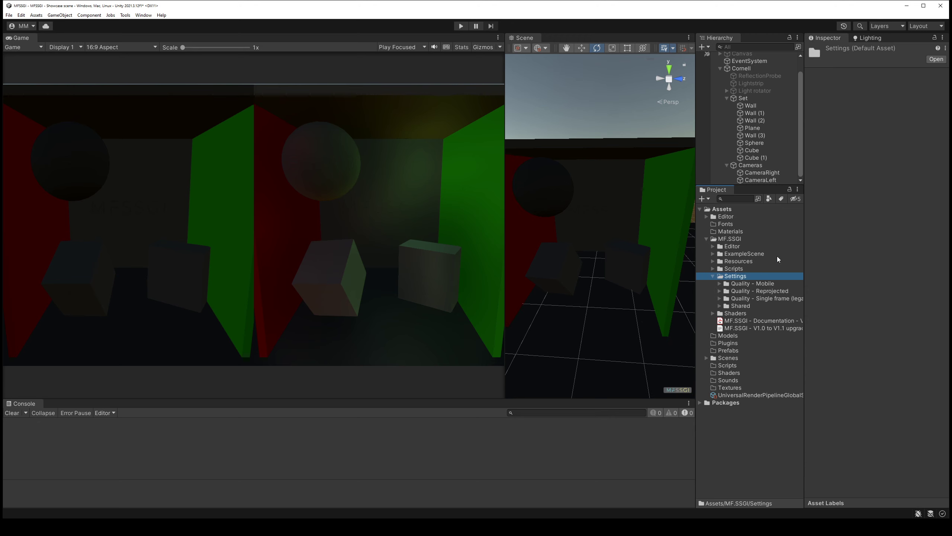
key("Down")
key("Right")
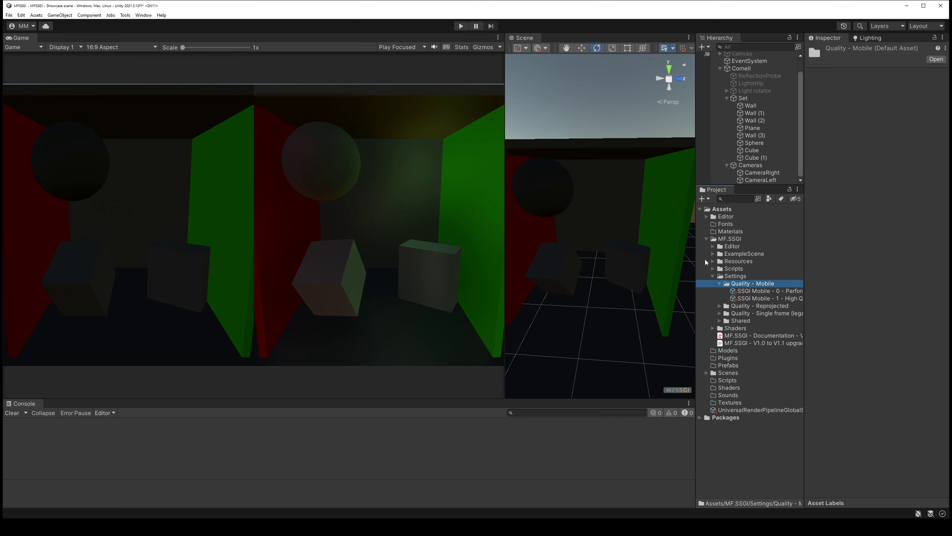
left_click_drag(696, 259, 642, 244)
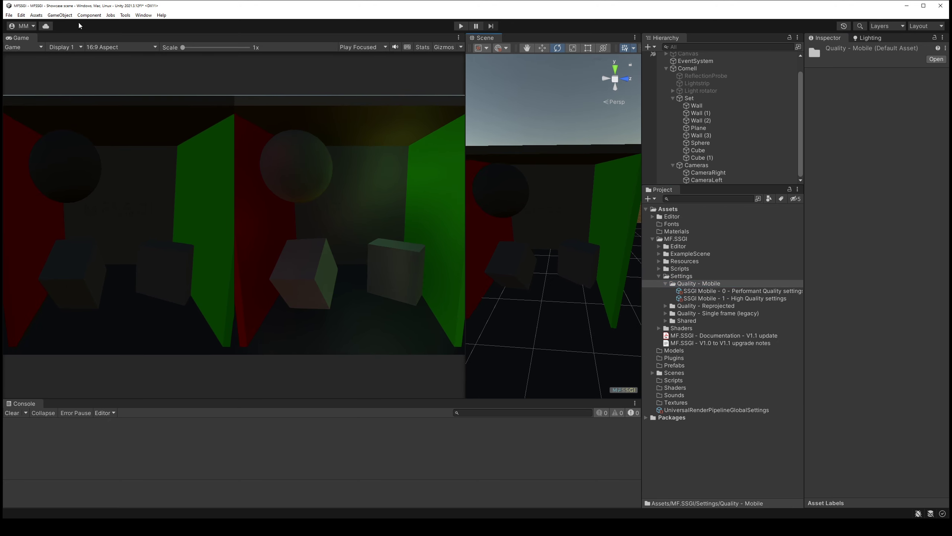
left_click(21, 15)
Open Project Settings to the Quality page and preview its presets
left_click(53, 251)
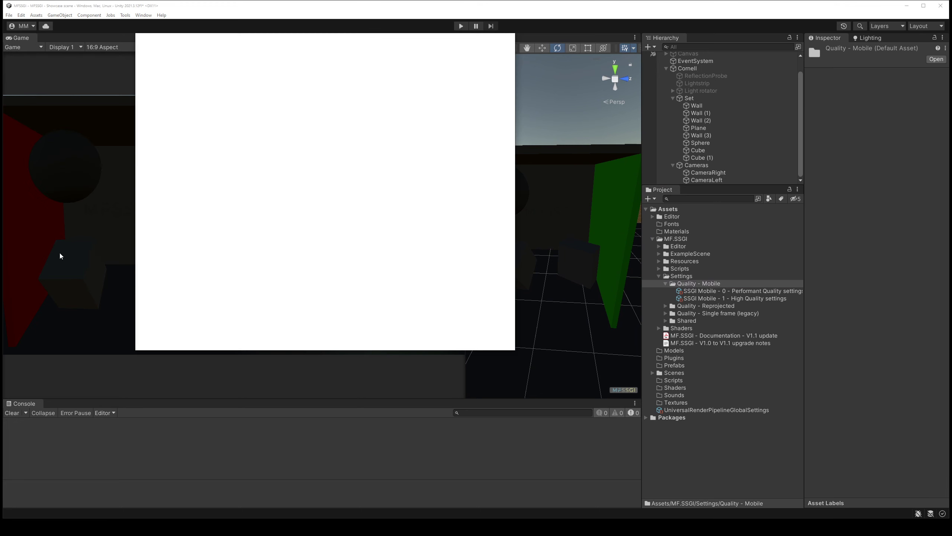
left_click(170, 154)
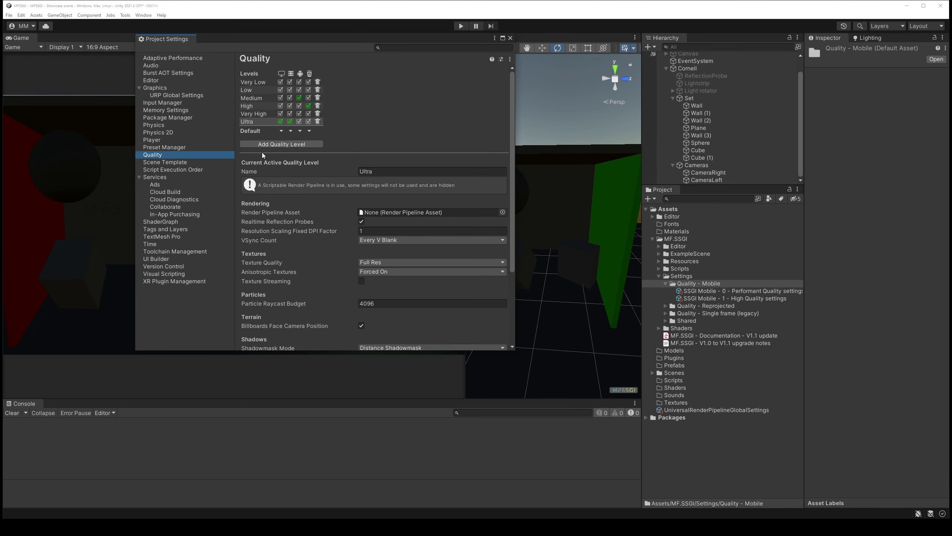
left_click(501, 59)
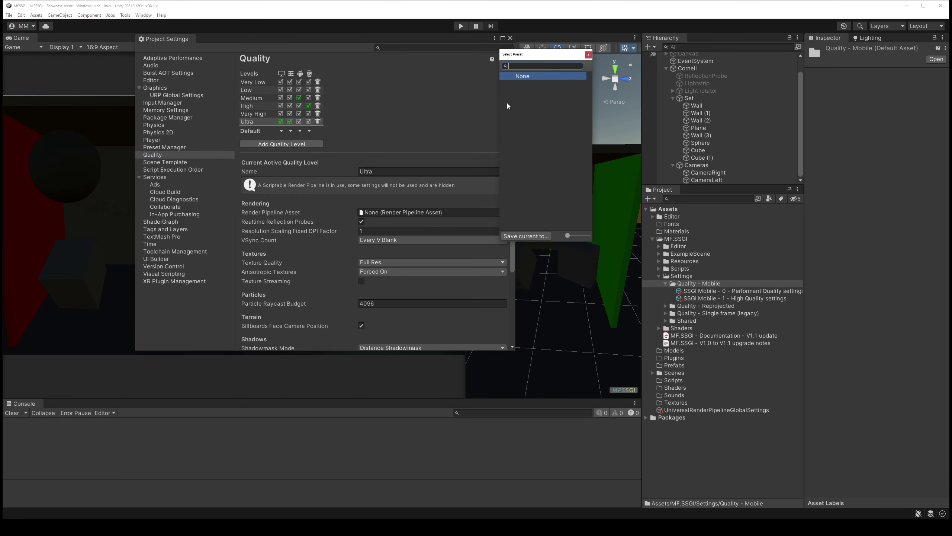
left_click(588, 55)
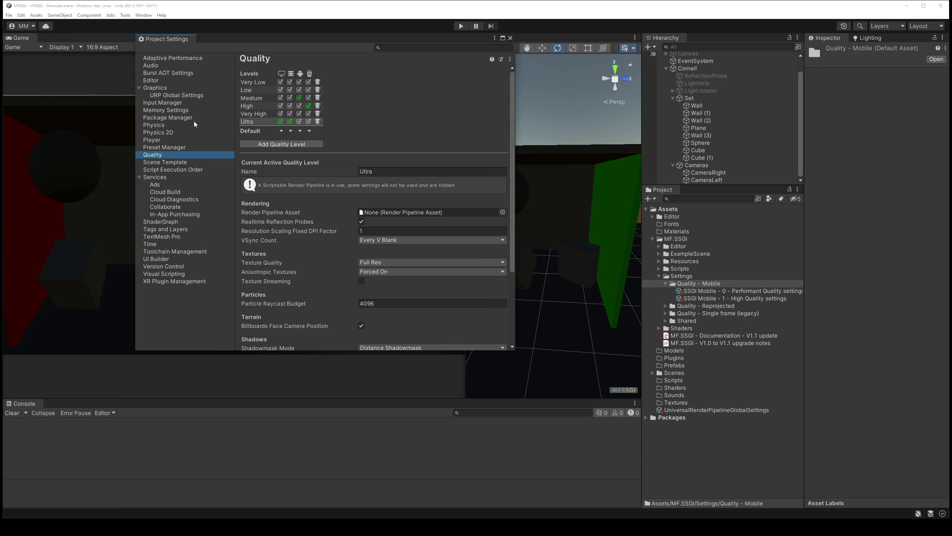
Check the Graphics render pipeline asset unchanged, then select the SSGI Mobile - 1 - High Quality preset
left_click(171, 88)
left_click(508, 82)
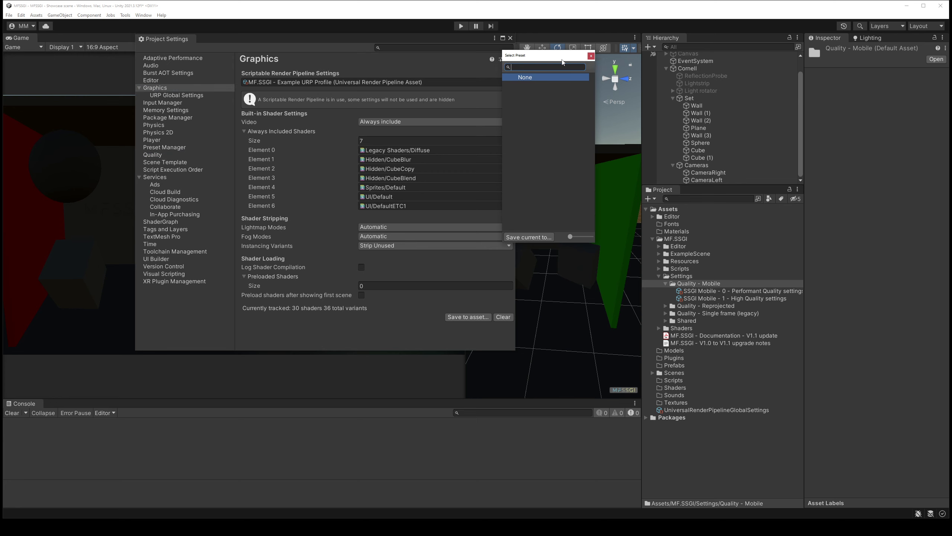
left_click(590, 54)
left_click(509, 82)
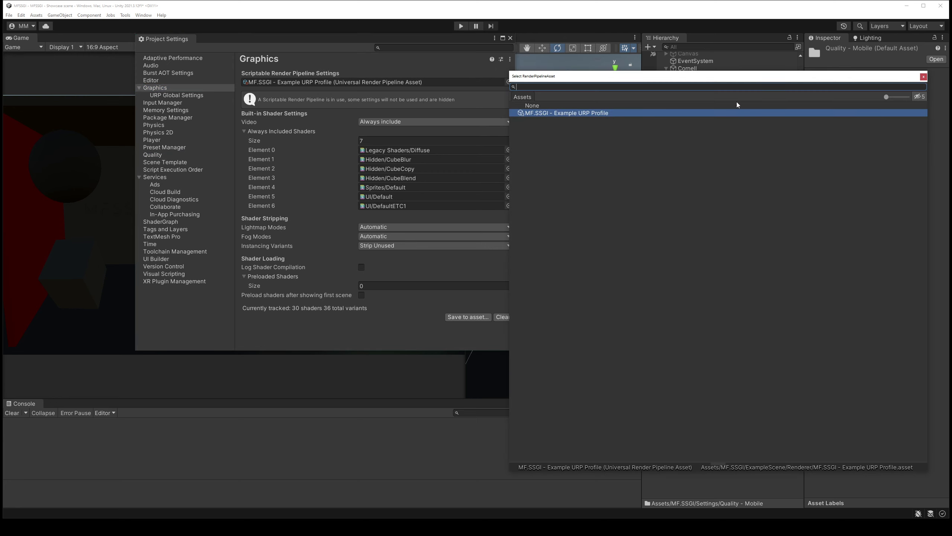
left_click(923, 77)
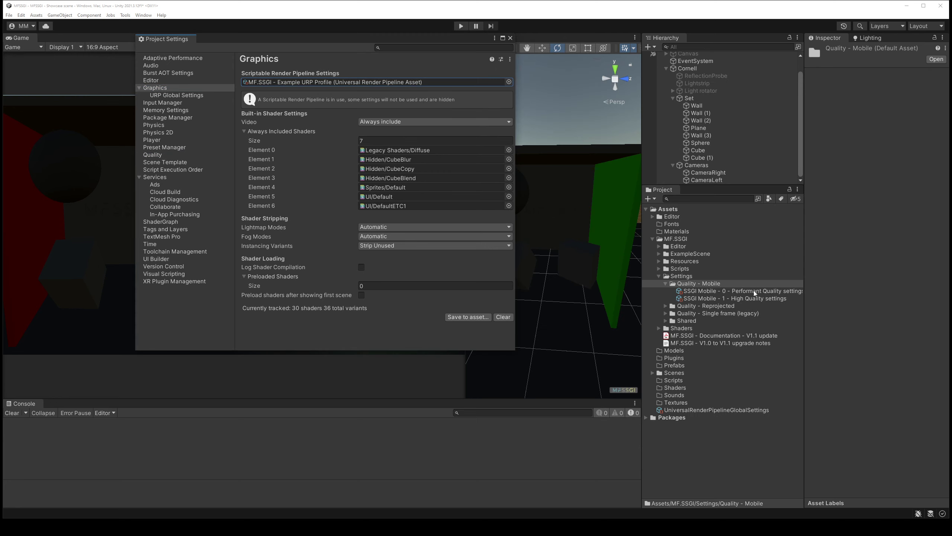
left_click(754, 300)
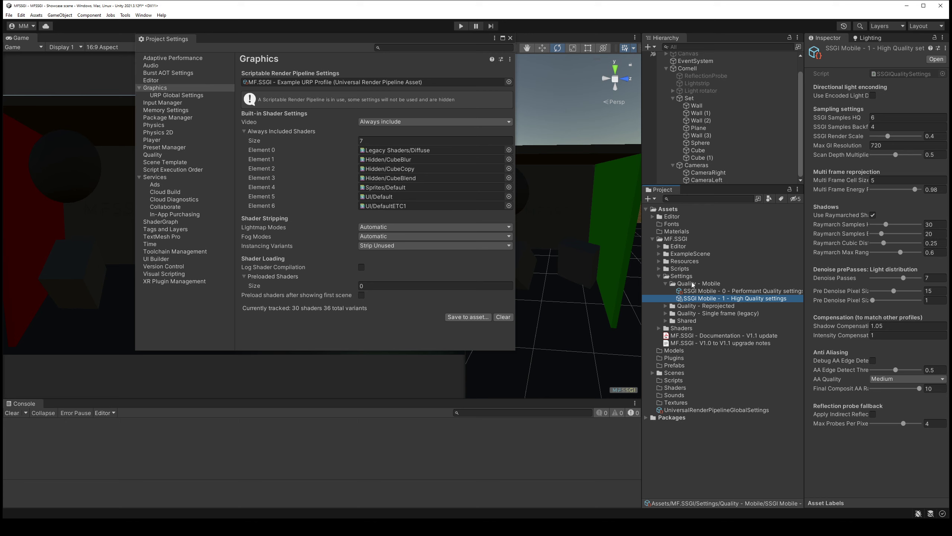
Browse the MF.SSGI folders, expanding Quality - Reprojected and the Shared settings folder
left_click(691, 263)
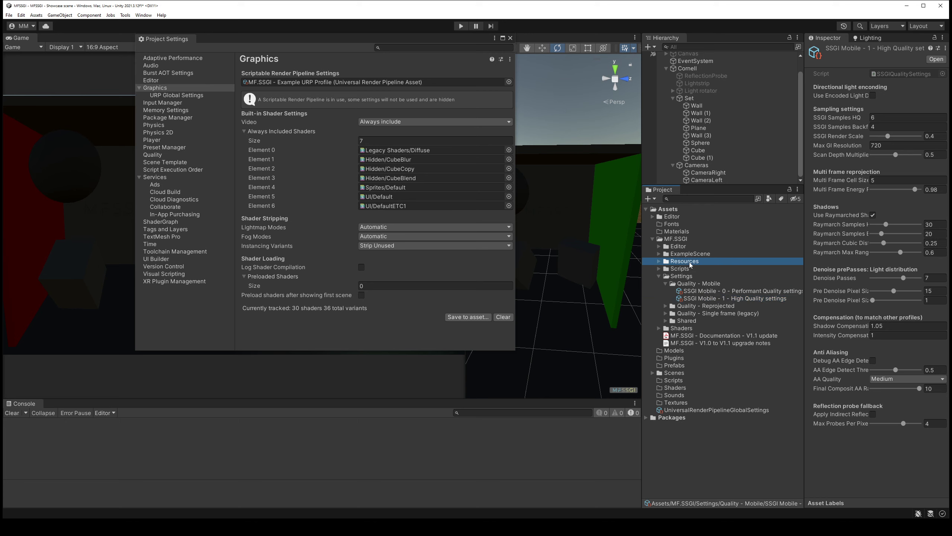
left_click(723, 245)
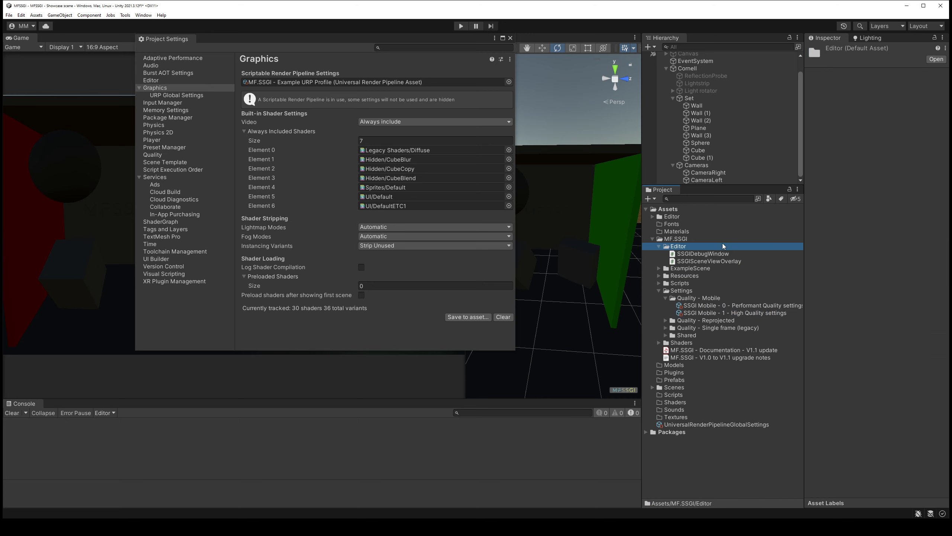
key("Down")
key("Down")
key("Down")
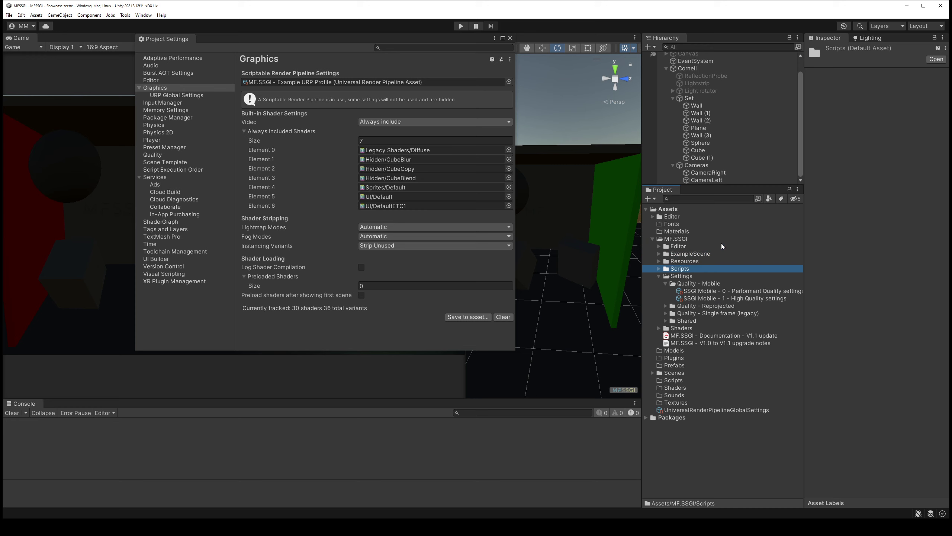
key("Down")
key("Down")
key("Down")
key("Down")
key("Up")
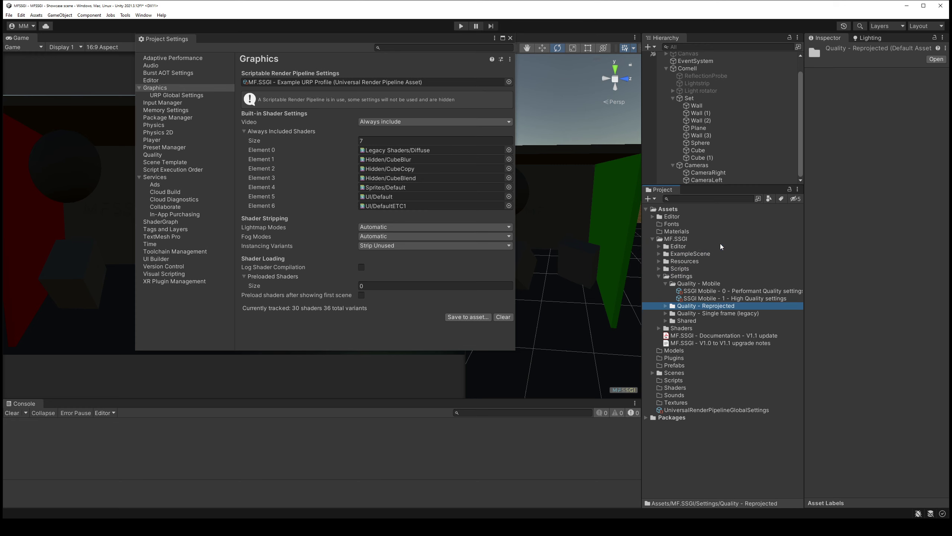
key("Right")
key("Down")
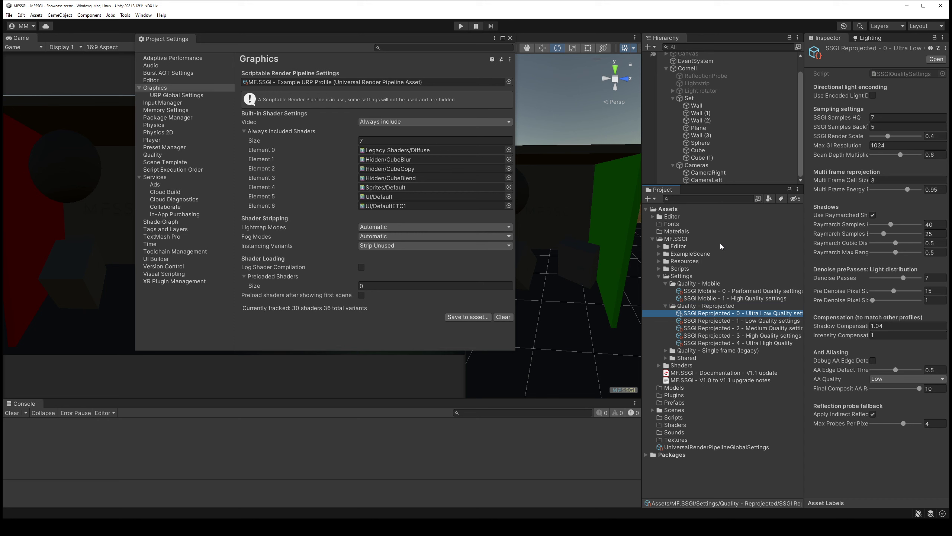
key("Down")
key("Down")
key("Down")
key("Down")
key("Down")
key("Down")
key("Right")
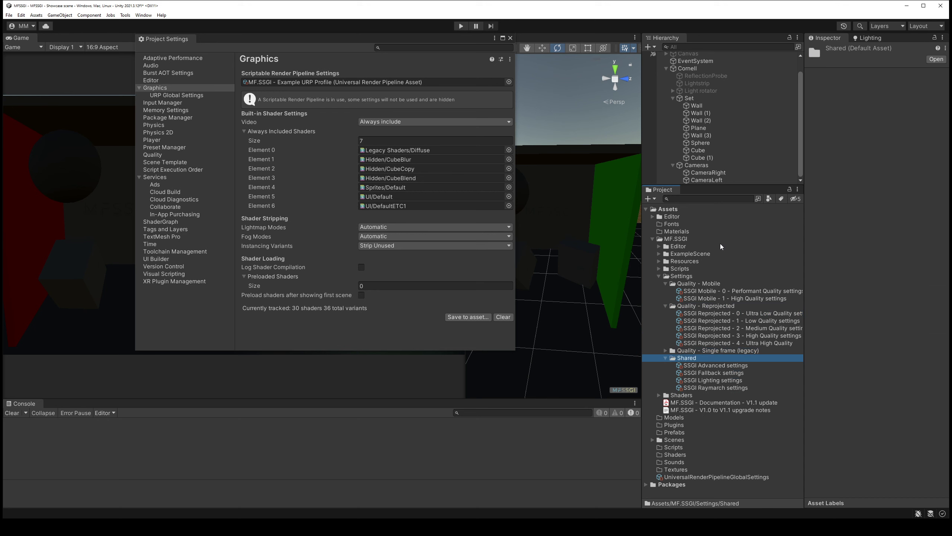
key("Down")
key("Down")
key("Down")
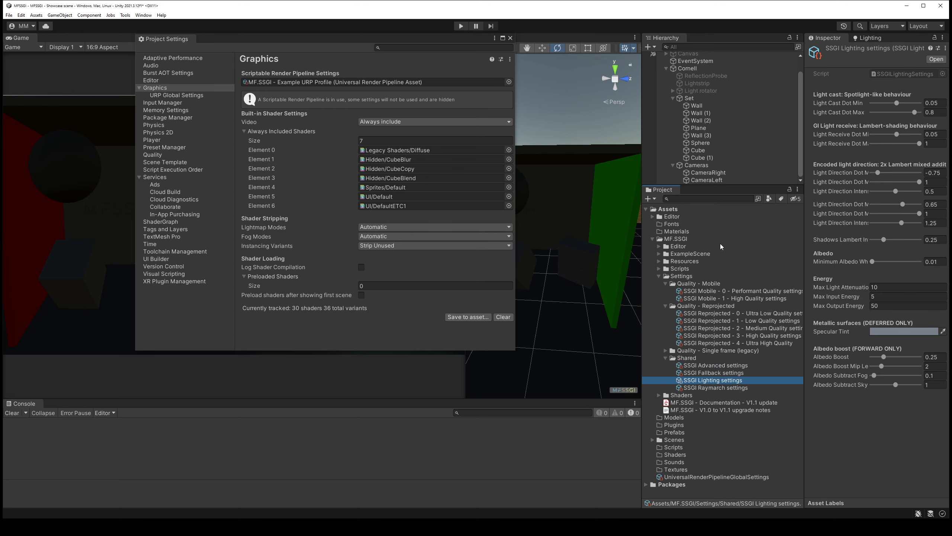
key("Down")
key("Up")
key("Up")
key("Up")
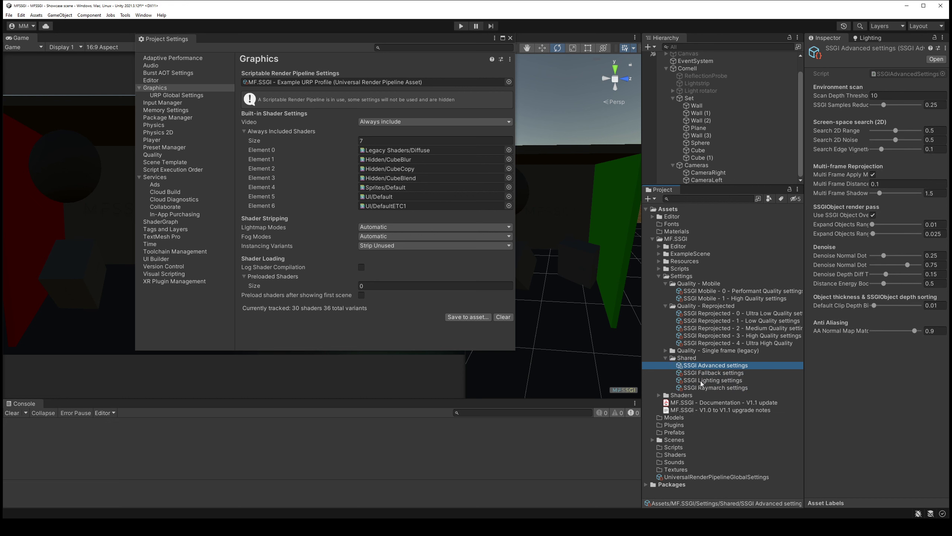
Peek into the Shaders and Scripts folders, then ping and select the MF.SSGI - Example URP Profile
double_click(698, 393)
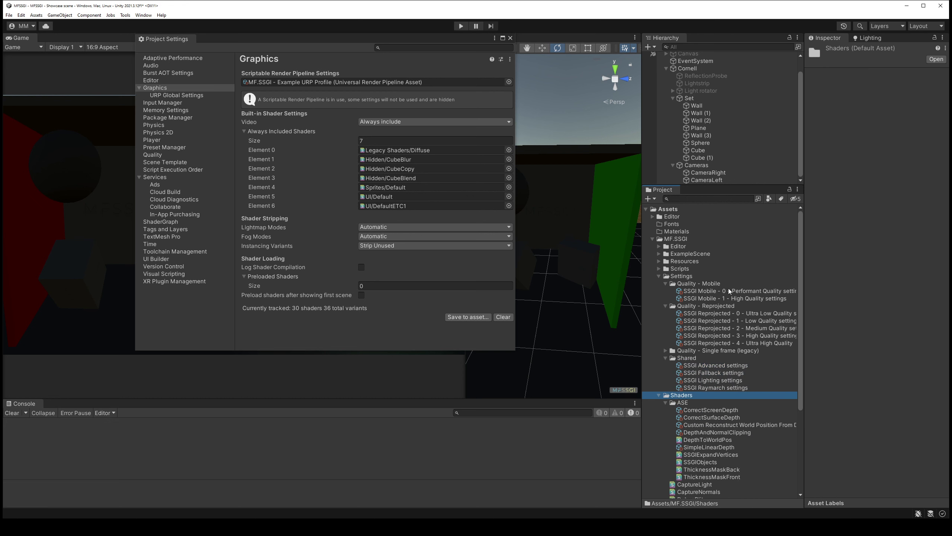
key("Left")
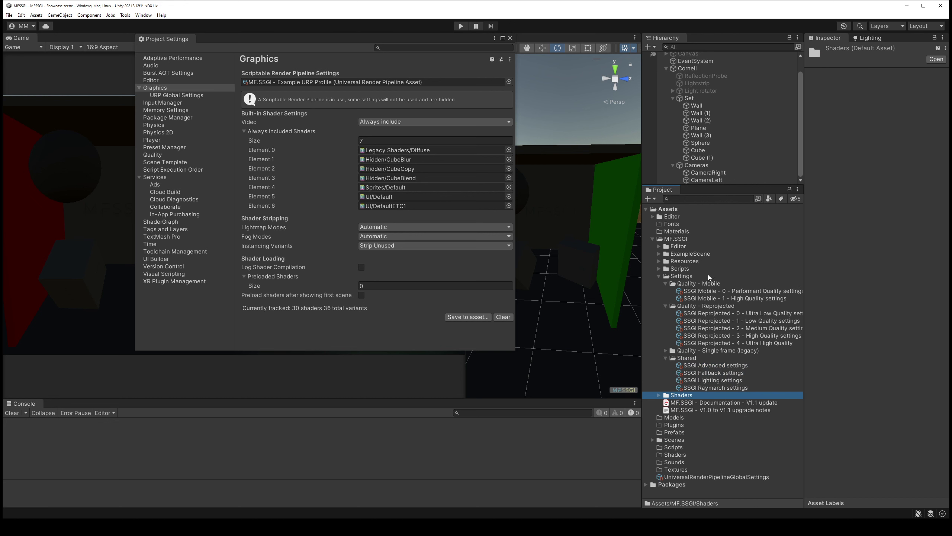
left_click(700, 268)
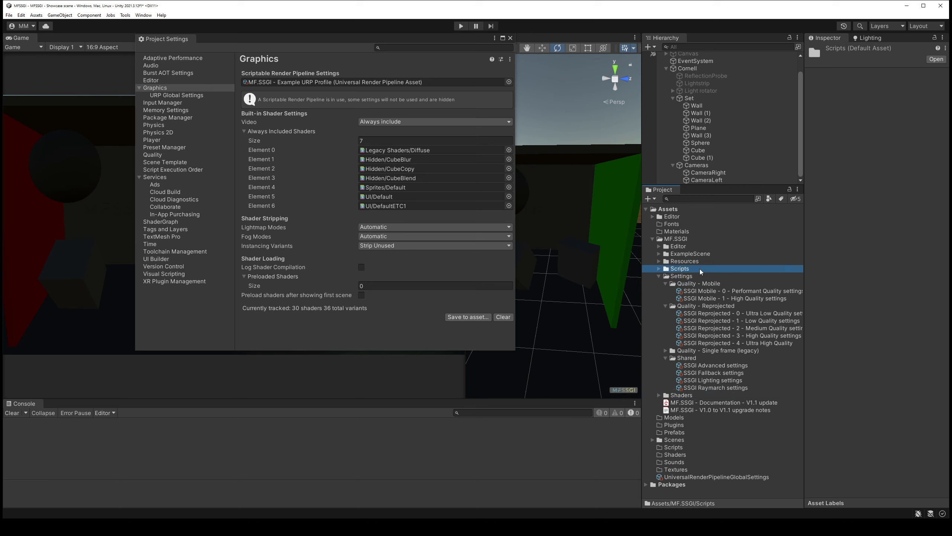
double_click(705, 267)
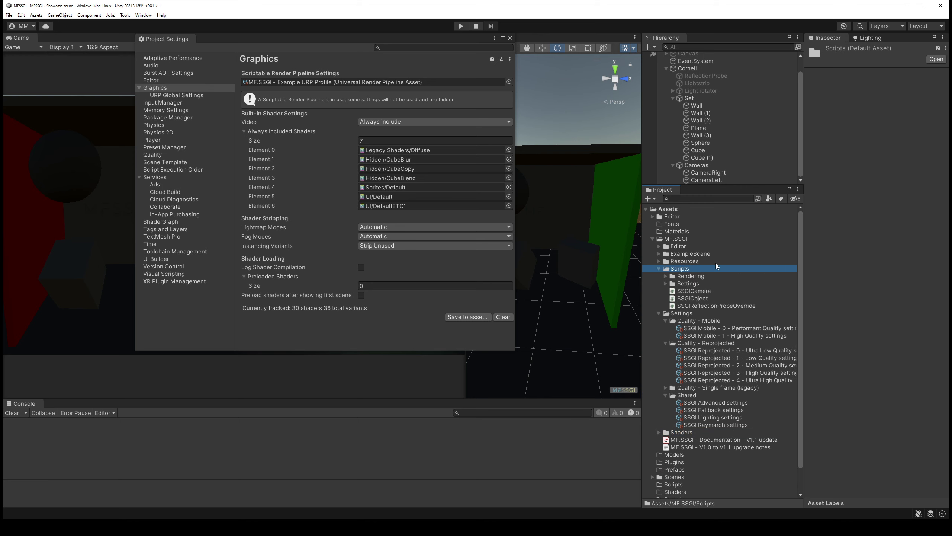
key("Left")
left_click(404, 84)
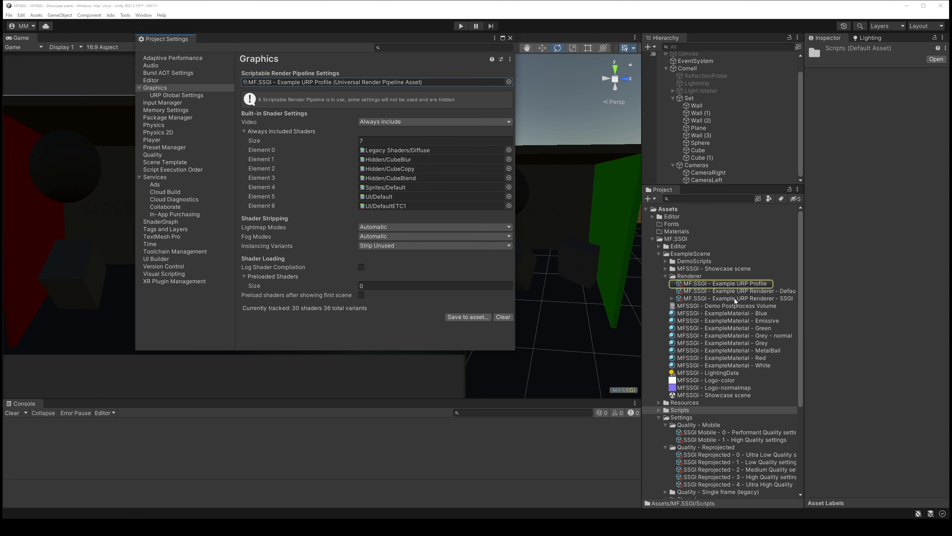
left_click(722, 284)
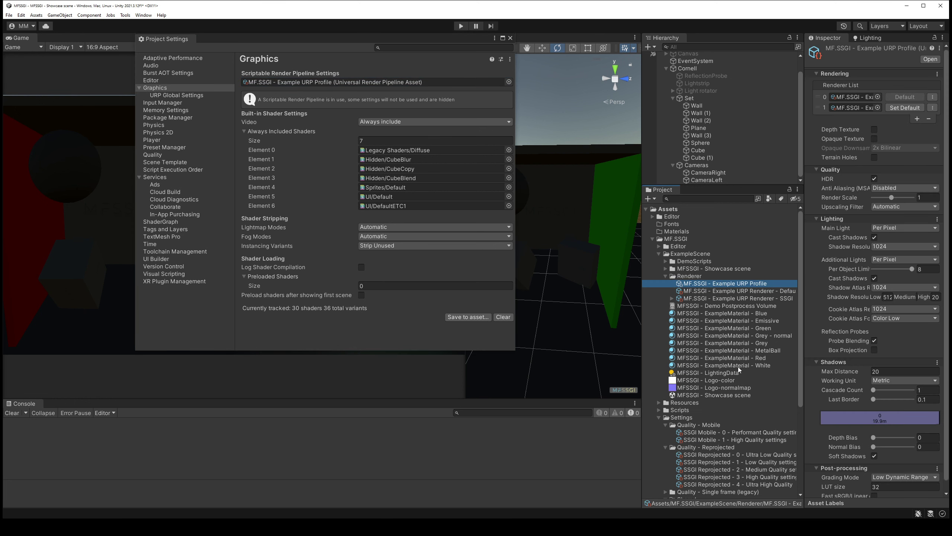
Make the SSGI renderer the URP profile's default renderer
key("Down")
key("Down")
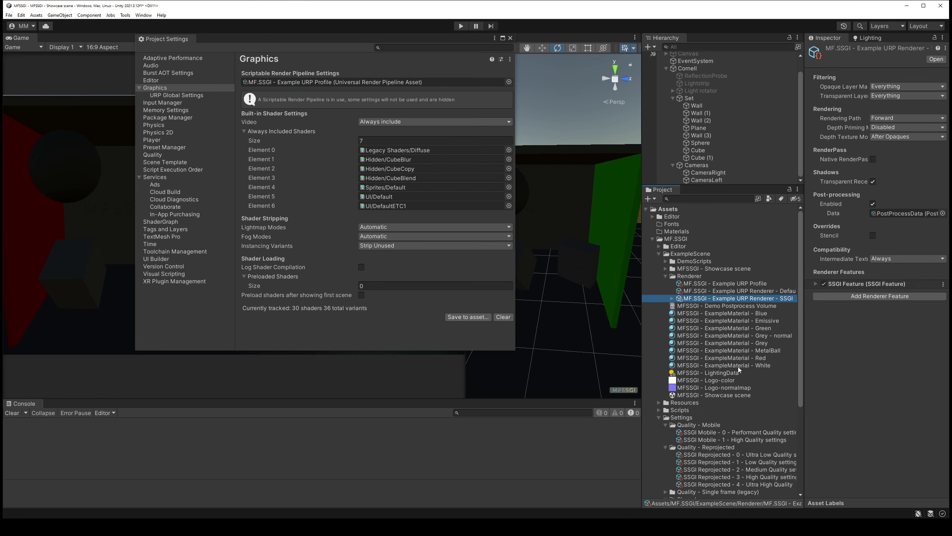
key("Up")
key("Up")
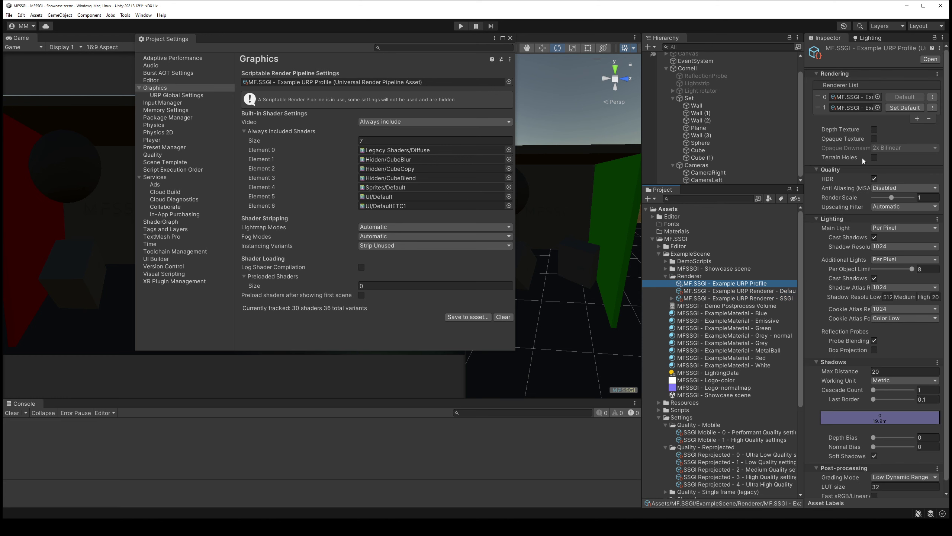
left_click(853, 108)
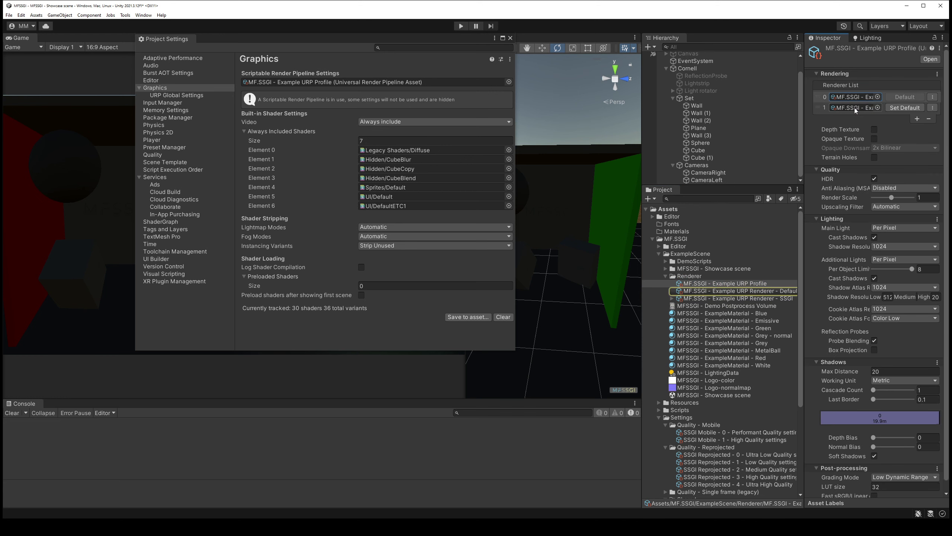
left_click(856, 108)
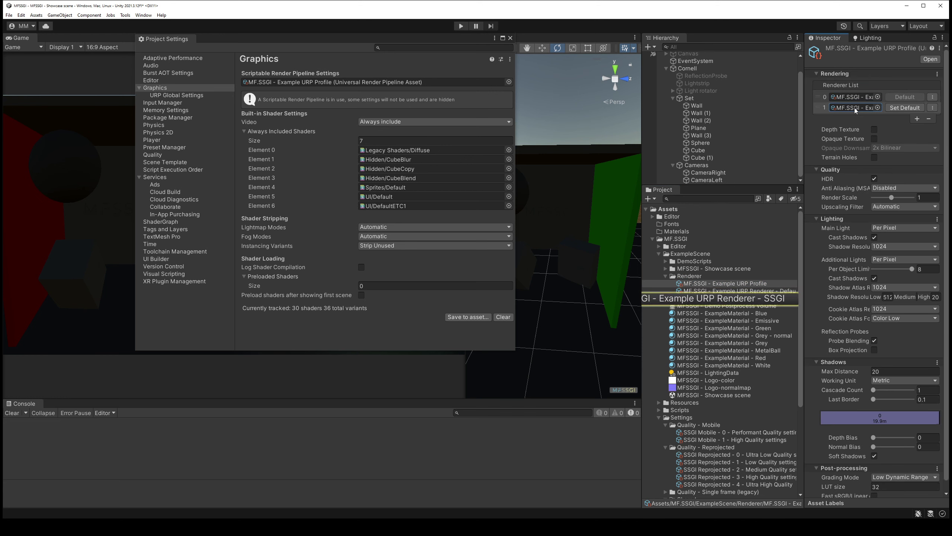
left_click(909, 112)
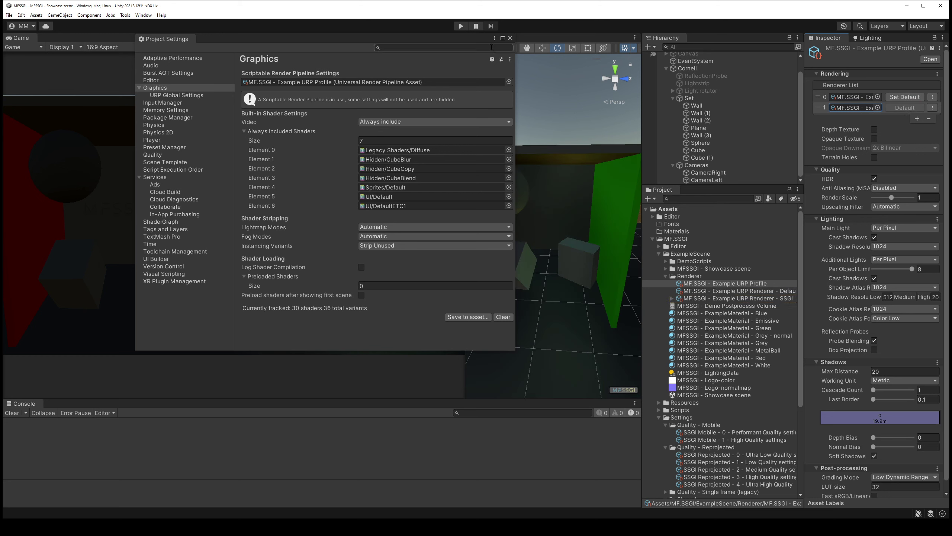
Rearrange the windows, orbit the Scene view, and select the Example URP Renderer - SSGI asset
left_click_drag(475, 40, 365, 71)
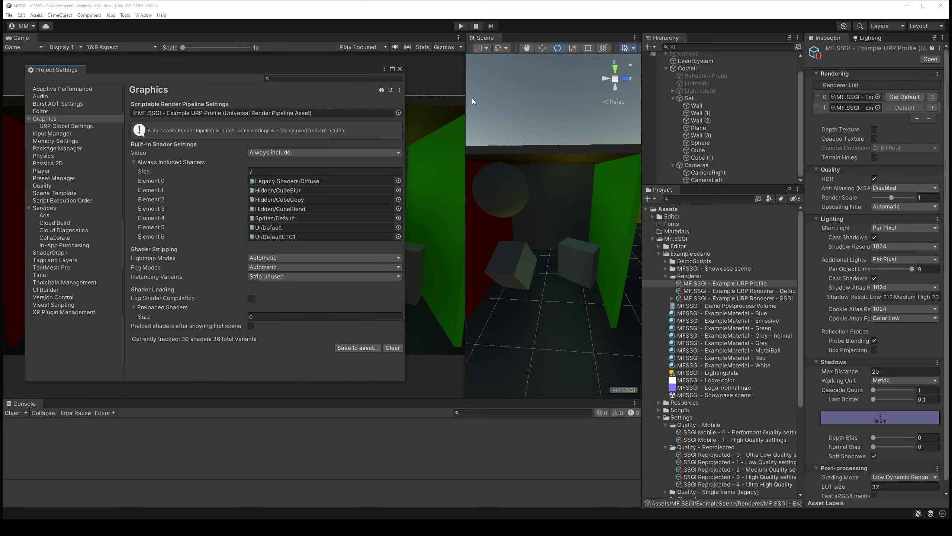
mouse_move(465, 91)
left_mouse_down()
mouse_move(301, 90)
mouse_move(417, 91)
left_mouse_up()
mouse_move(517, 195)
right_mouse_down()
mouse_move(553, 215)
mouse_move(505, 218)
right_mouse_up()
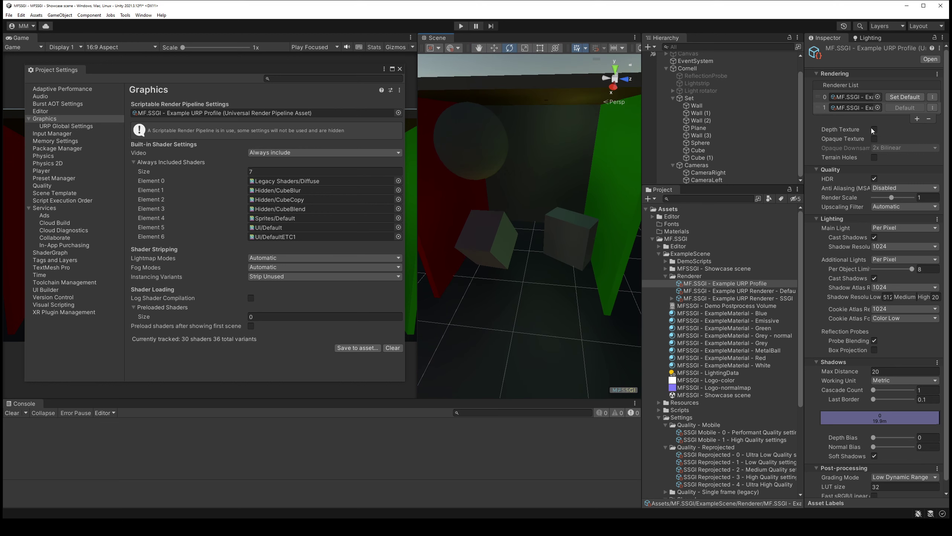
scroll(849, 252, "down", 1)
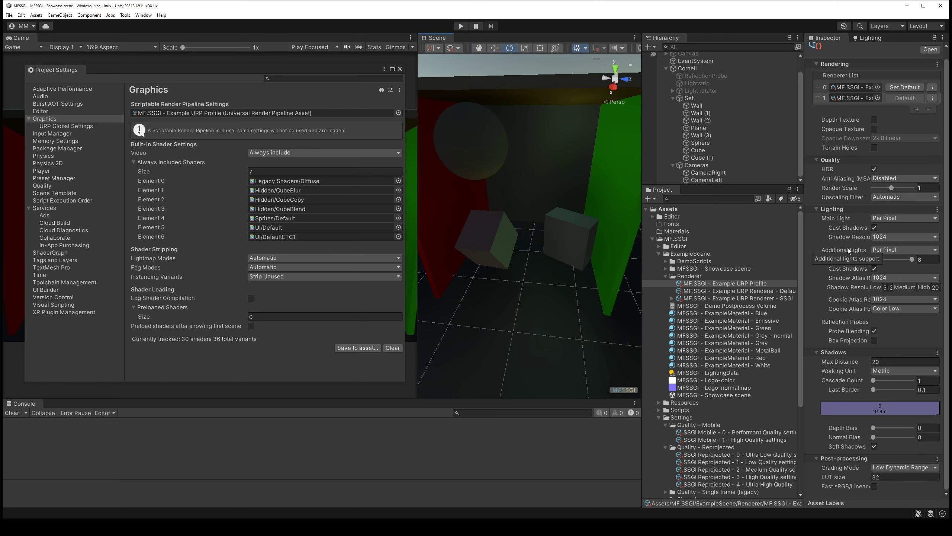
left_click(773, 299)
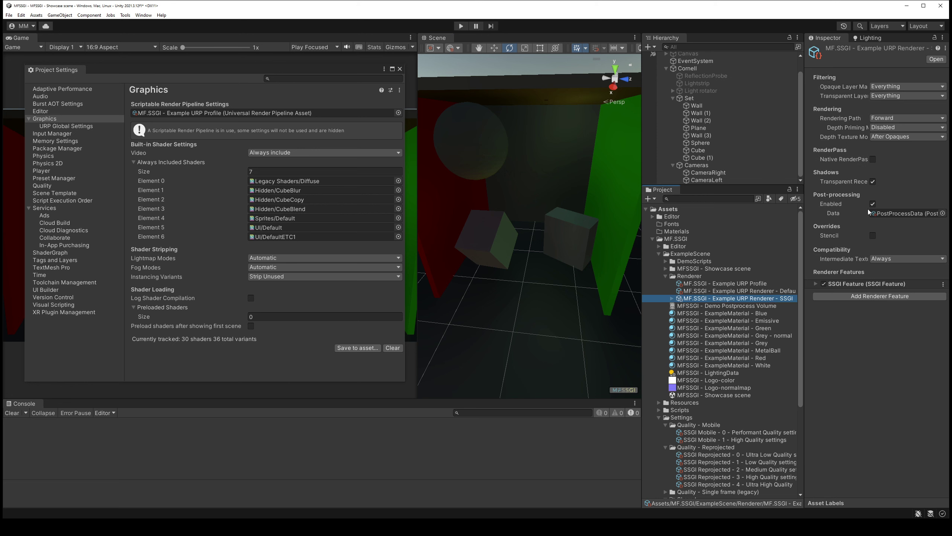
Enable Native Render Pass on the SSGI renderer and review its stencil and post-processing options
left_click(874, 160)
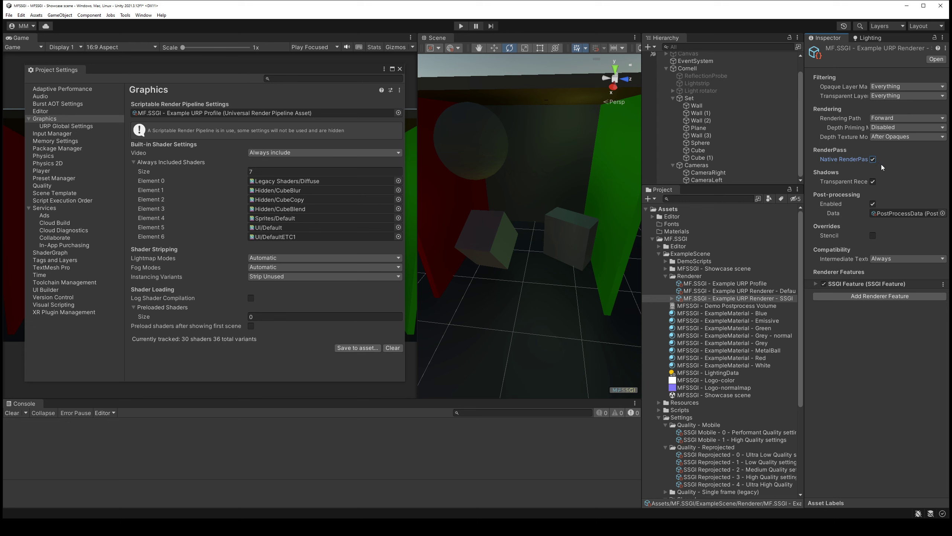
left_click(872, 235)
left_click(873, 235)
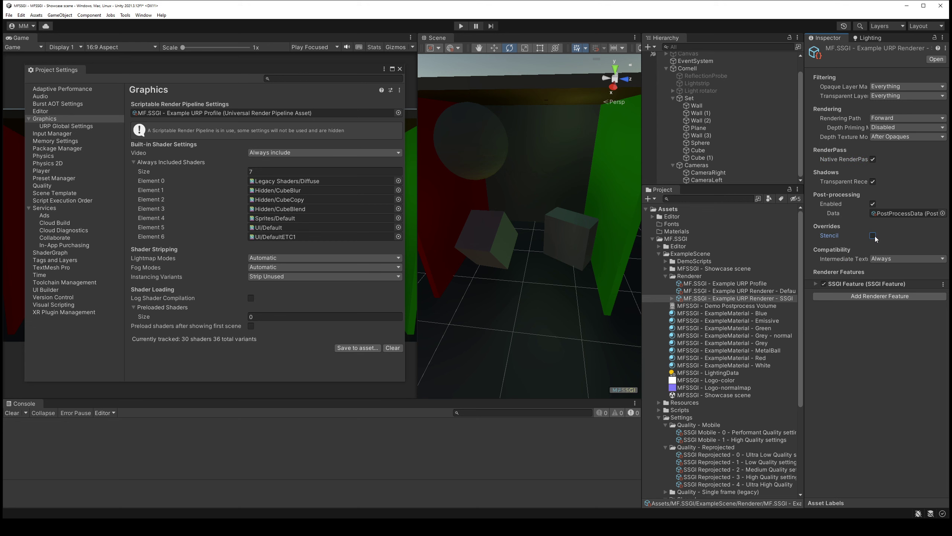
left_click(896, 214)
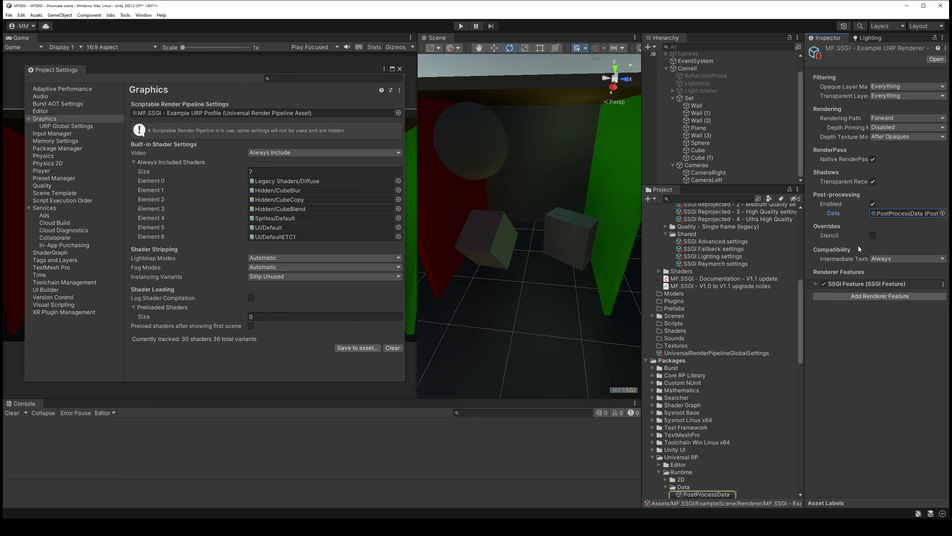
Expand the SSGI Feature settings, enable deferred rendering, and lower Orthographic 2D to 0.01
left_click(878, 283)
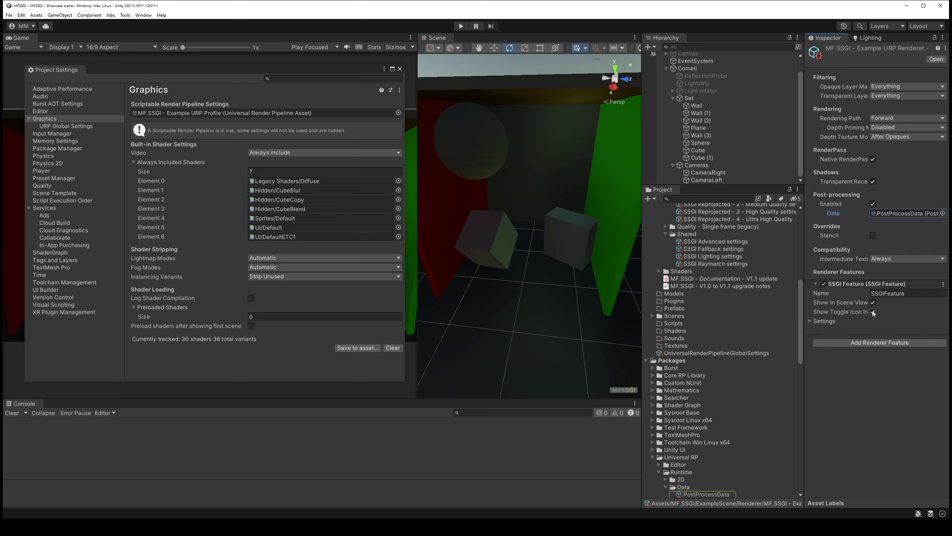
left_click(829, 321)
scroll(830, 325, "down", 3)
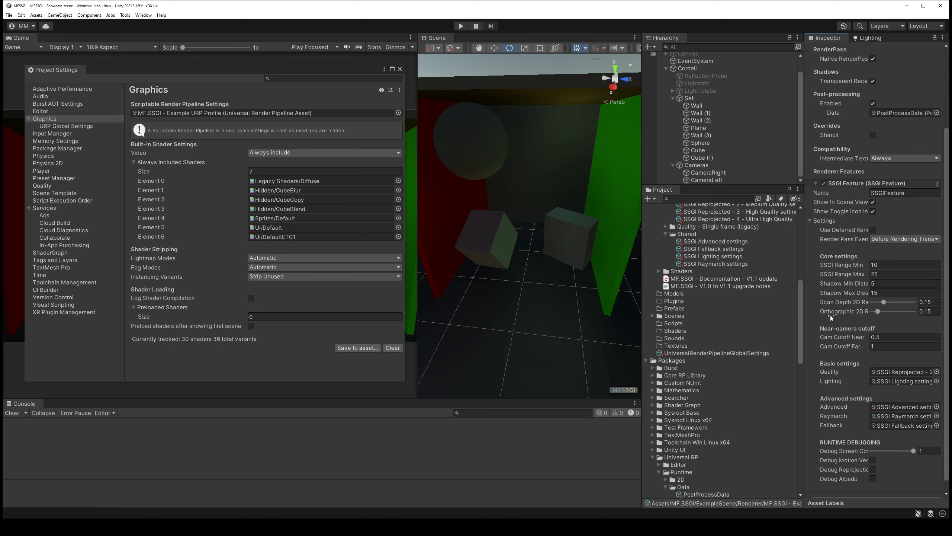
left_click(873, 230)
left_click_drag(885, 305, 856, 310)
key("ctrl+z")
left_click_drag(877, 310, 871, 311)
Set the SSGI Feature's Quality preset to SSGI Reprojected - 4
scroll(845, 362, "down", 1)
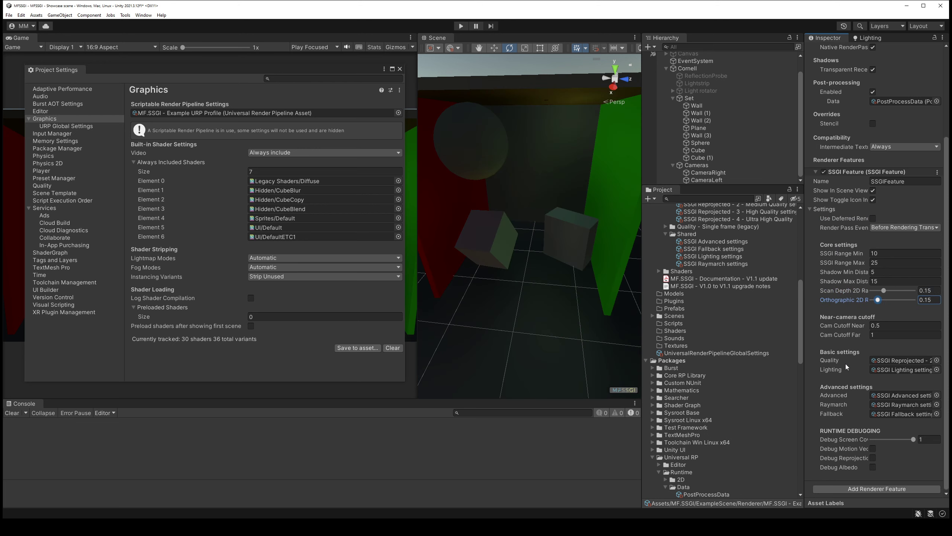
left_click(890, 359)
left_click_drag(734, 222, 909, 362)
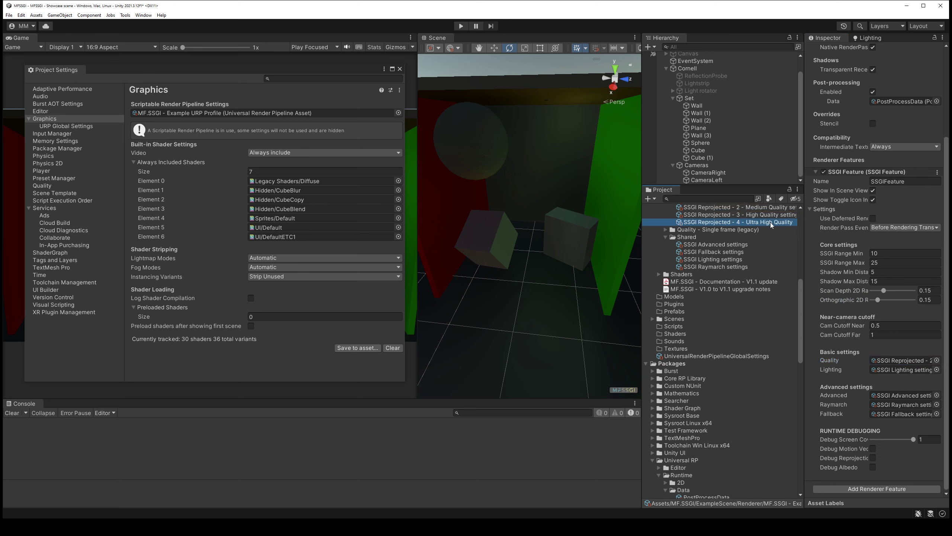
Locate the SSGI Lighting, Advanced, Raymarch and Fallback settings assets in the Project
left_click(905, 370)
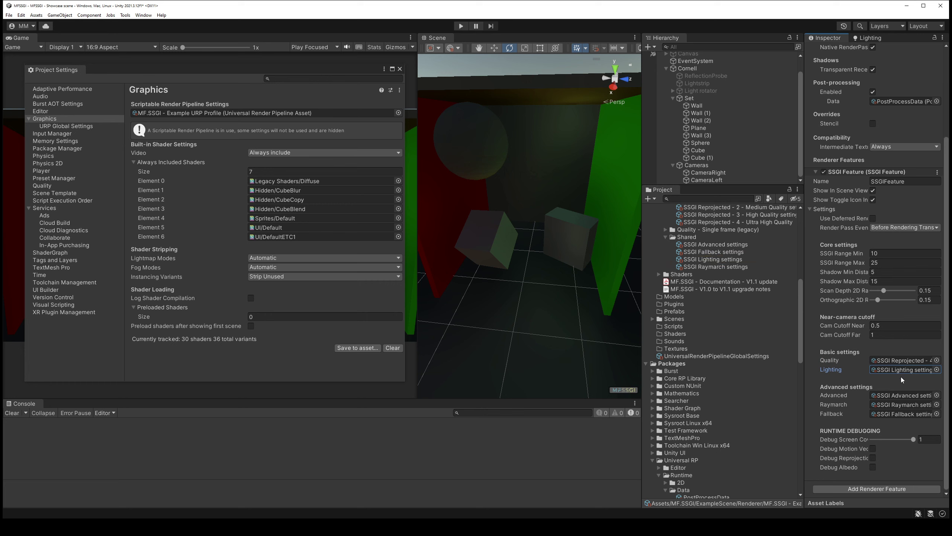
left_click(903, 397)
left_click(899, 404)
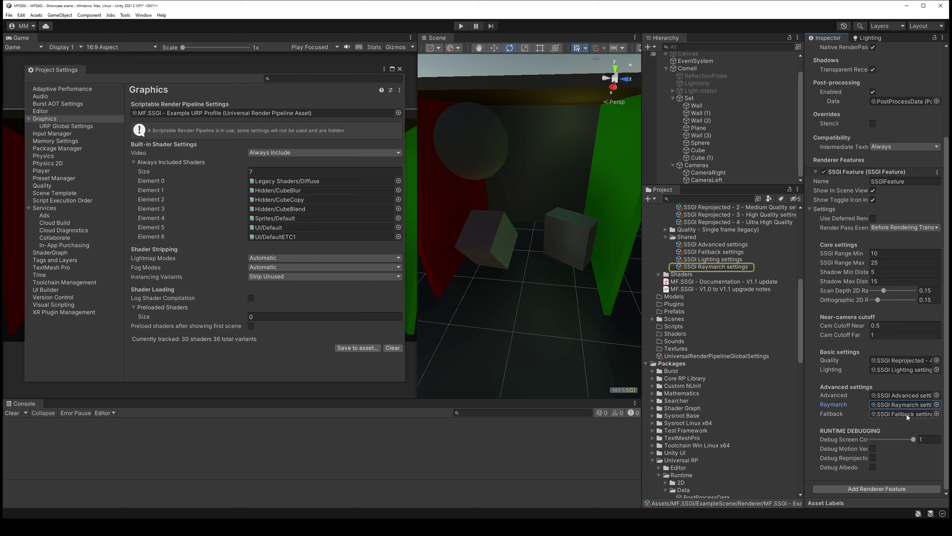
left_click(898, 414)
left_click(881, 403)
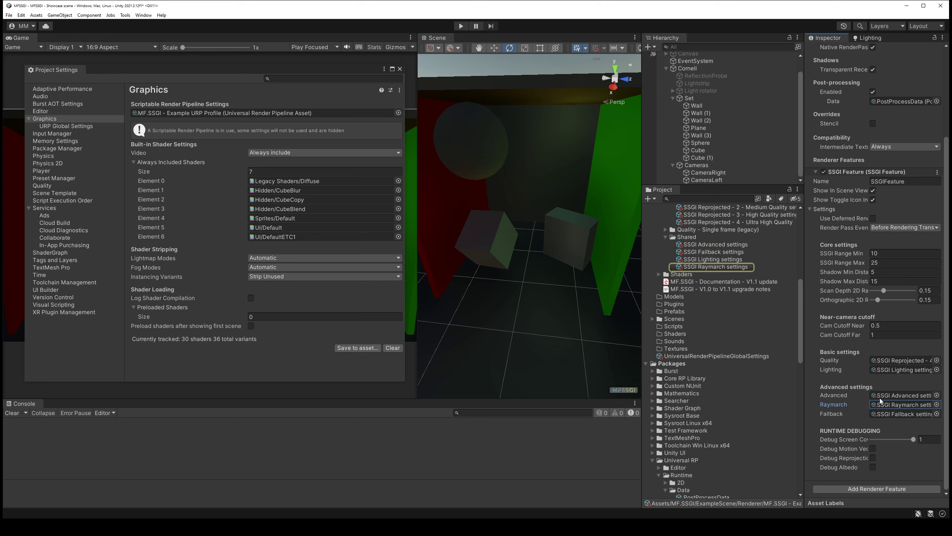
Preview motion vectors and flat albedo in the Scene view, then open the SSGI Raymarch settings asset
left_click(872, 449)
left_click(872, 449)
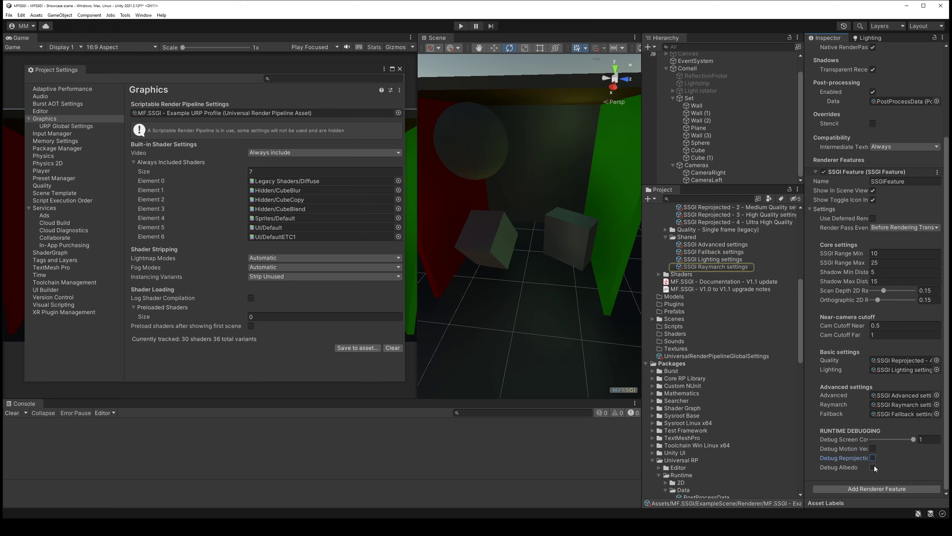
left_click(872, 467)
left_click(874, 468)
left_click(730, 267)
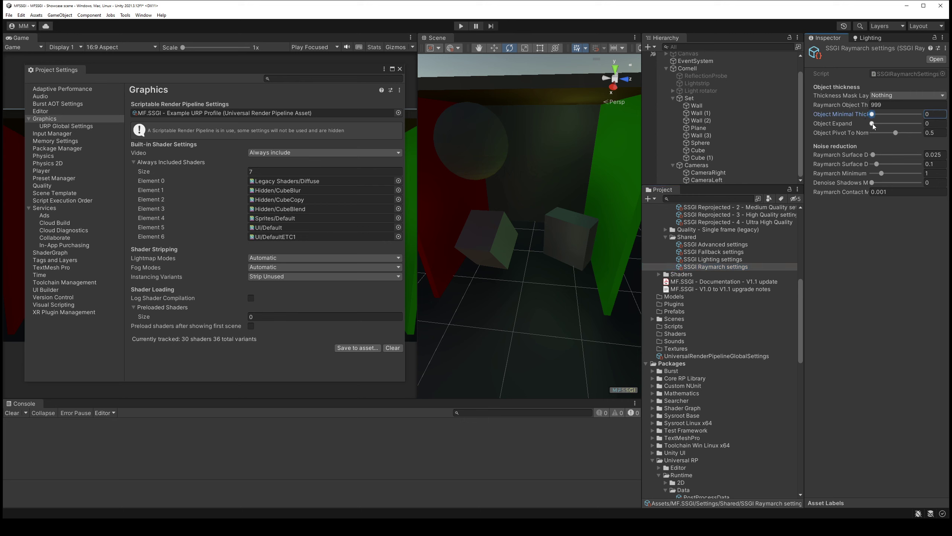
Set Raymarch Minimum to 5 and raise the second Raymarch Surface value to 0.628, reverting other slider tests
left_click_drag(872, 123, 911, 124)
key("ctrl+z")
left_click(896, 133)
left_click_drag(880, 156, 788, 164)
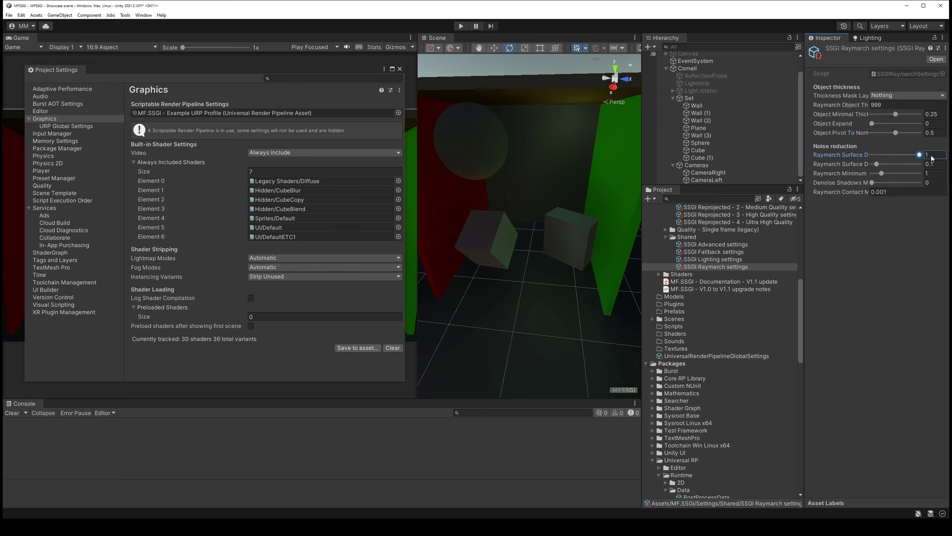
key("ctrl+z")
left_click_drag(872, 182, 919, 174)
left_click(882, 173)
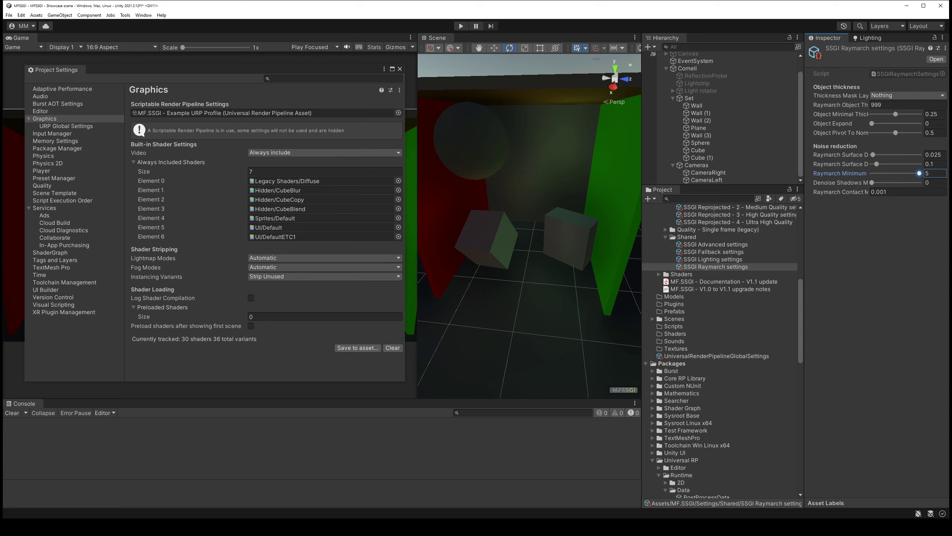
mouse_move(876, 164)
left_mouse_down()
mouse_move(919, 164)
mouse_move(901, 171)
left_mouse_up()
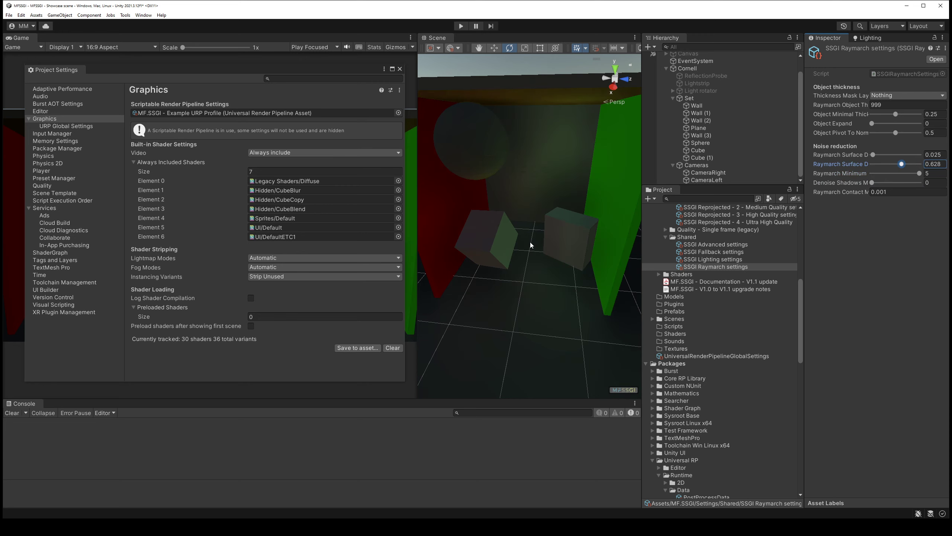
left_click(511, 246)
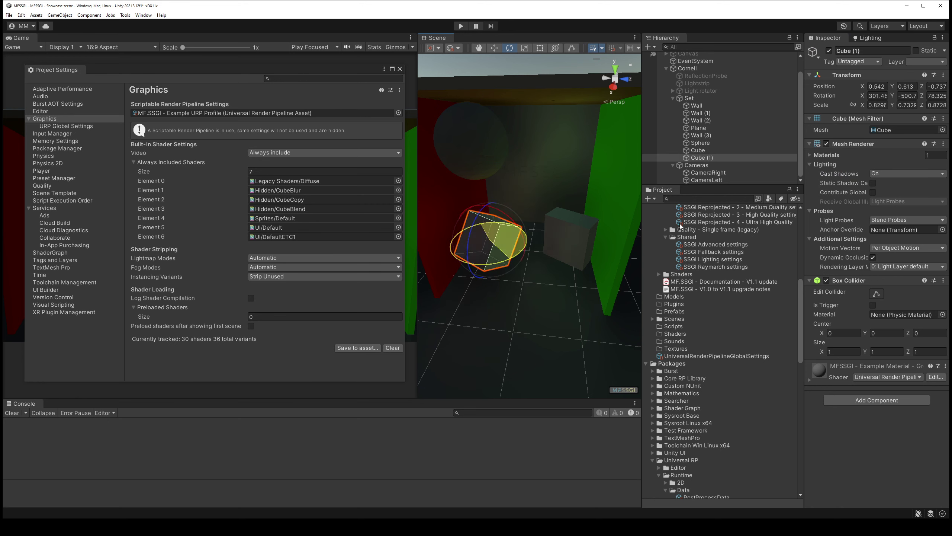
Spin Cube (1) around its vertical axis, close Project Settings and widen the Game view
left_click_drag(680, 225, 585, 298)
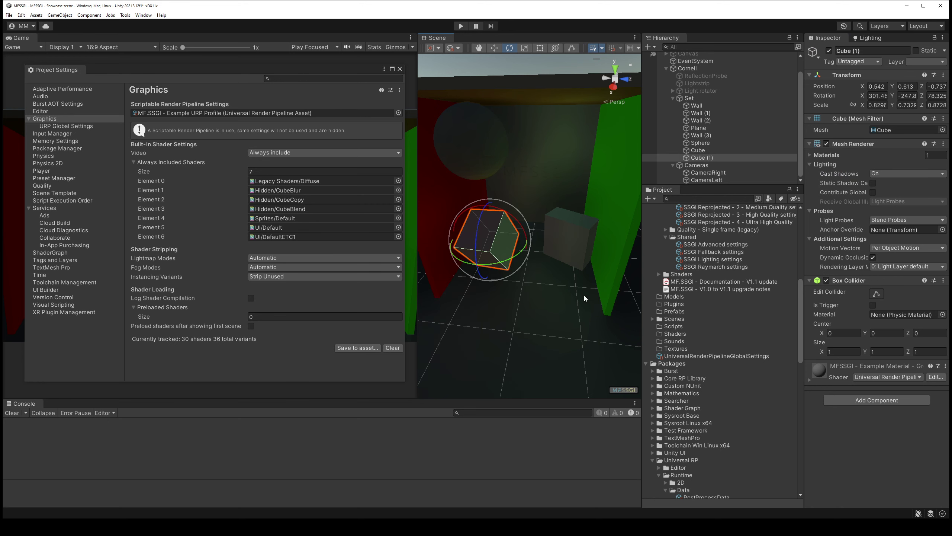
left_click(602, 285)
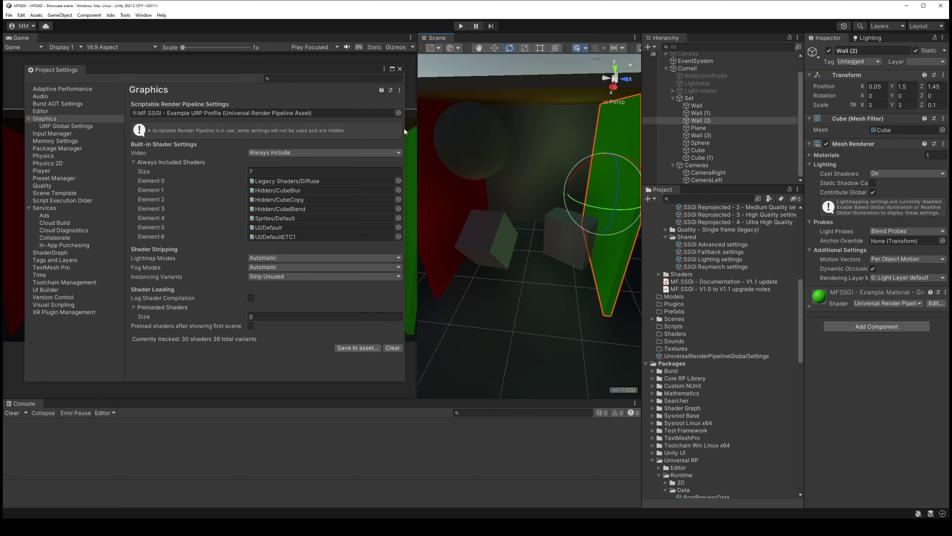
left_click(399, 69)
left_click_drag(417, 83, 596, 81)
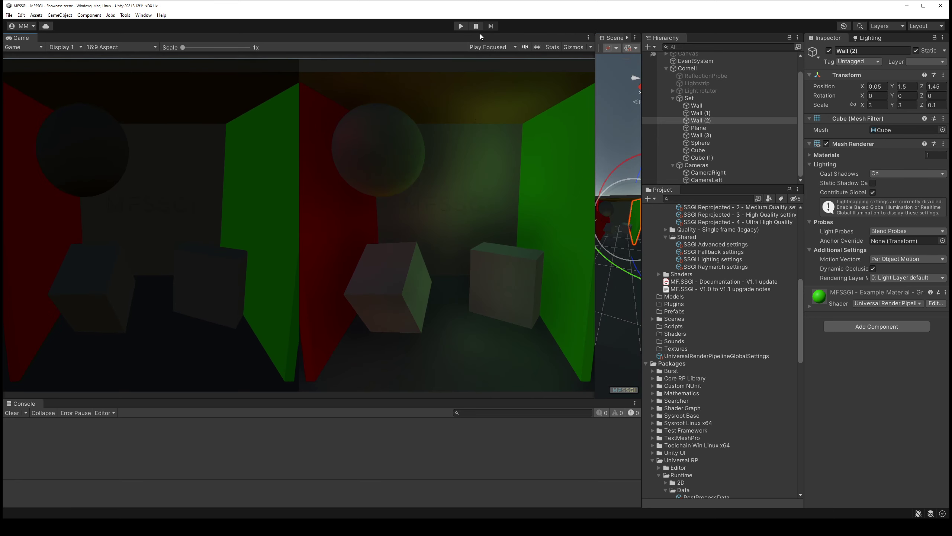
Re-enable the Lightstrip object so its cyan bar lights the Game view
left_click(705, 91)
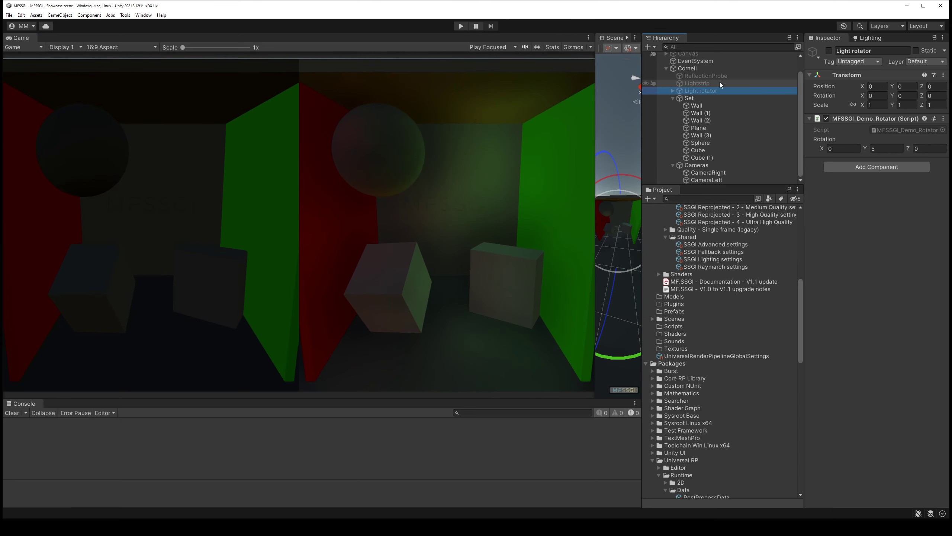
left_click(721, 84)
left_click(829, 51)
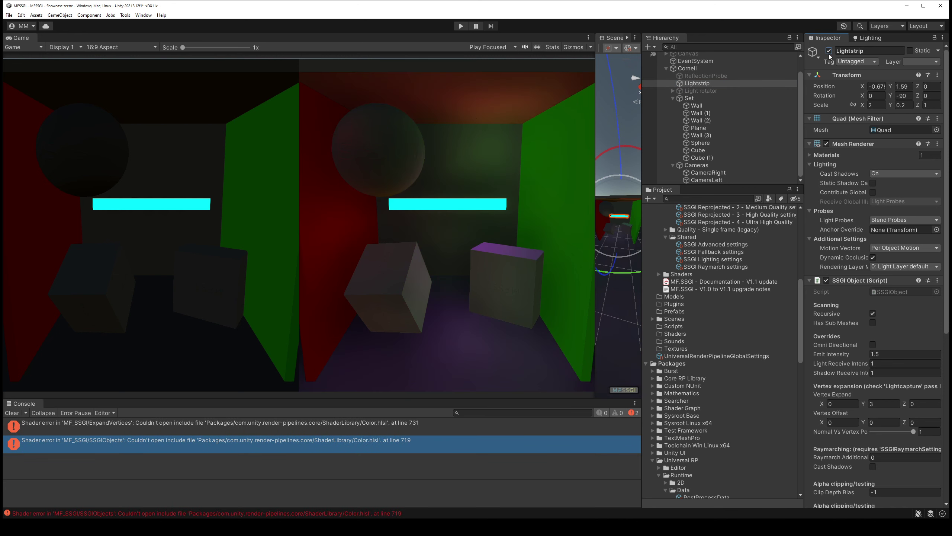
Expand the Lightstrip material, toggle its emission, and set emission Global Illumination to None
scroll(850, 306, "down", 5)
scroll(850, 306, "down", 5)
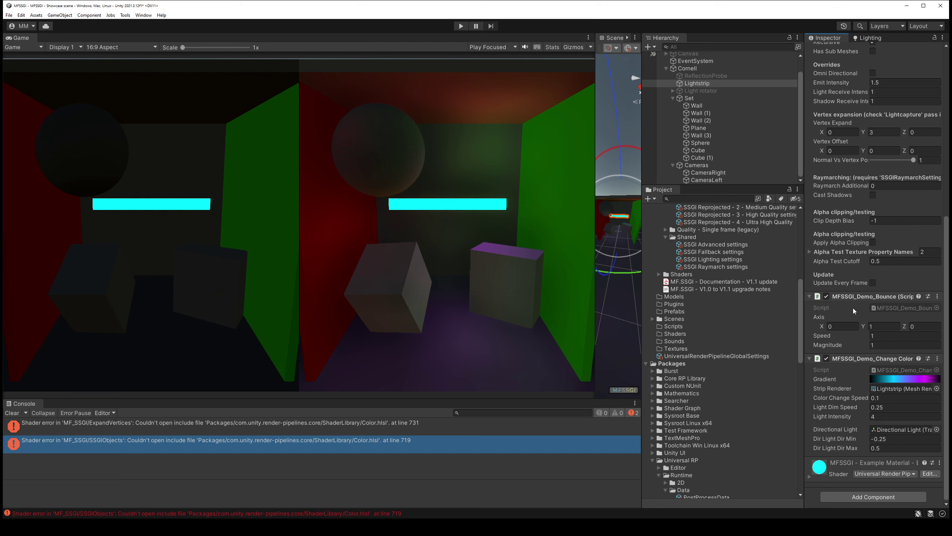
left_click(862, 464)
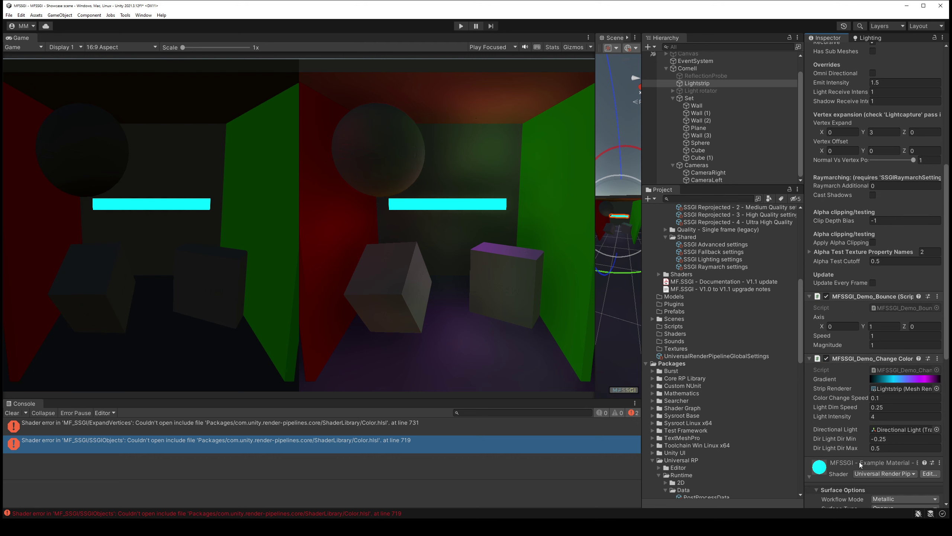
scroll(865, 417, "down", 6)
scroll(866, 417, "down", 5)
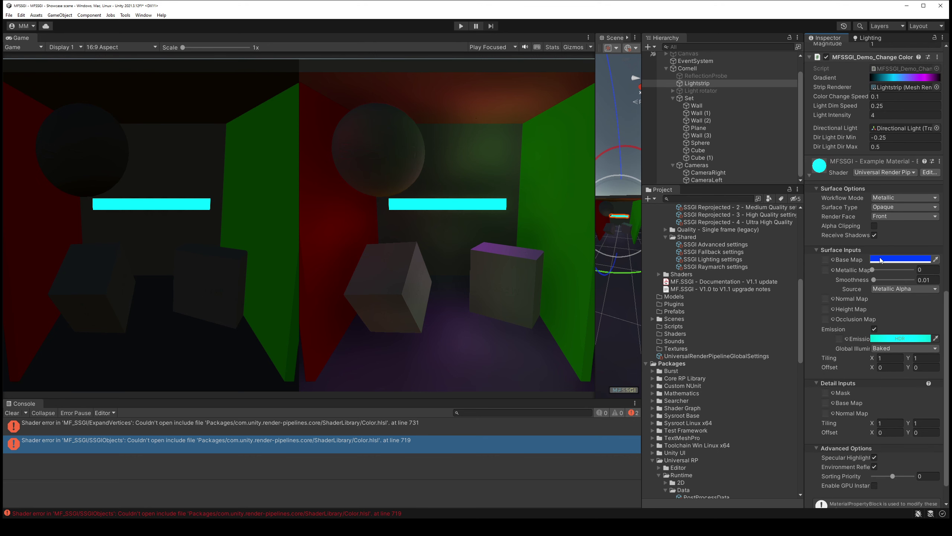
left_click(874, 329)
left_click(874, 329)
Brighten the cyan emission colour to full value (V 100)
left_click(887, 260)
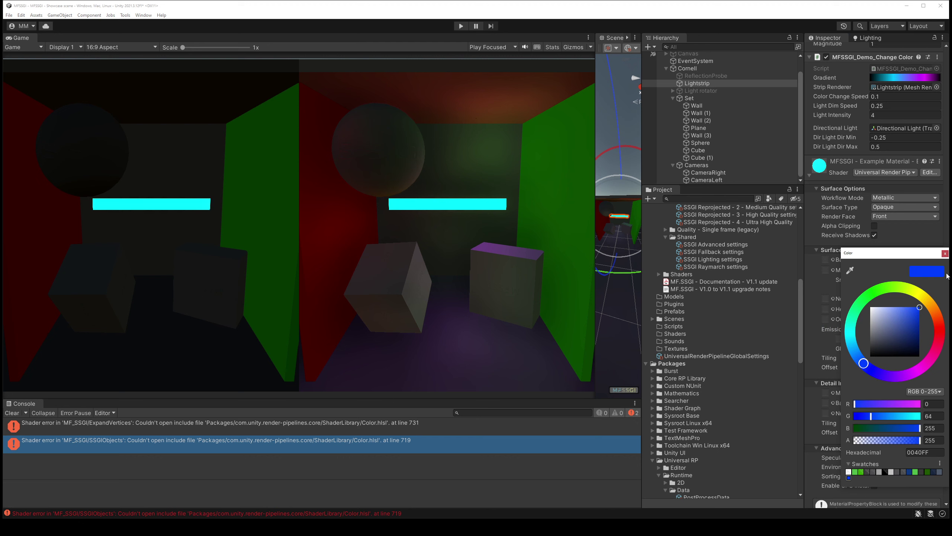
left_click(945, 253)
left_click(896, 339)
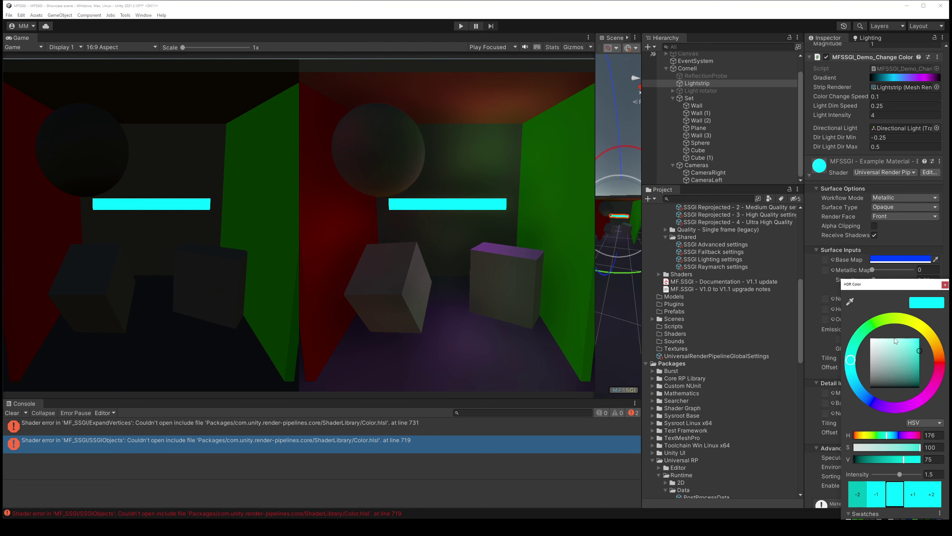
left_click_drag(906, 368, 919, 339)
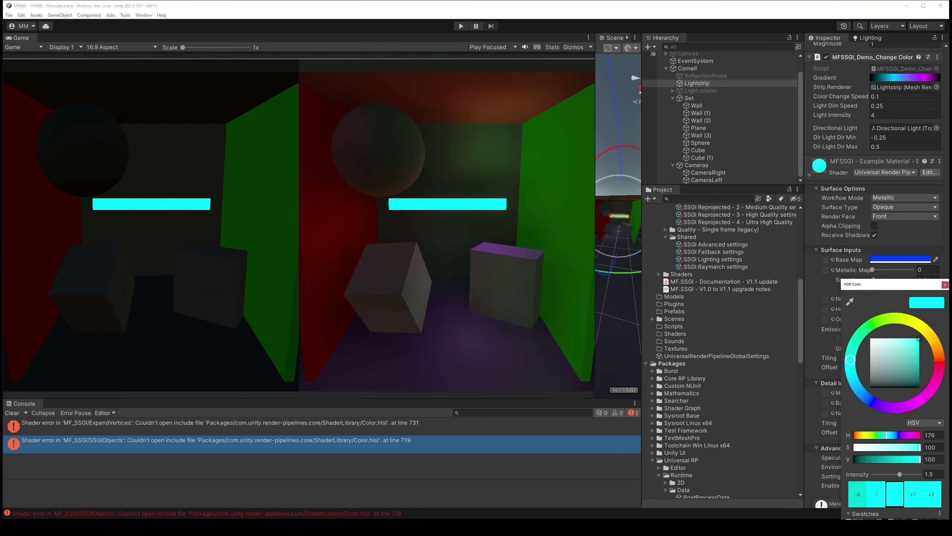
left_click(945, 284)
scroll(854, 372, "down", 2)
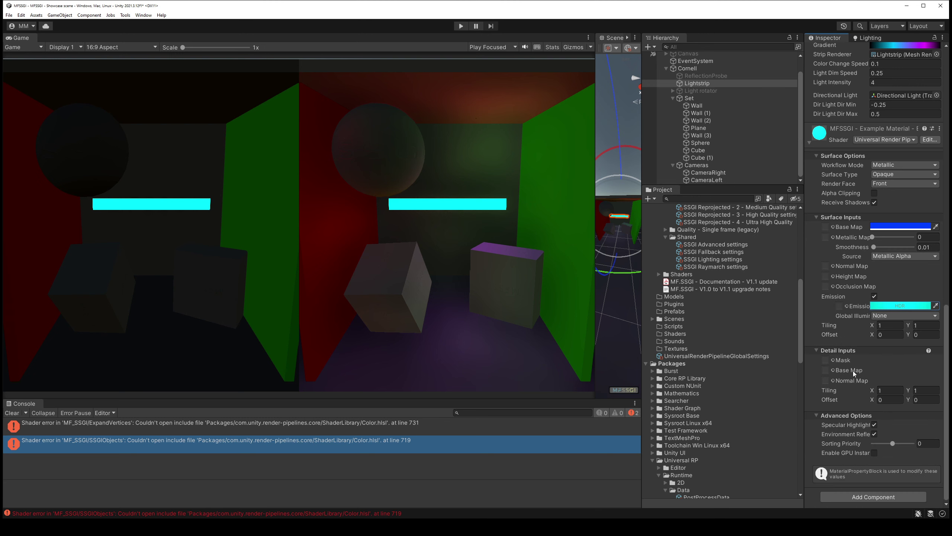
Inspect the ExpandVertices and SSGIObjects shader errors, then quit Unity without saving the scene
left_click(300, 428)
left_click(295, 441)
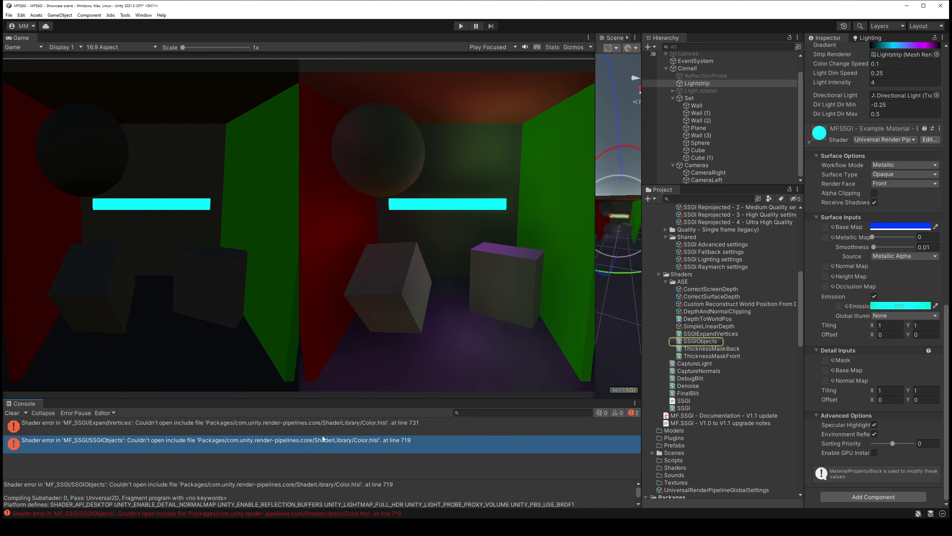
left_click(356, 431)
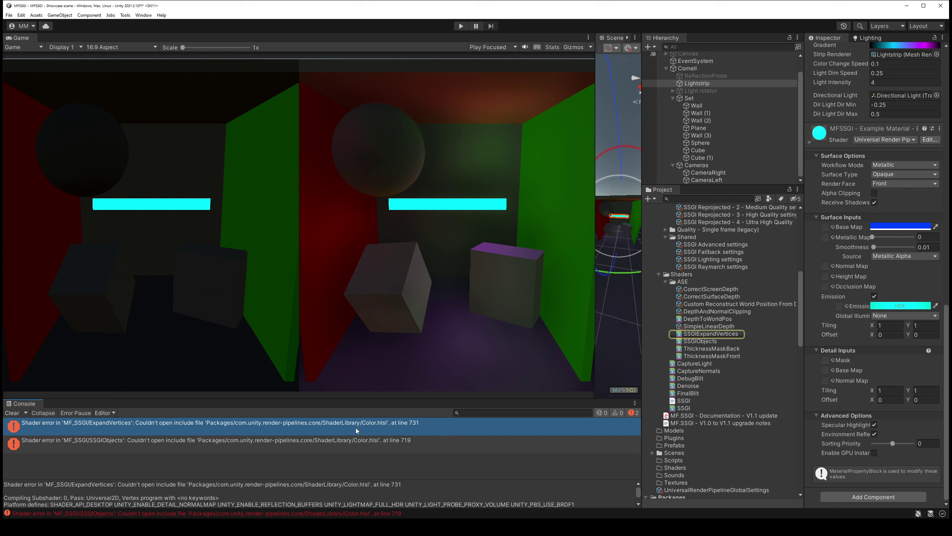
left_click(347, 443)
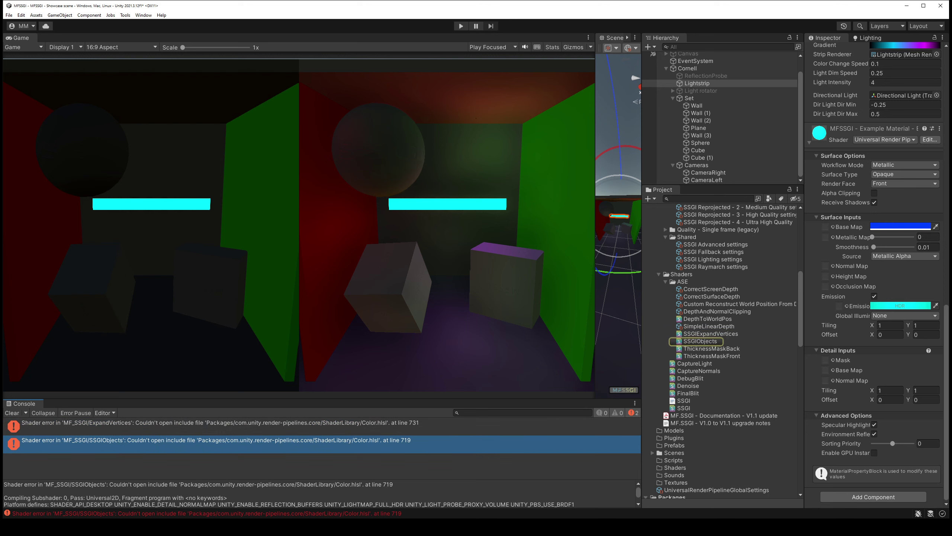
left_click(939, 9)
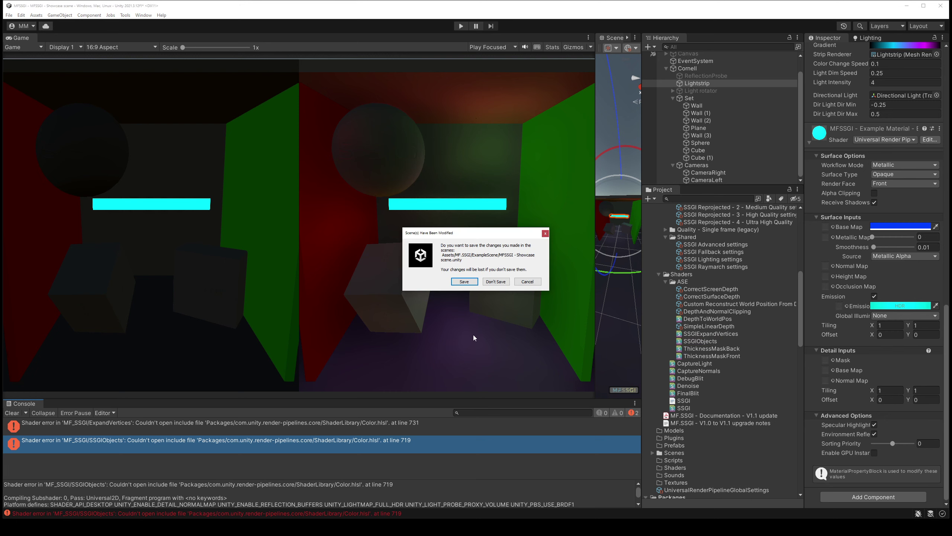
left_click(496, 284)
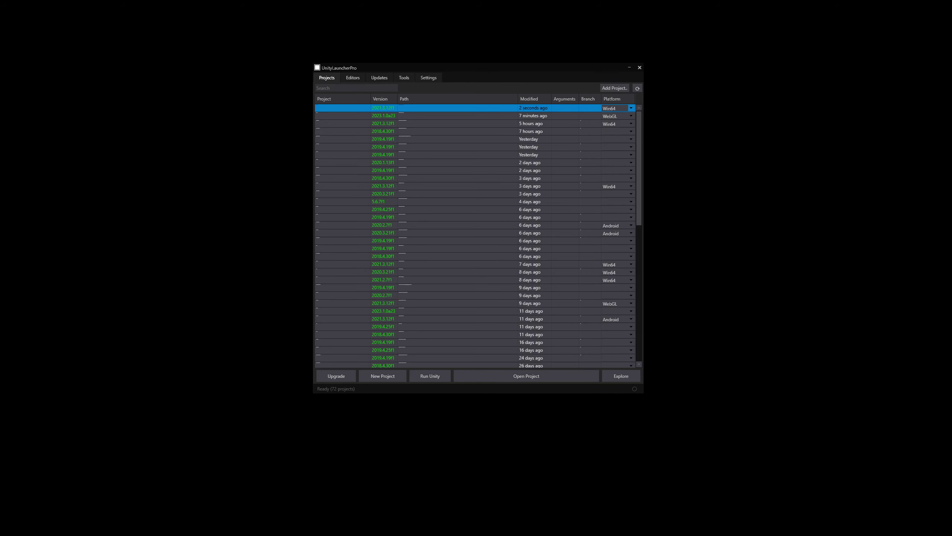